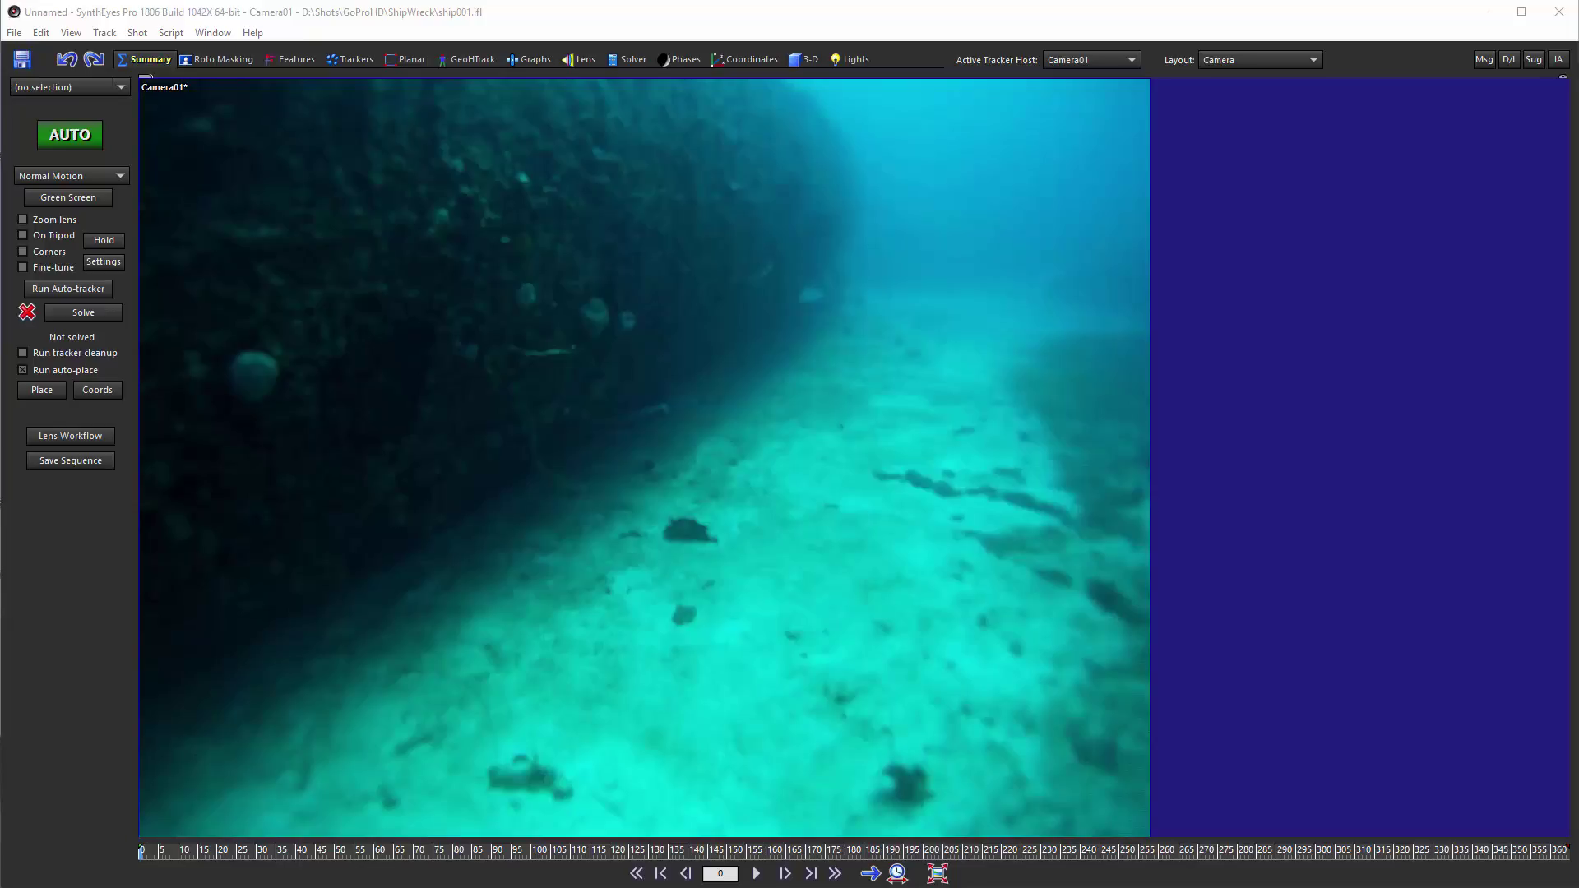
Step: Run the auto-tracker on the shot and scrub back to frame 0 to review the trackers
mouse_move(179, 853)
mouse_down()
mouse_move(1556, 853)
mouse_move(119, 866)
mouse_up()
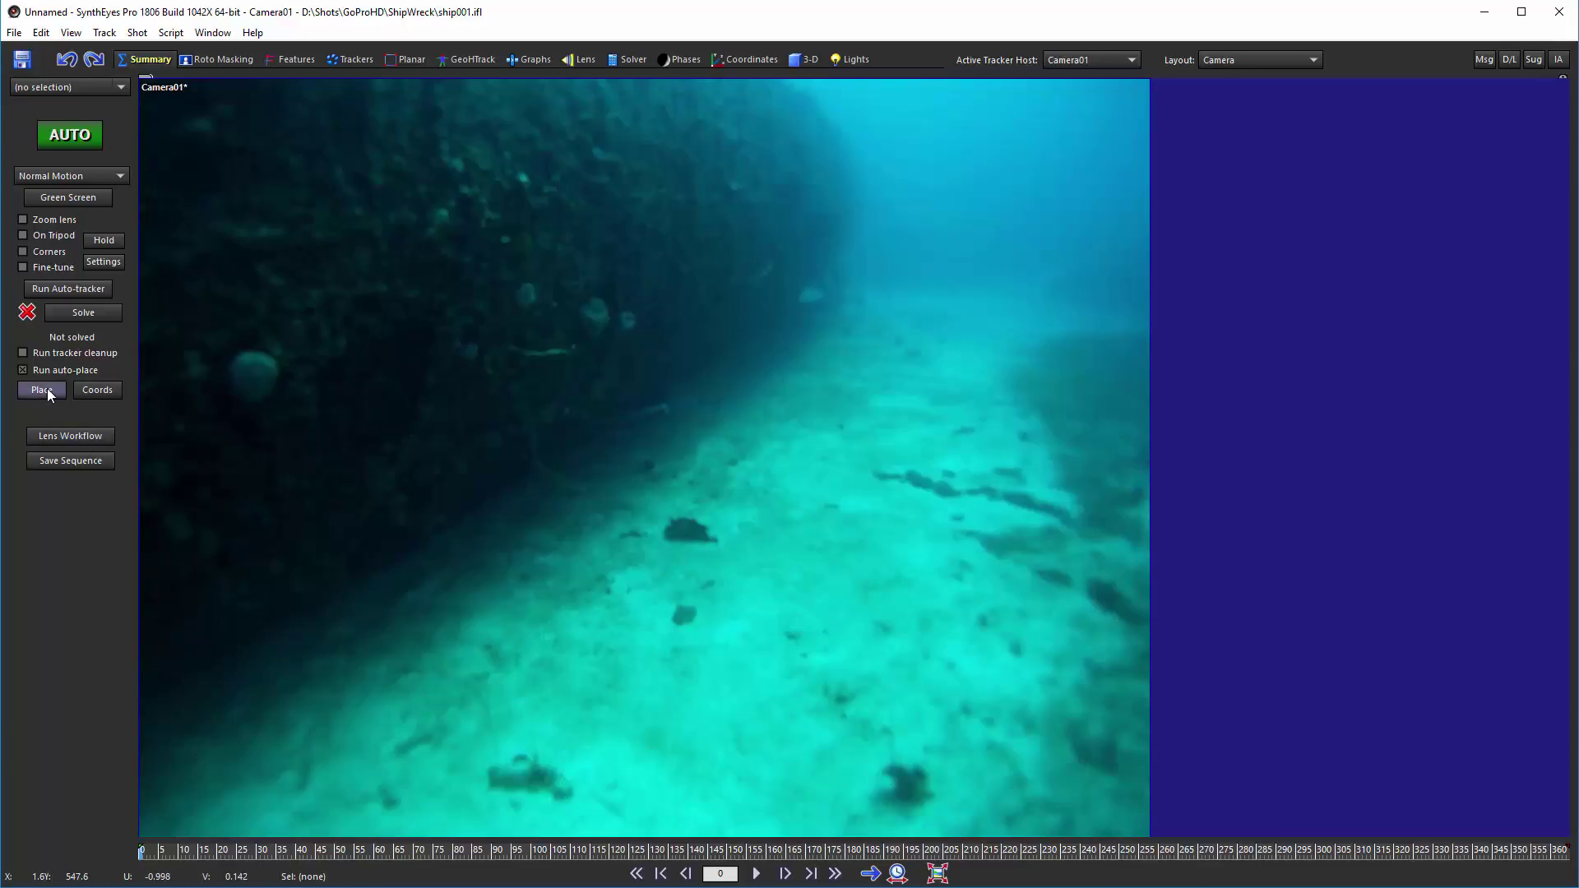
click(58, 293)
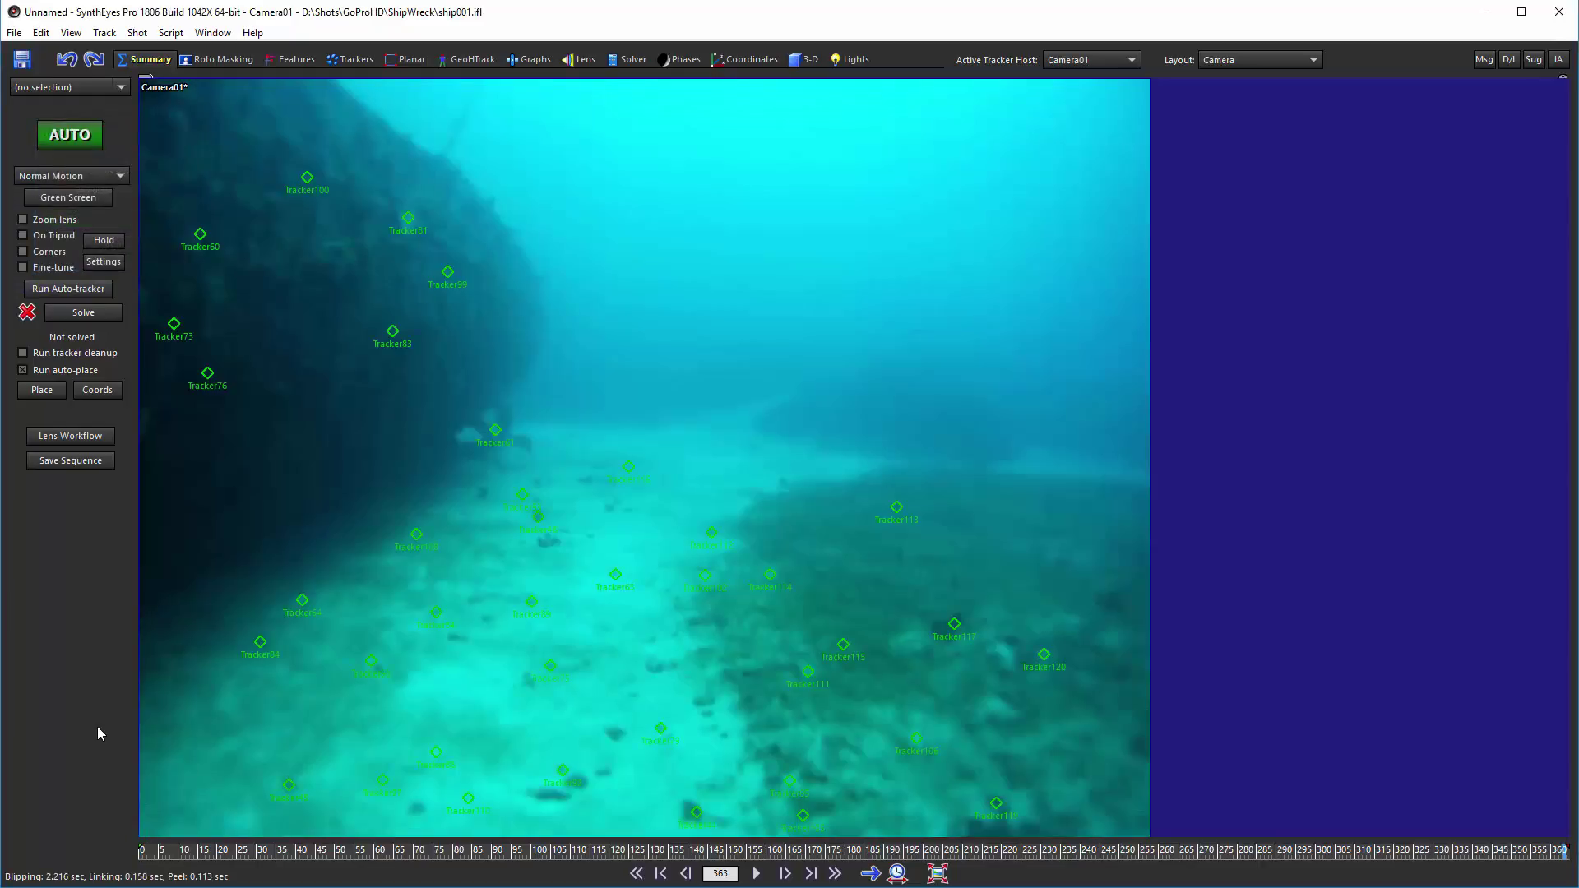
click(167, 850)
drag(167, 856, 88, 856)
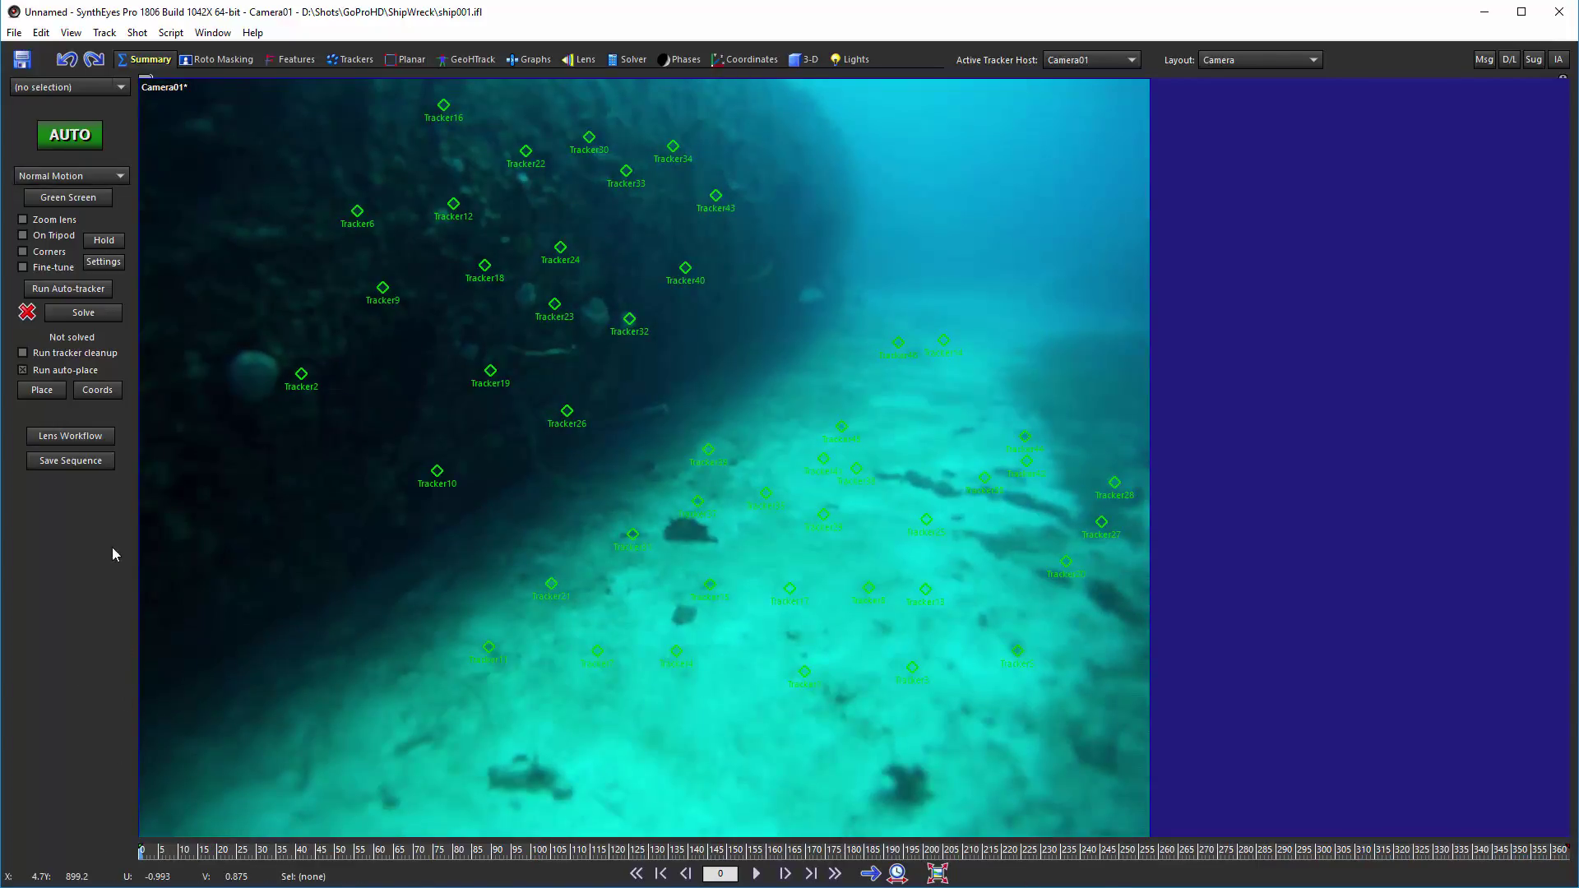
Step: Switch to the Solver room, open the Advanced Lens Controls and move them clear of the footage
click(641, 60)
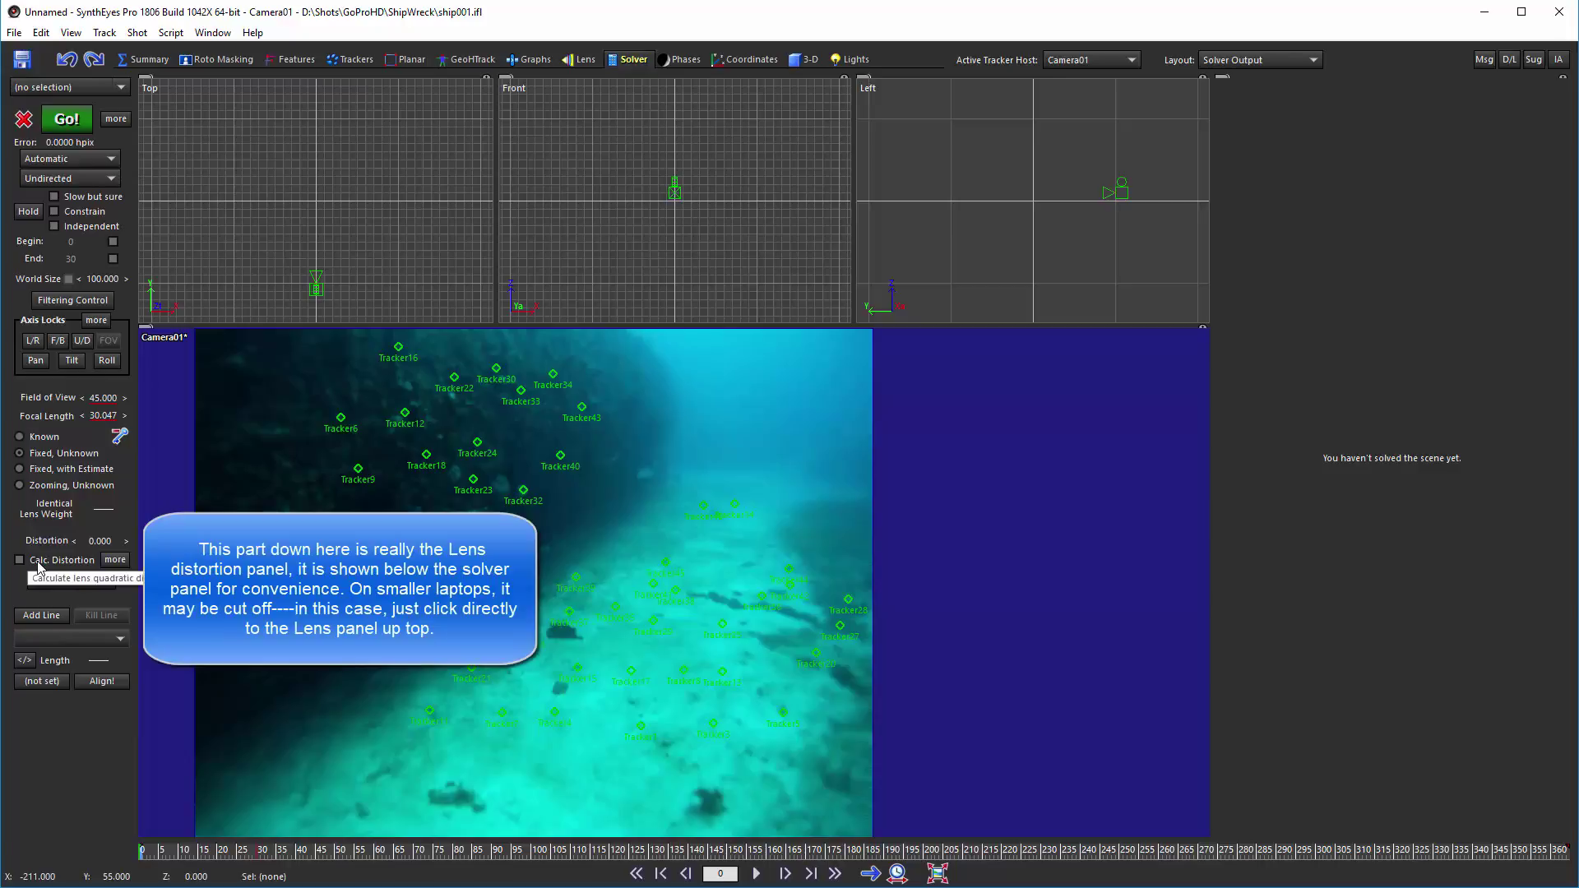
click(114, 560)
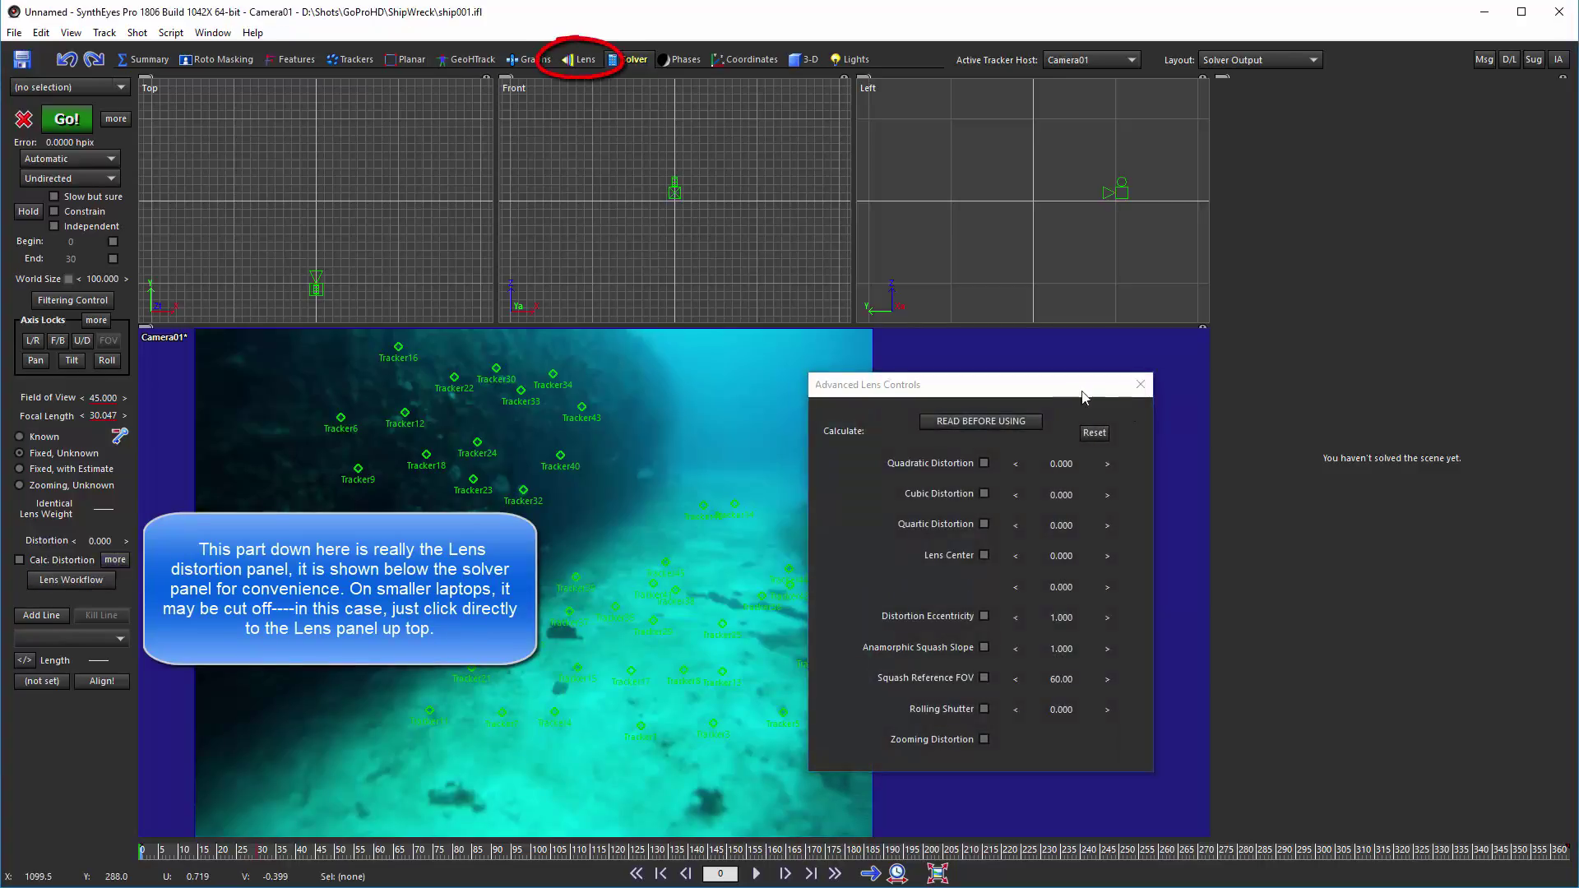
drag(1008, 391, 1076, 371)
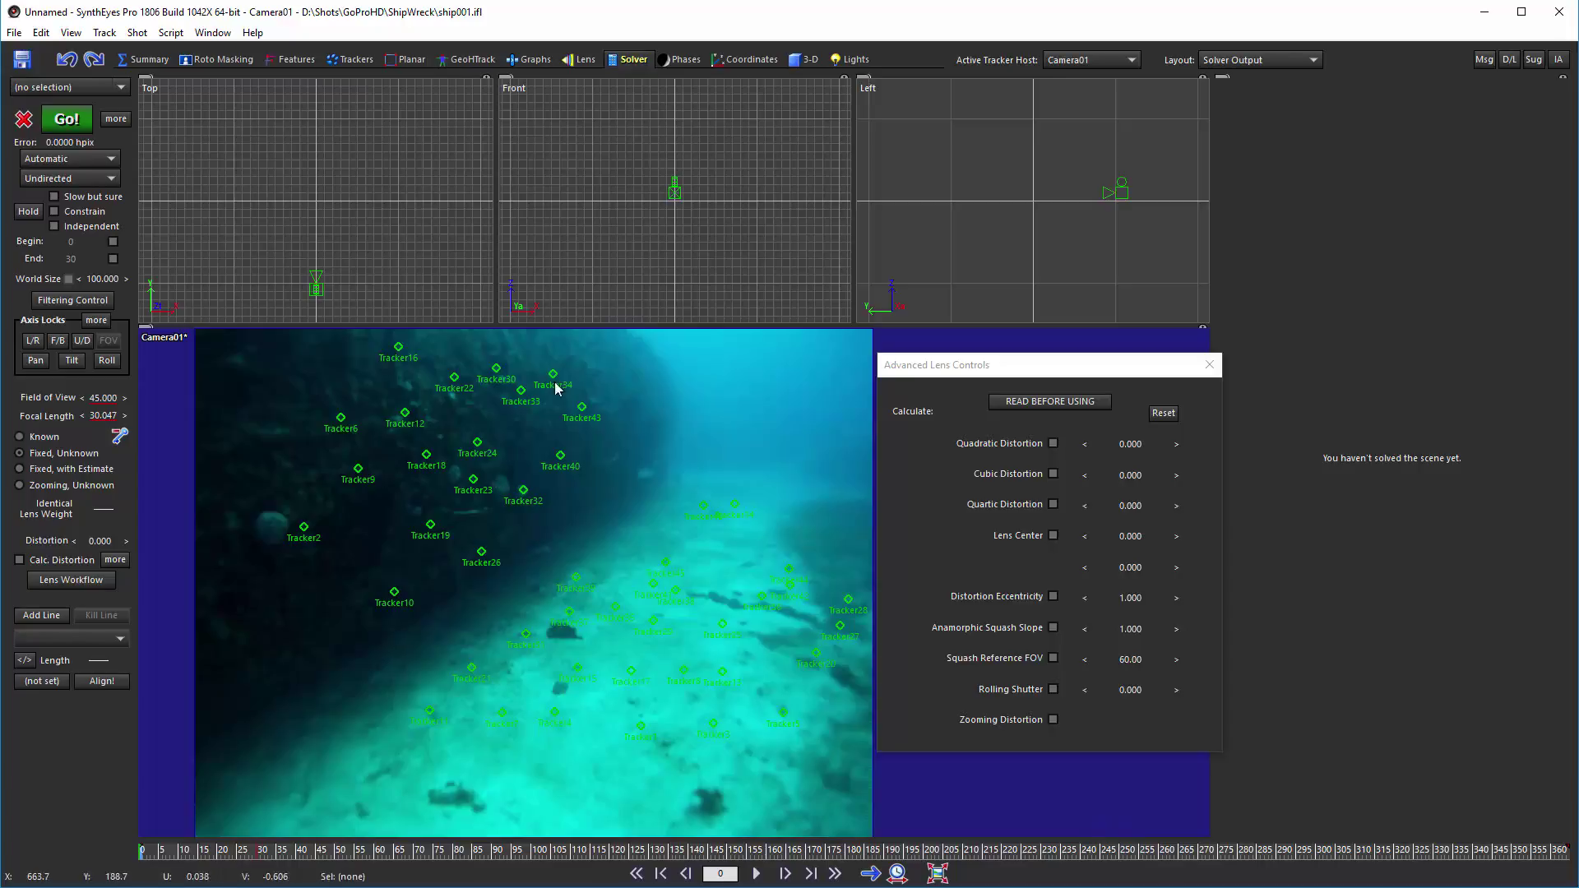
Step: At frame 17, define a three-point coordinate system using Tracker11 as origin, the right foreground seabed tracker as the axis point, and Tracker46 on the XY plane
drag(236, 861, 207, 861)
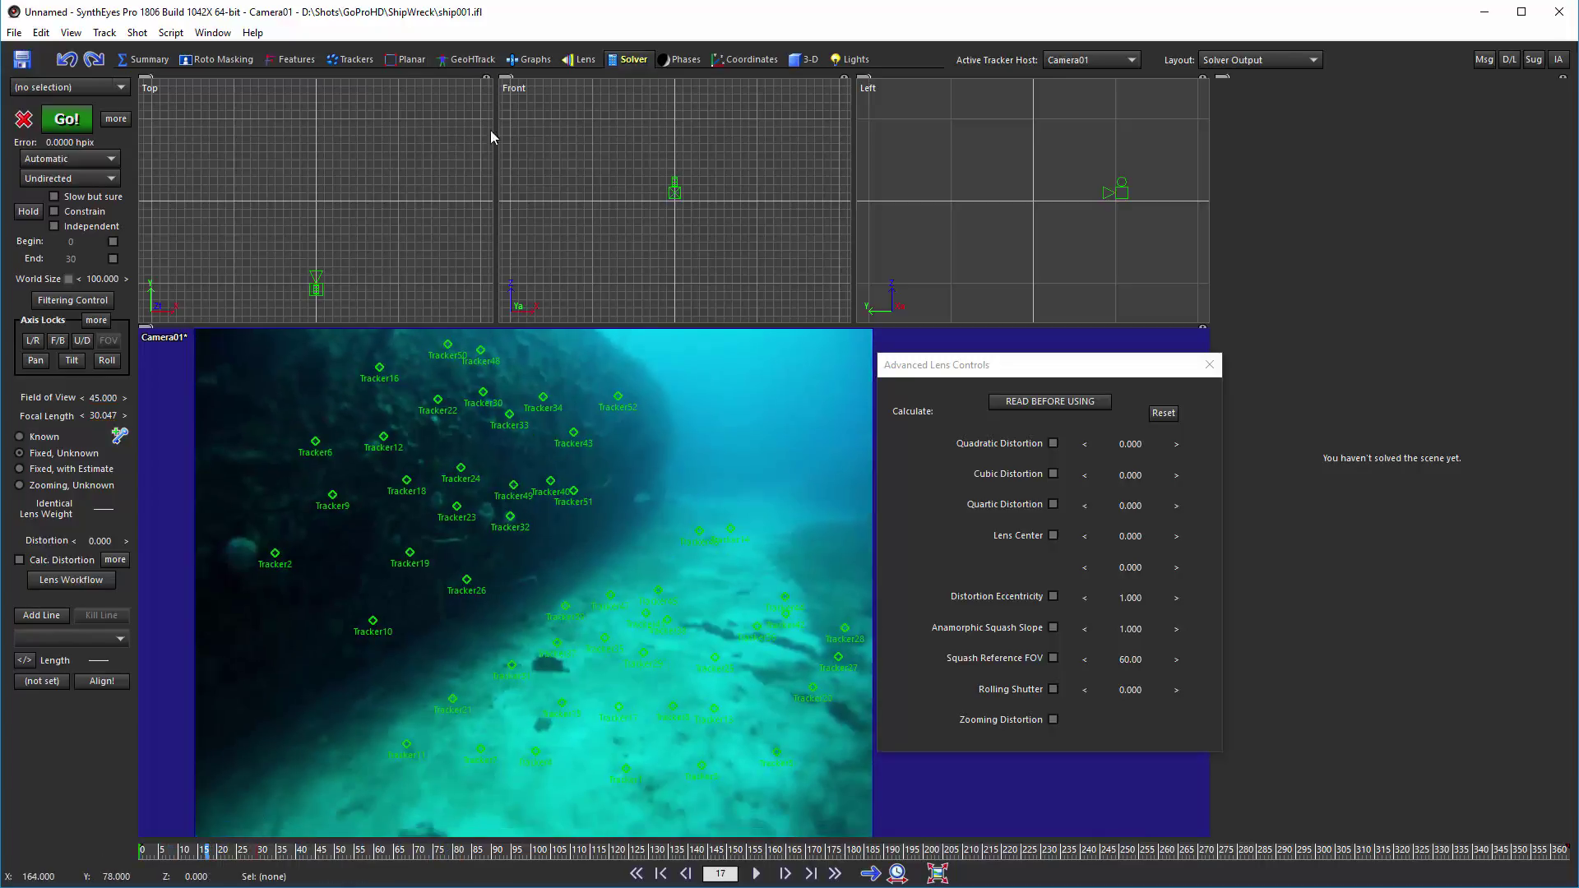
click(752, 59)
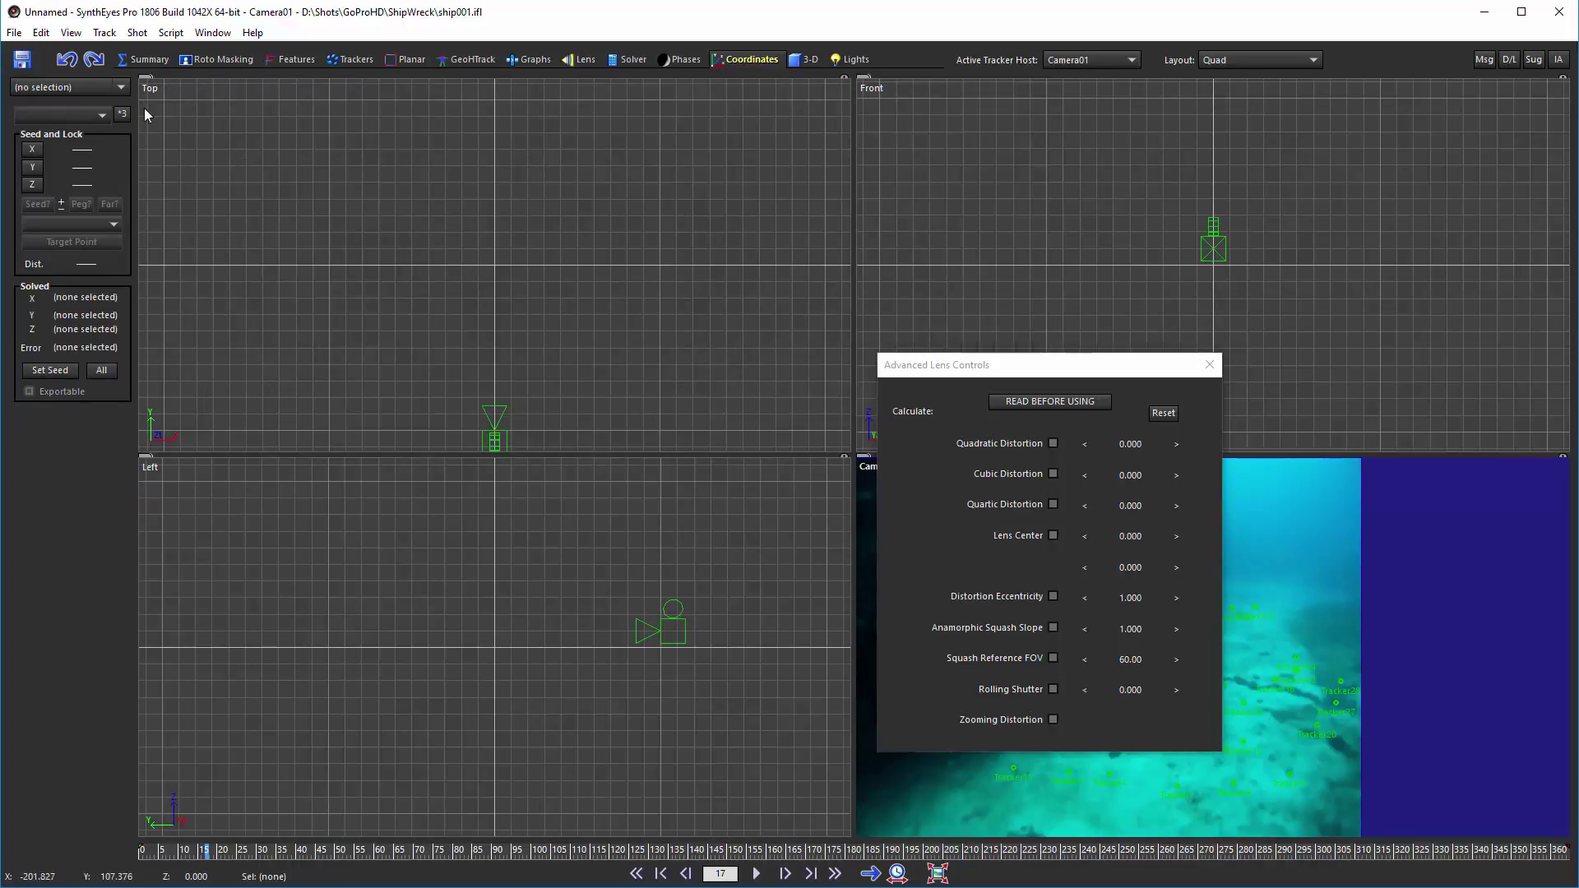
click(1209, 59)
click(1212, 79)
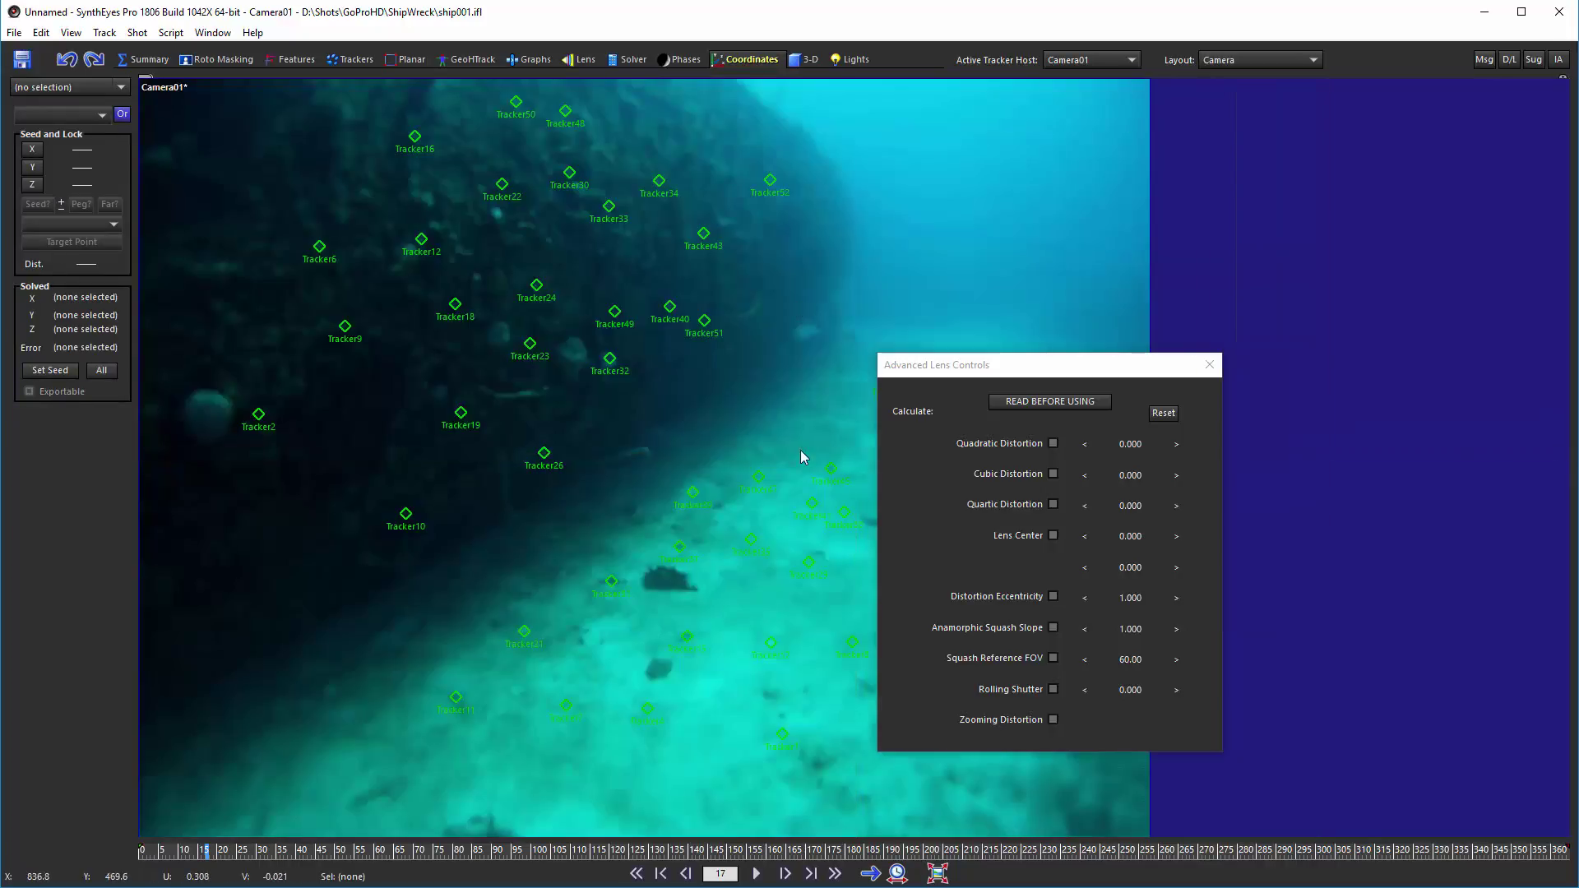
drag(955, 372, 1276, 328)
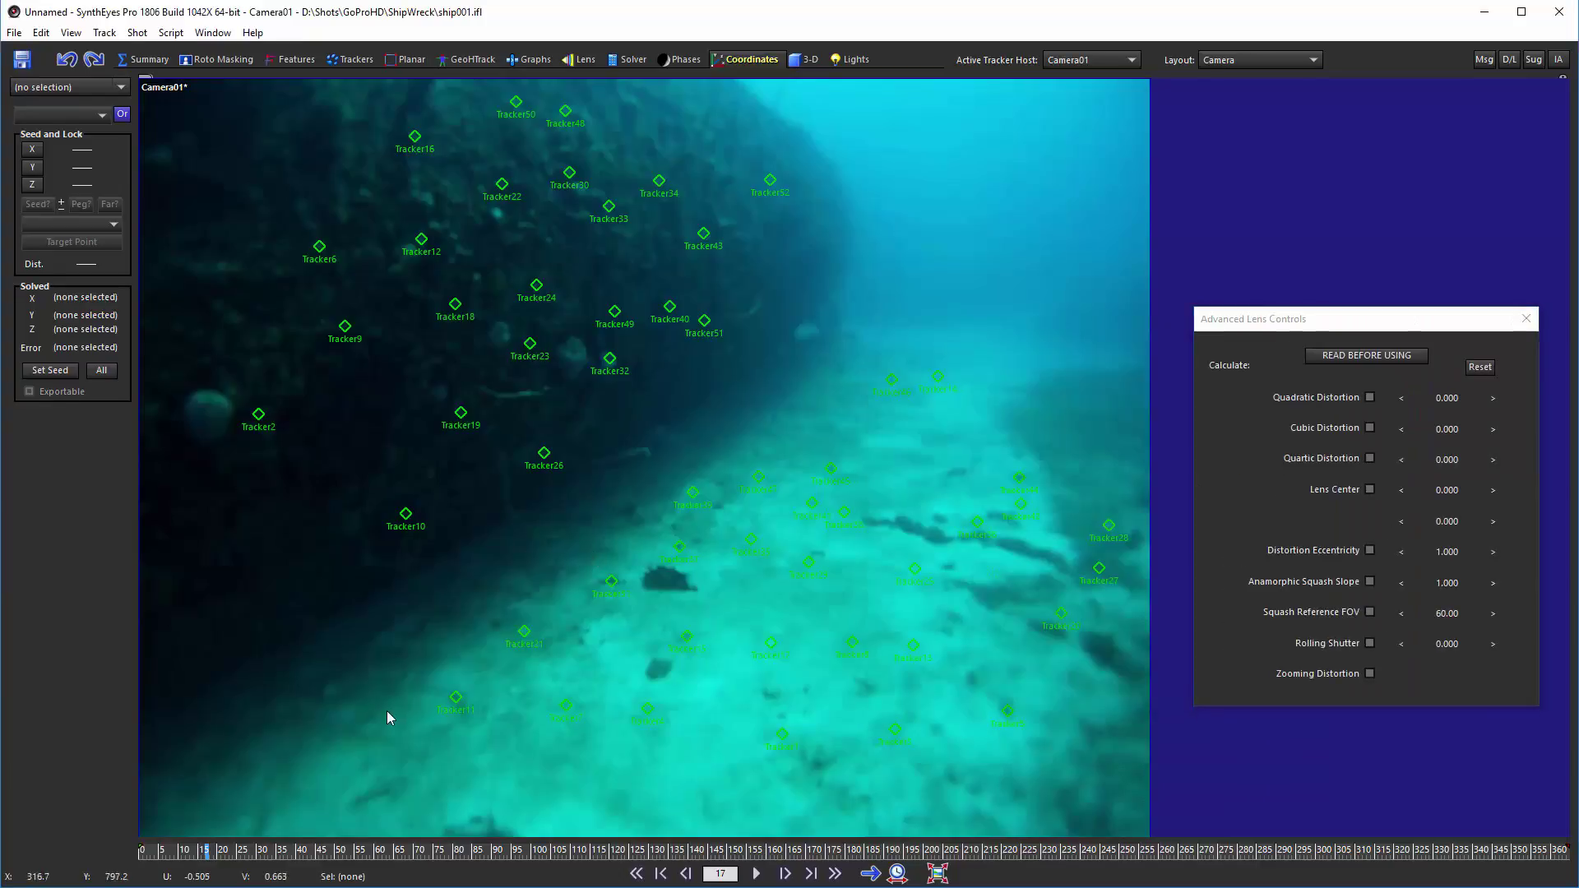
click(480, 696)
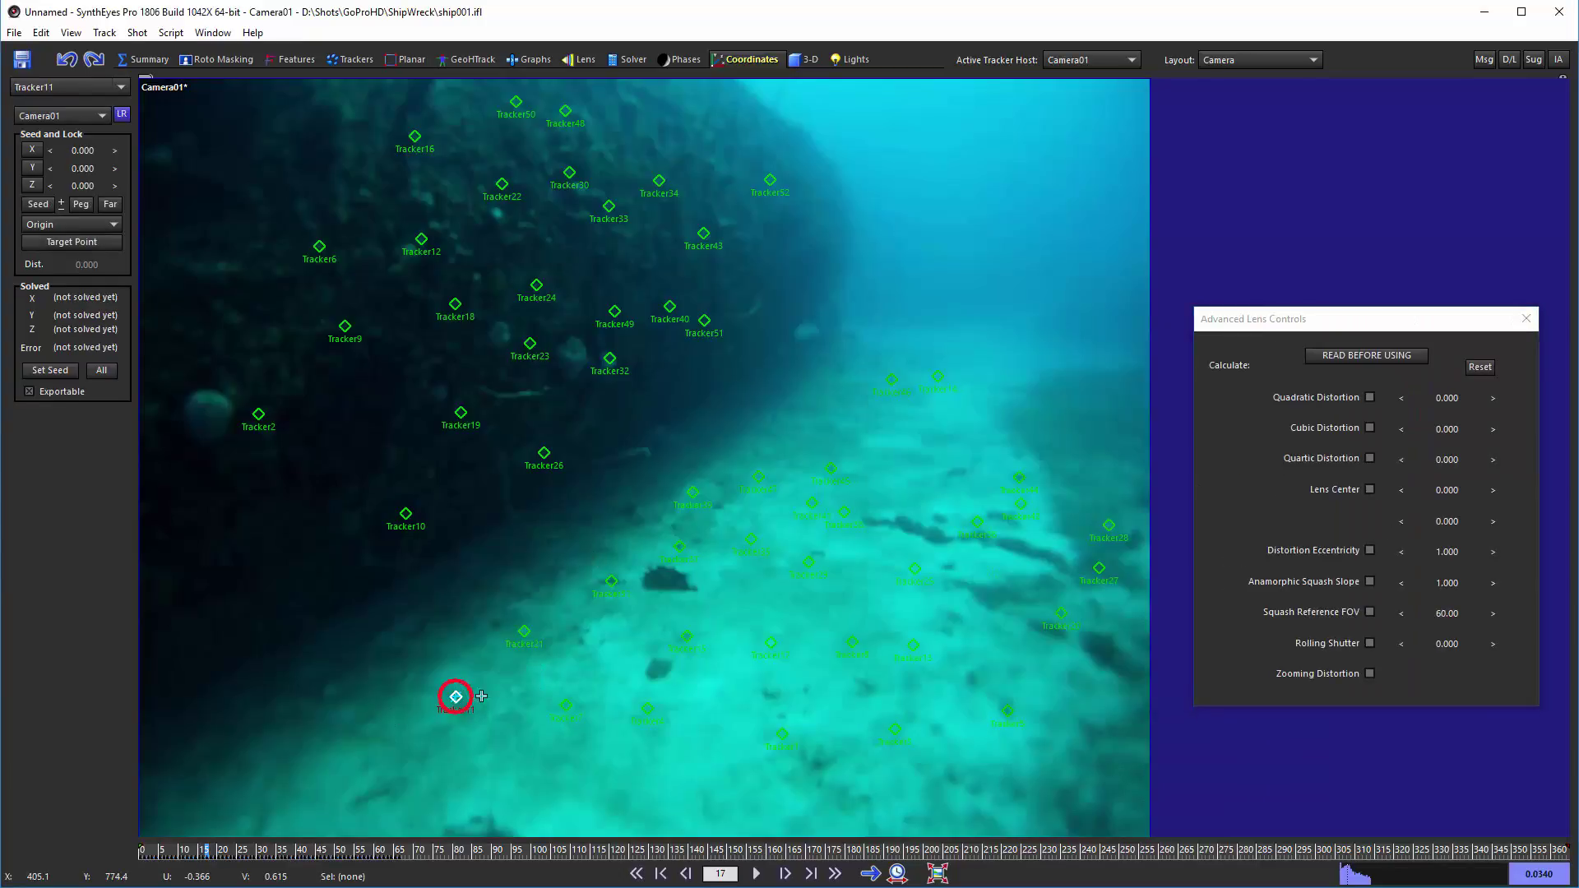
click(1007, 710)
click(892, 378)
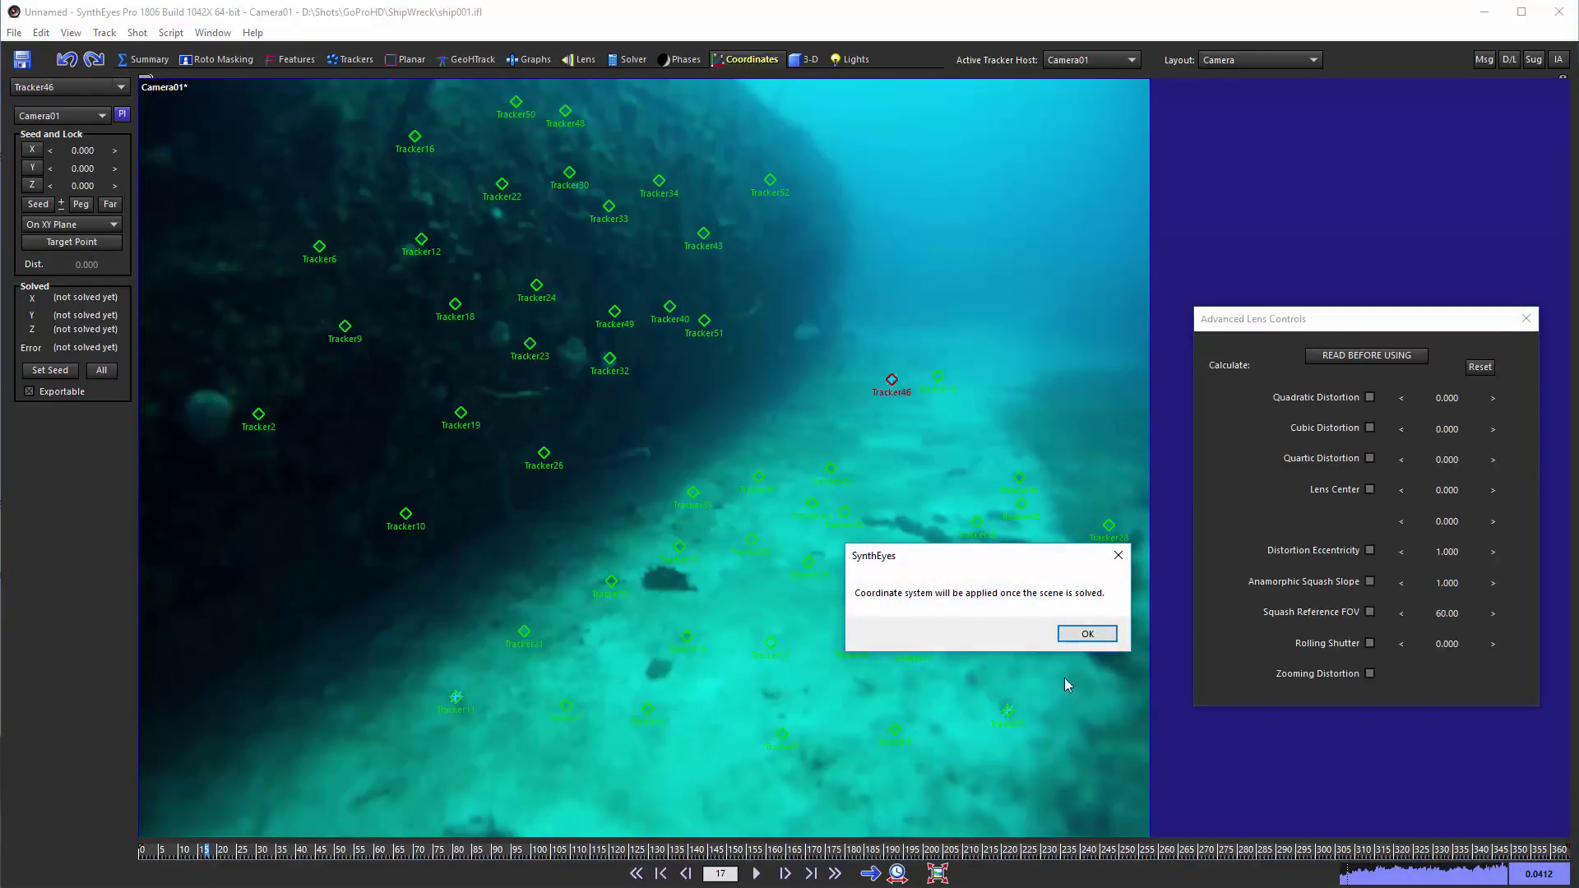
click(1089, 634)
Step: Solve the scene in Automatic mode without lens distortion, accept the solve and return to frame 0
click(629, 59)
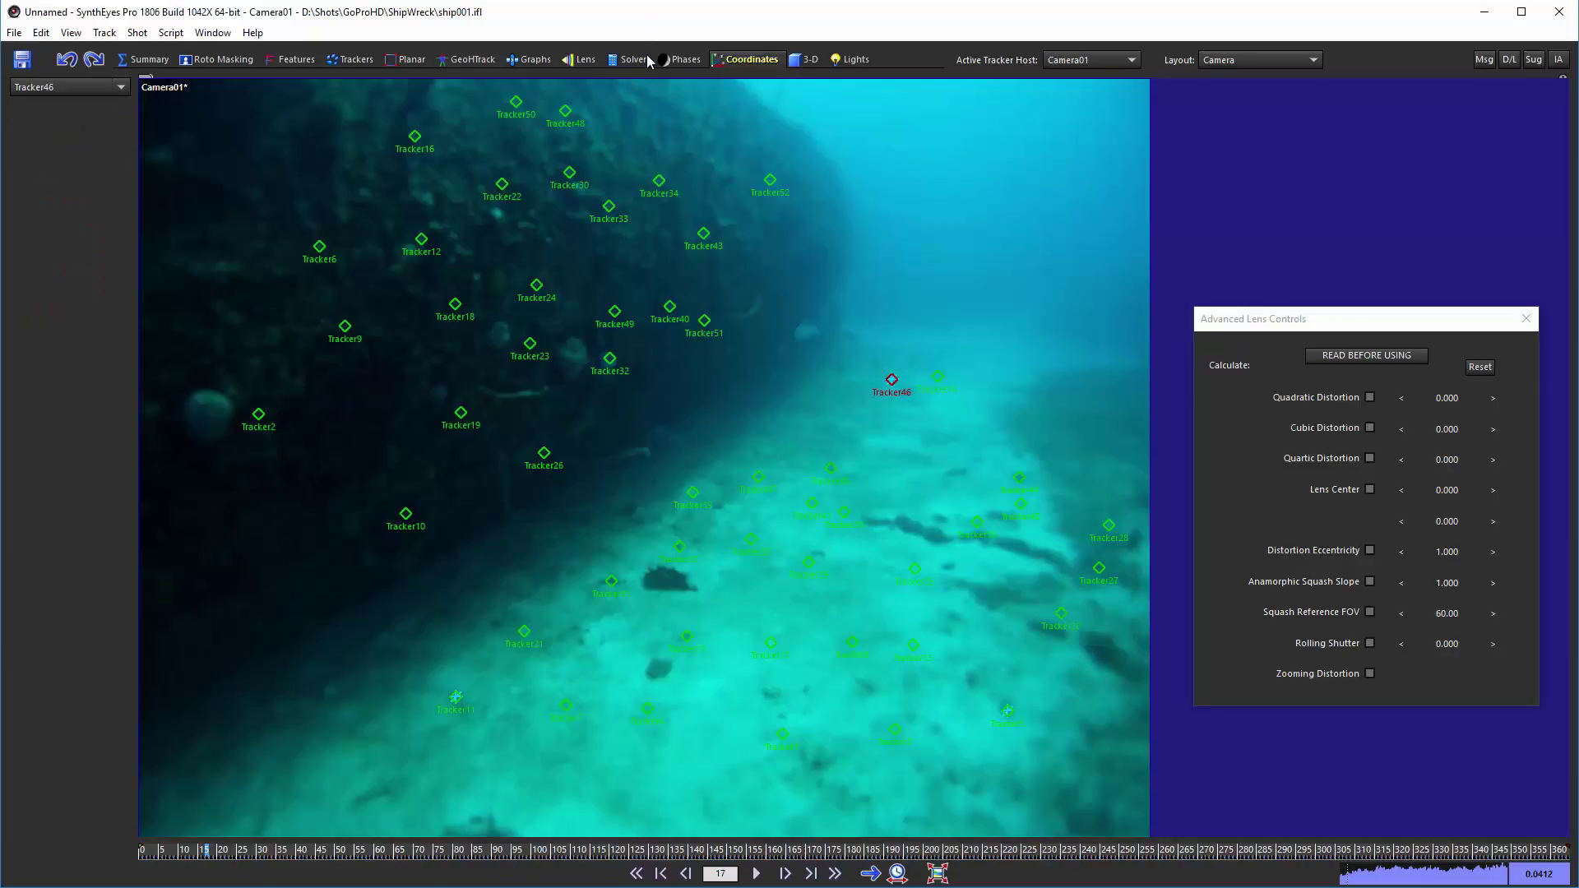
drag(1266, 323, 957, 411)
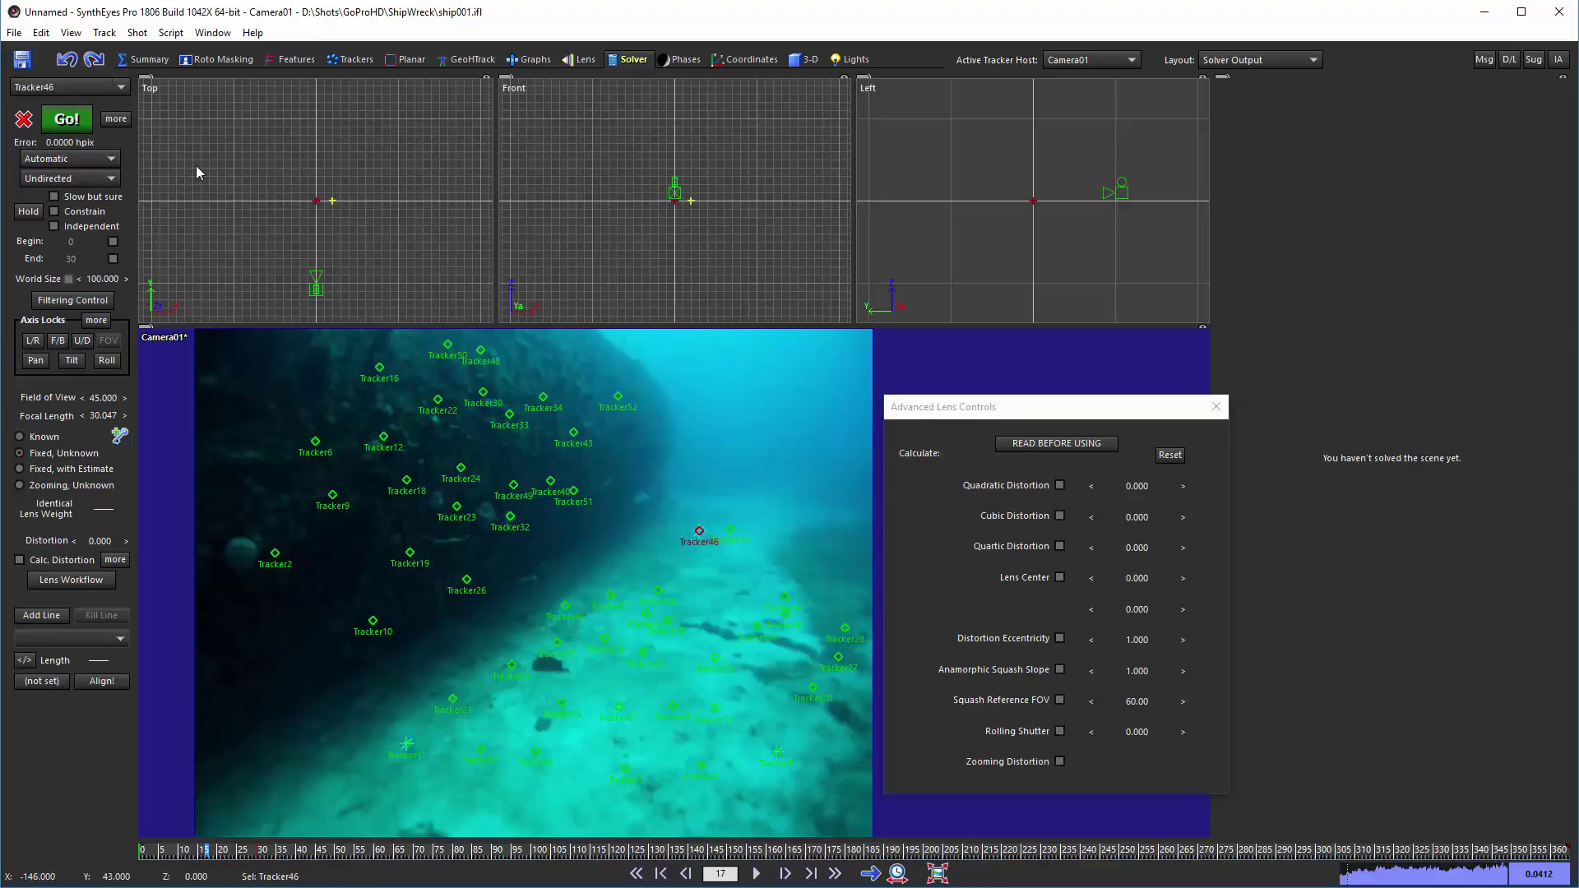
click(65, 120)
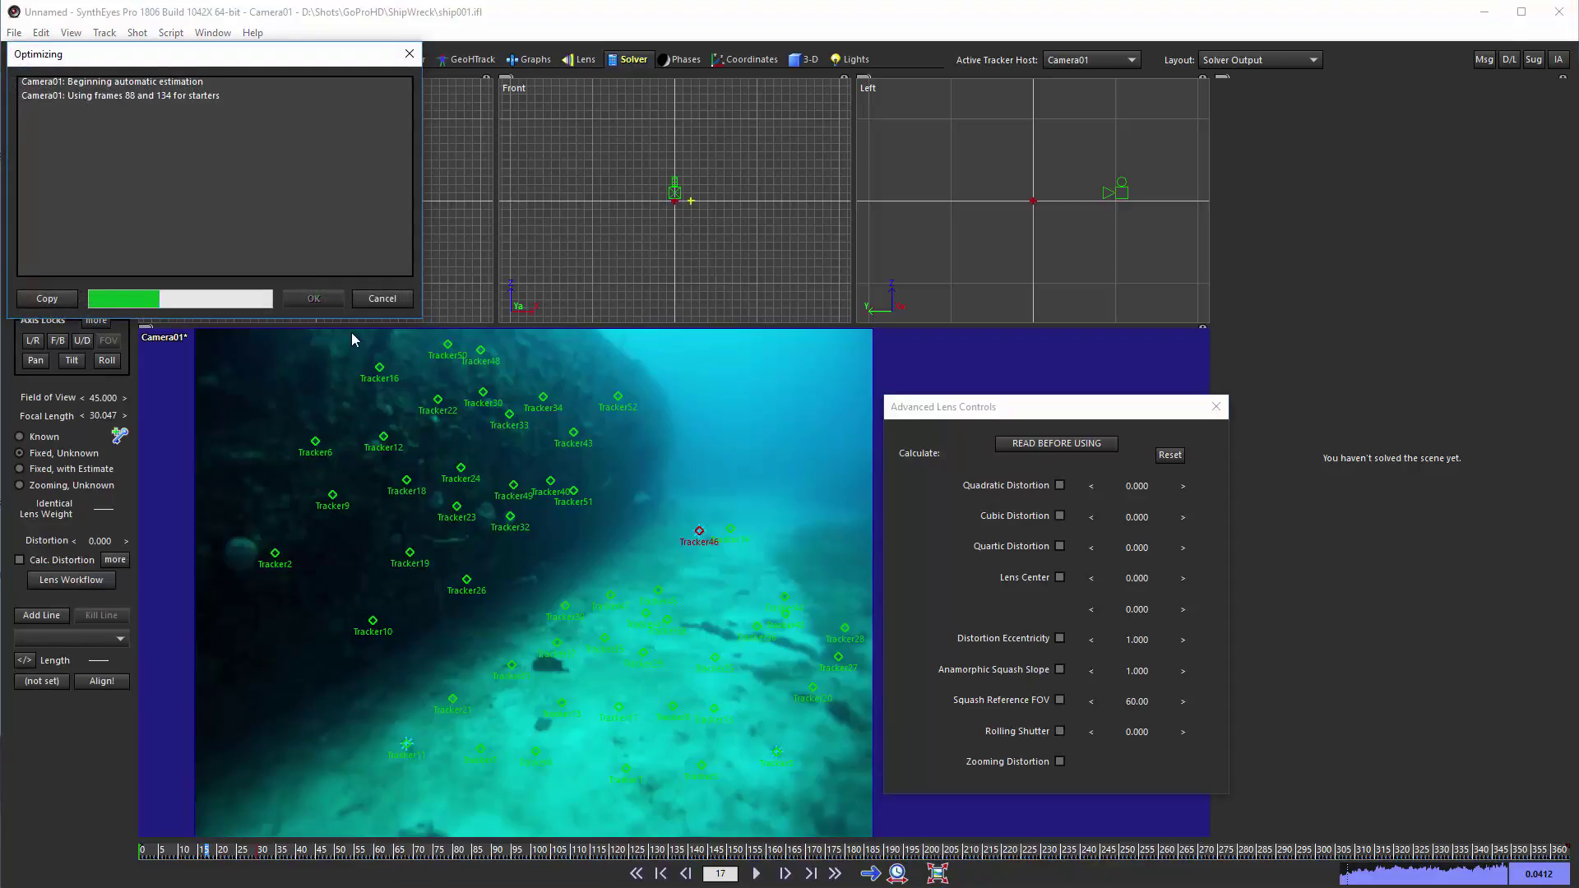
click(313, 299)
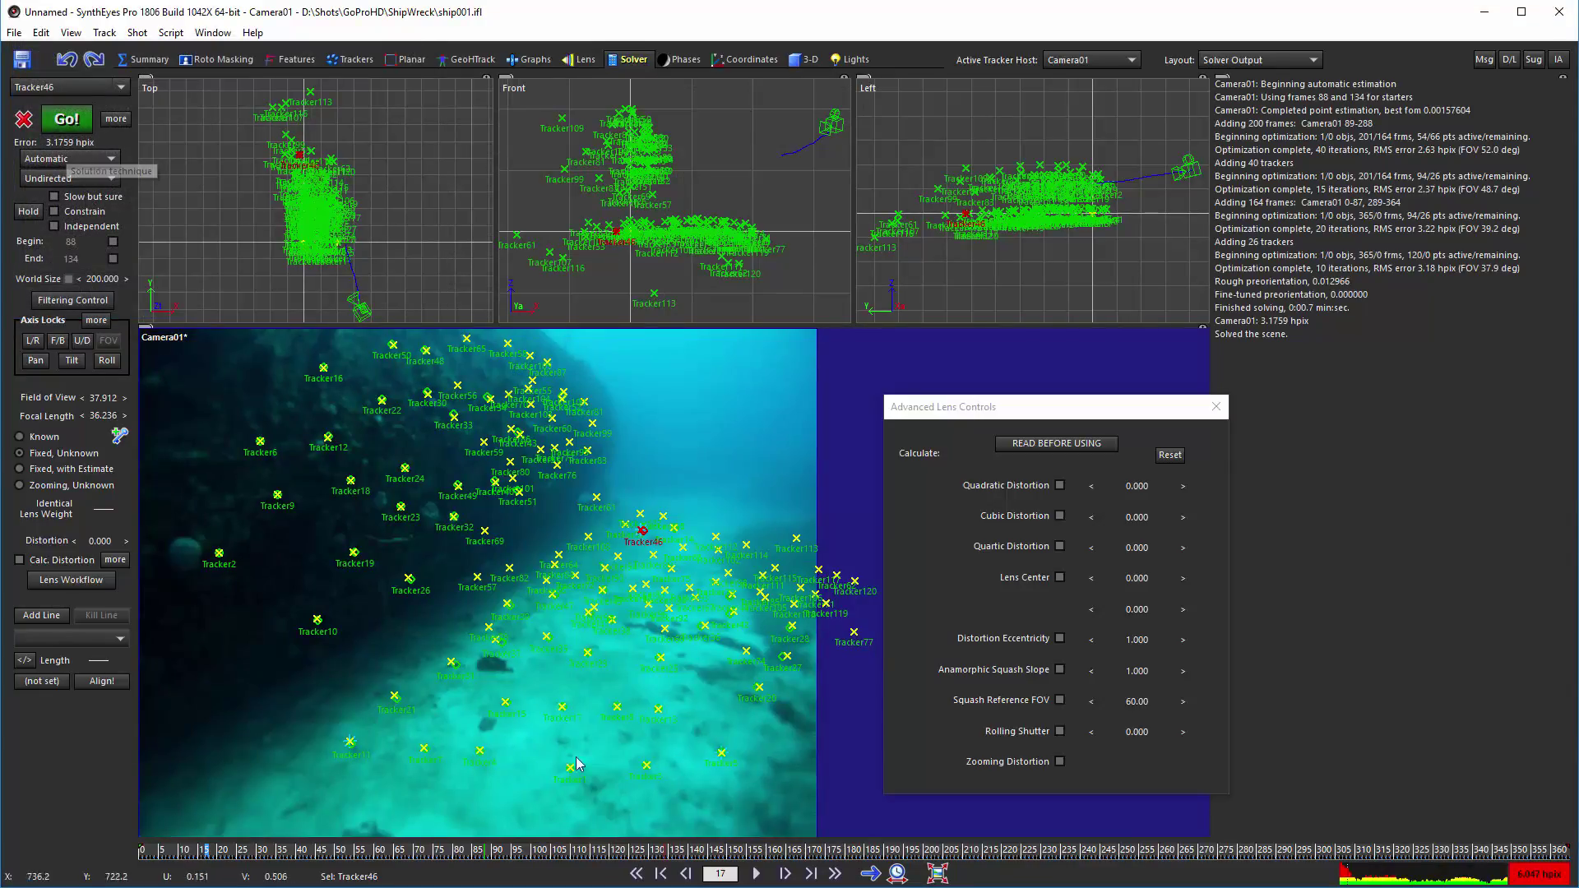
mouse_move(158, 853)
mouse_down()
mouse_move(1554, 873)
mouse_move(1167, 855)
mouse_move(309, 753)
mouse_move(150, 758)
mouse_move(258, 830)
mouse_move(141, 851)
mouse_up()
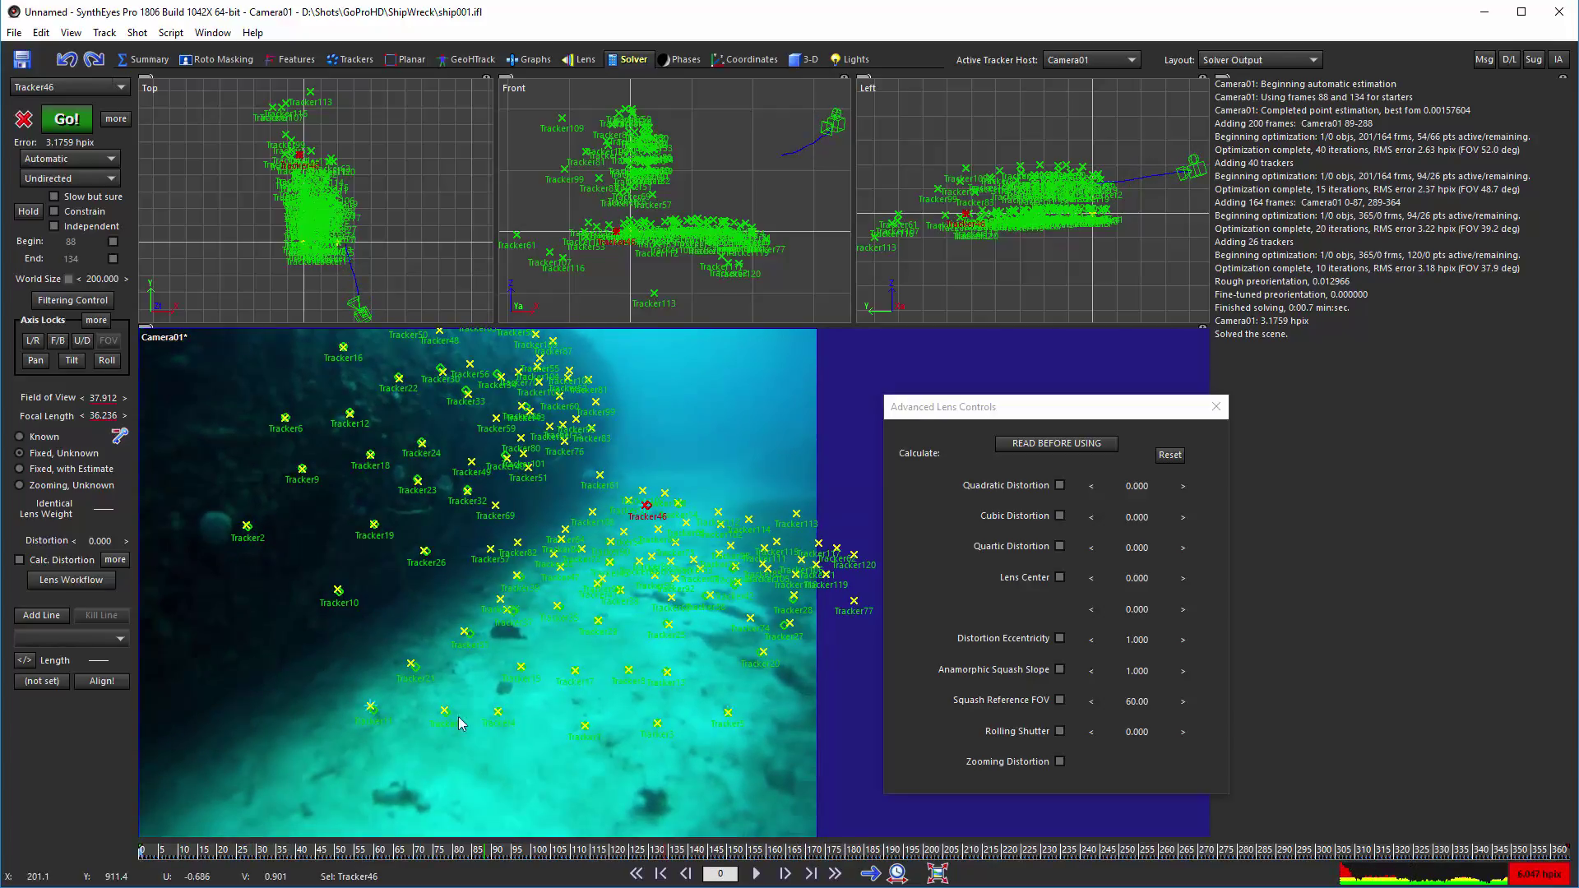
Step: Enable calculation of Quadratic Distortion, solve the scene in Automatic mode and accept the result
click(1060, 486)
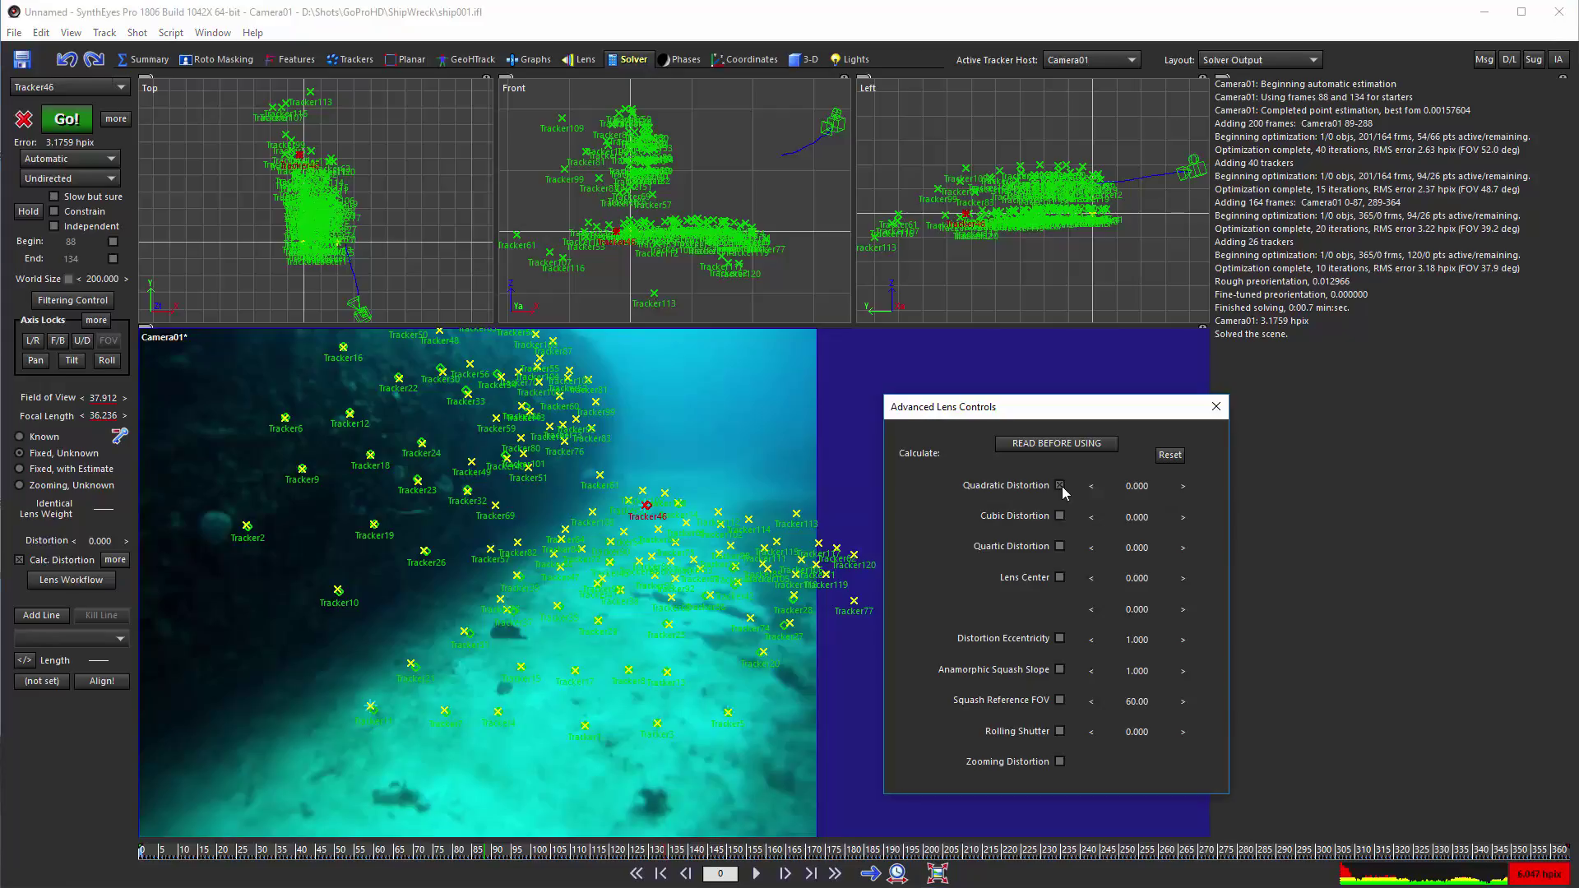
click(66, 119)
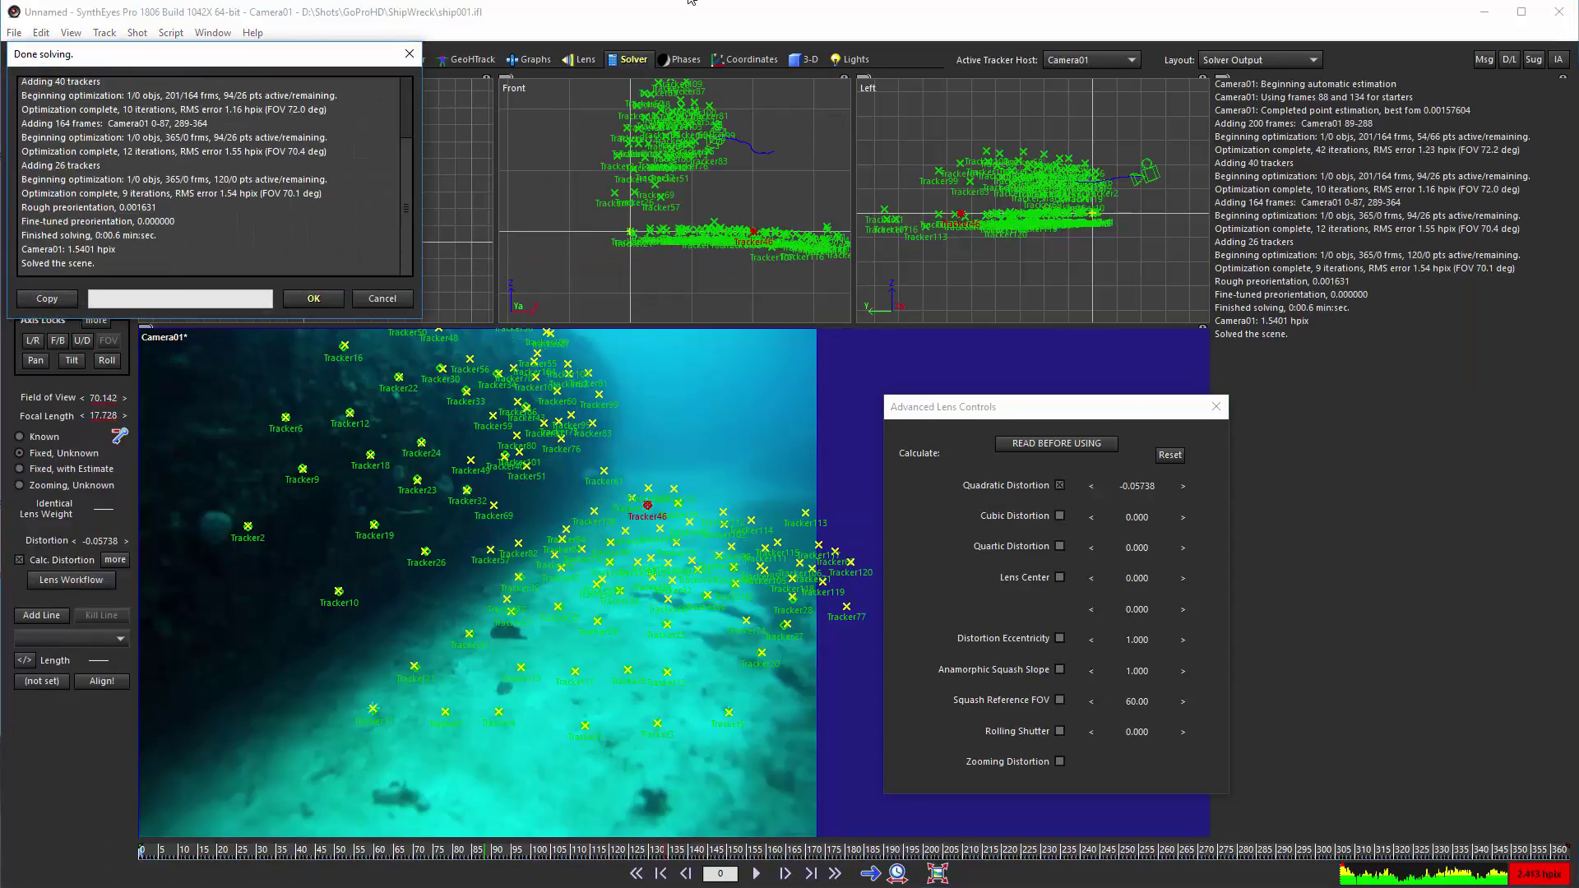
click(313, 298)
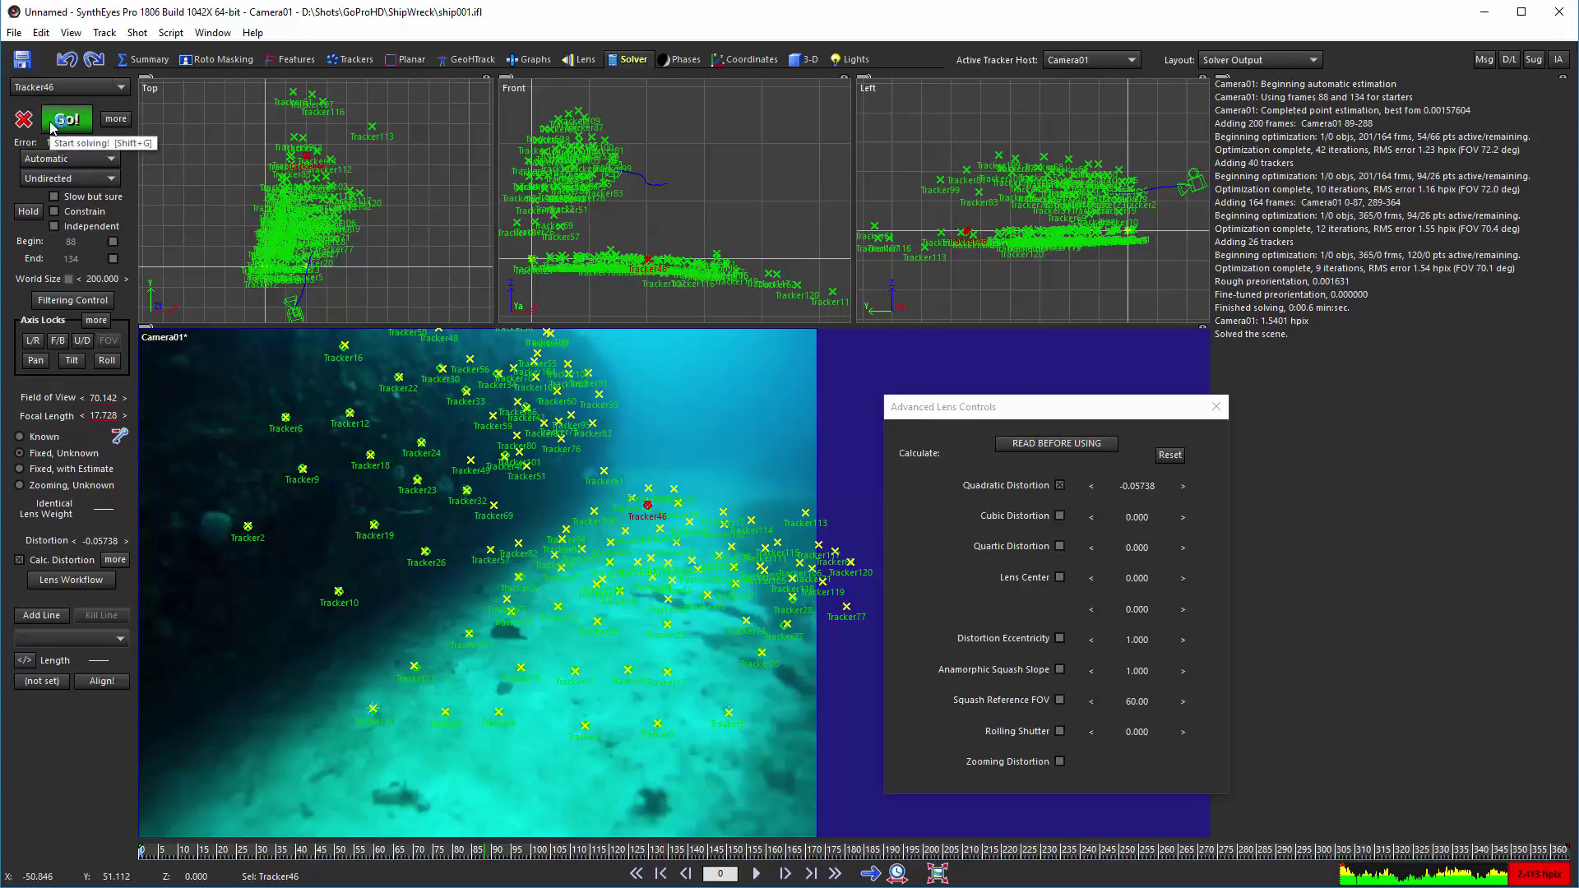
Step: Undo the quadratic-only solve, enable Cubic Distortion as well, and solve the scene from scratch
click(66, 64)
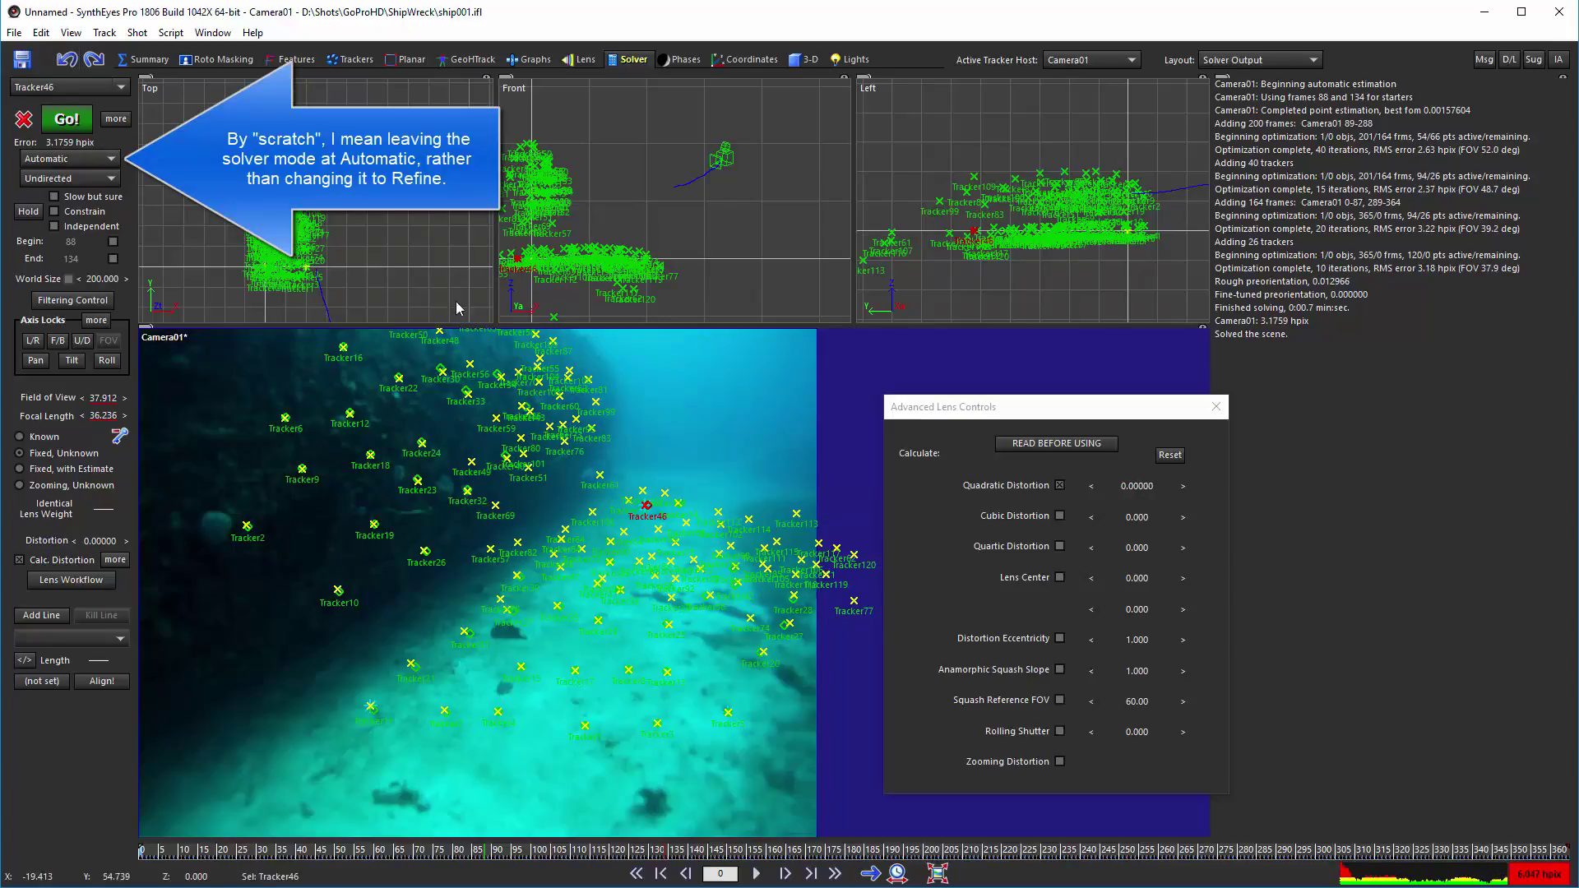
mouse_move(585, 376)
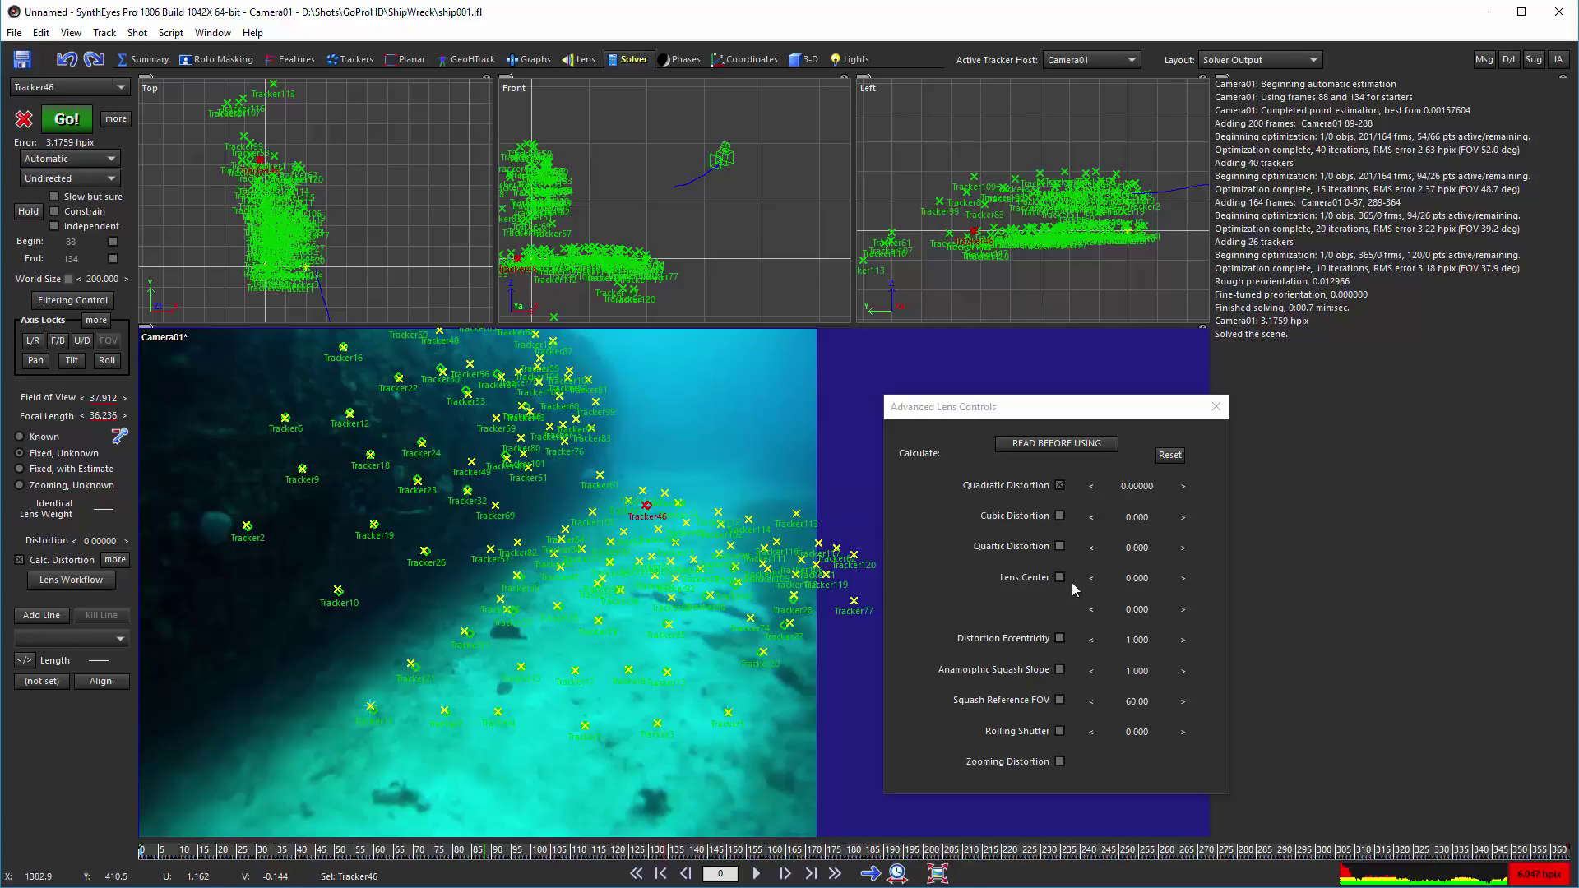
click(1059, 515)
click(66, 120)
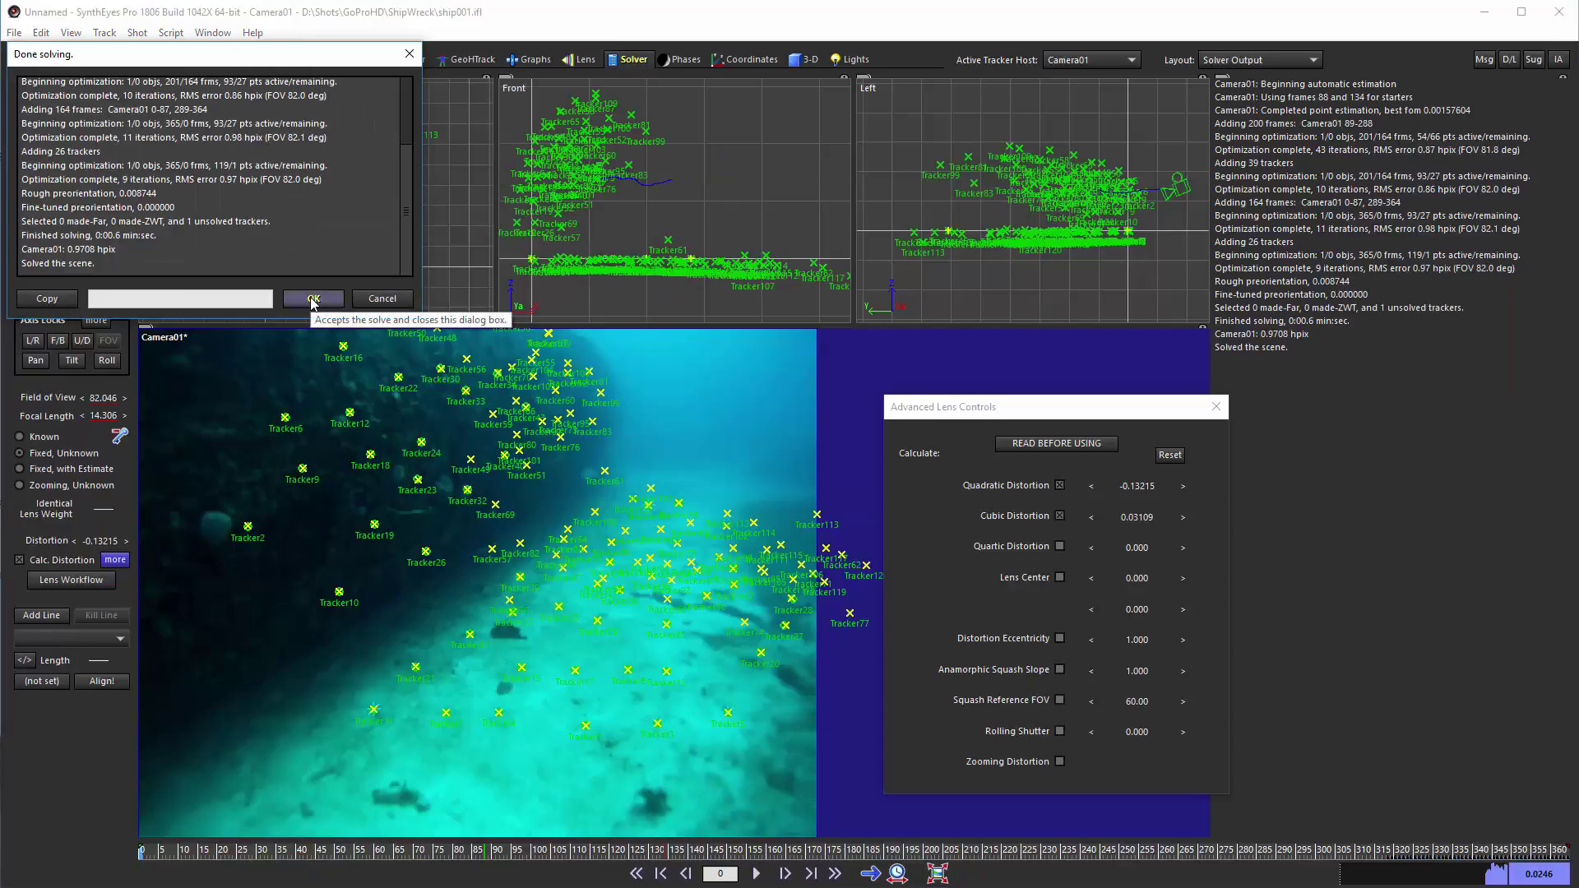
click(313, 299)
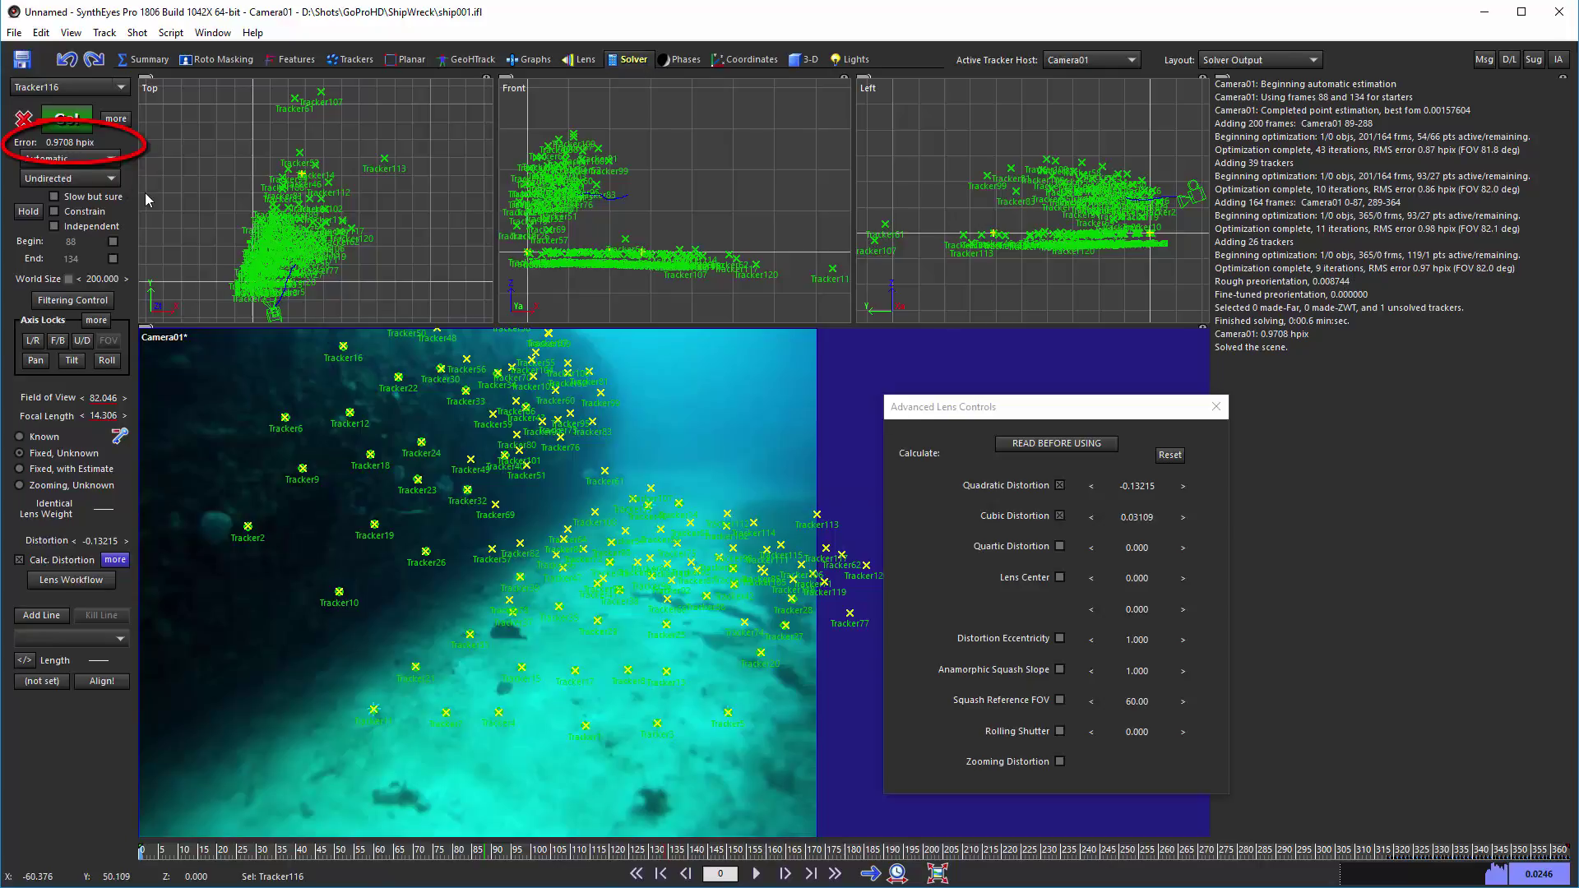
Step: Undo the quadratic-plus-cubic solve, replace Cubic Distortion with Quartic Distortion, and solve the scene from scratch
click(66, 60)
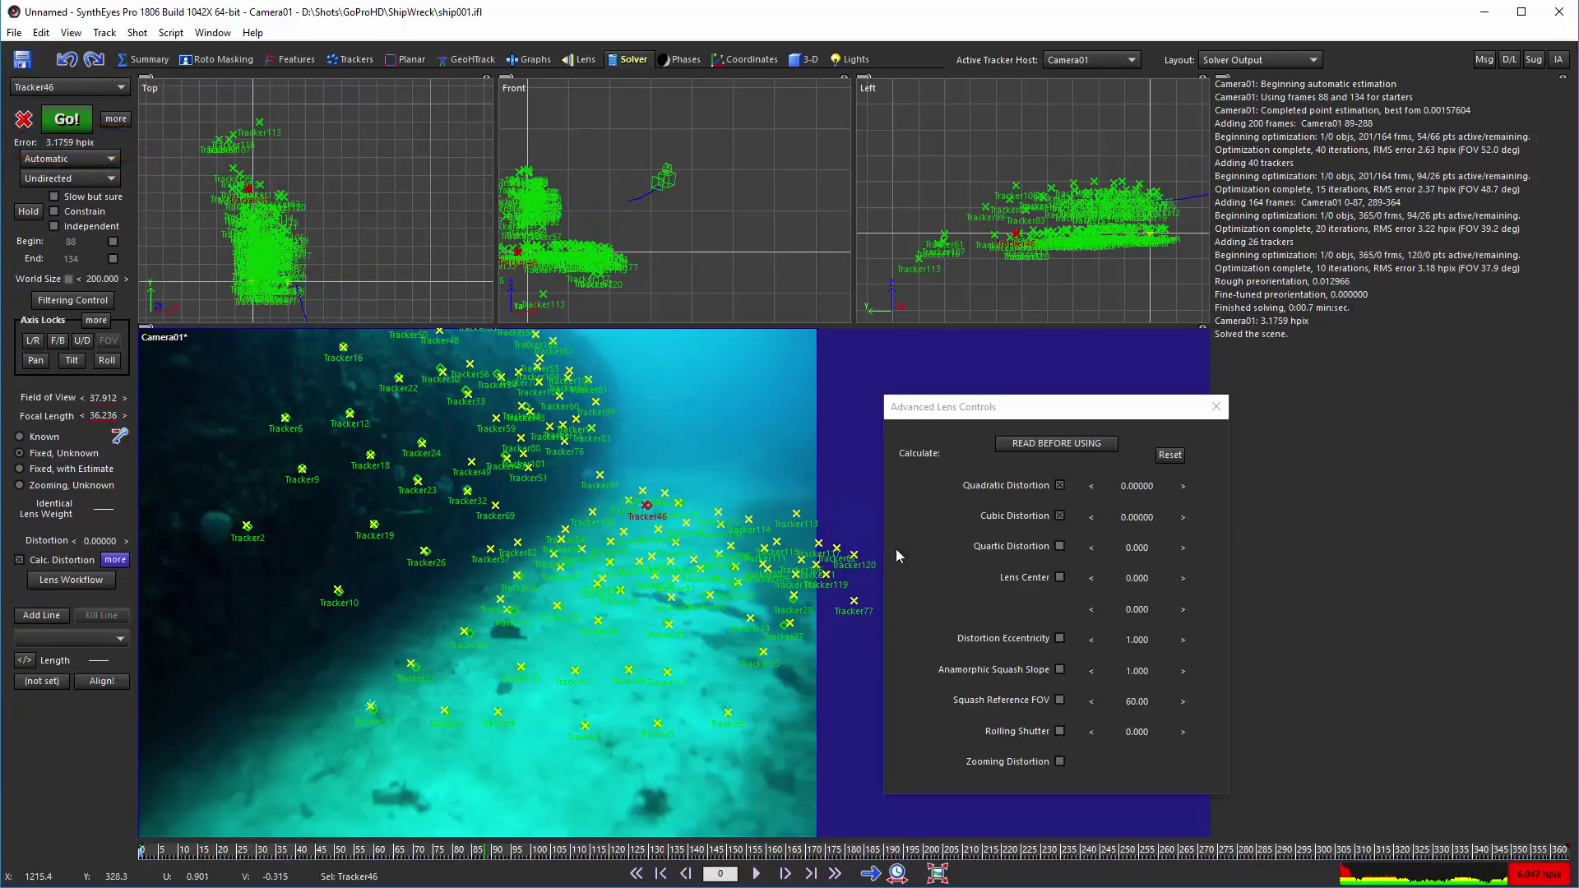
click(1062, 513)
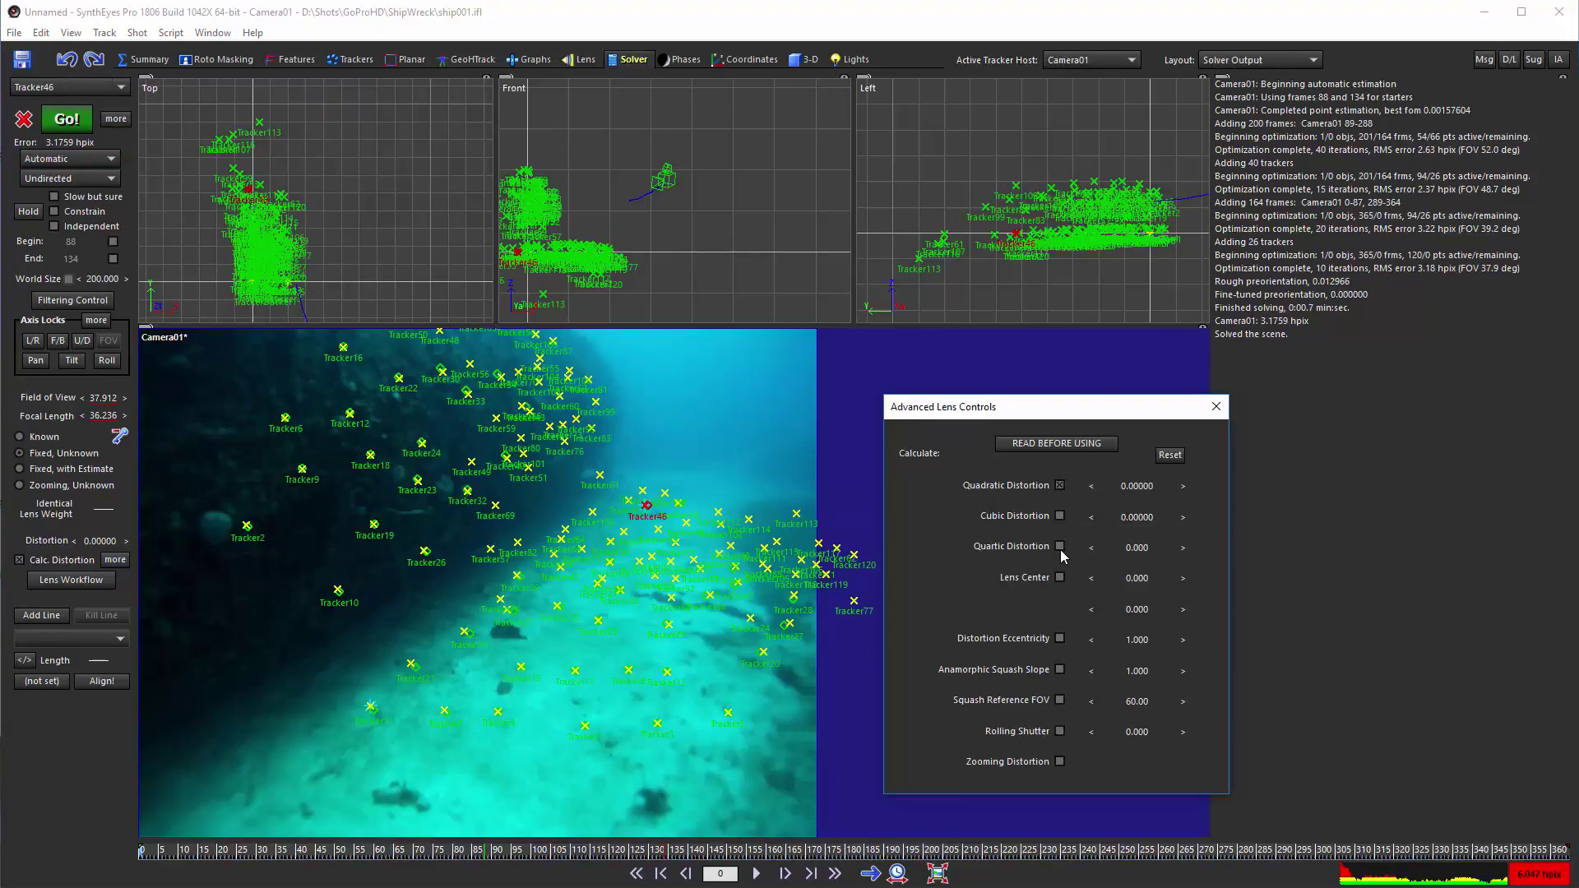
click(1061, 547)
click(73, 126)
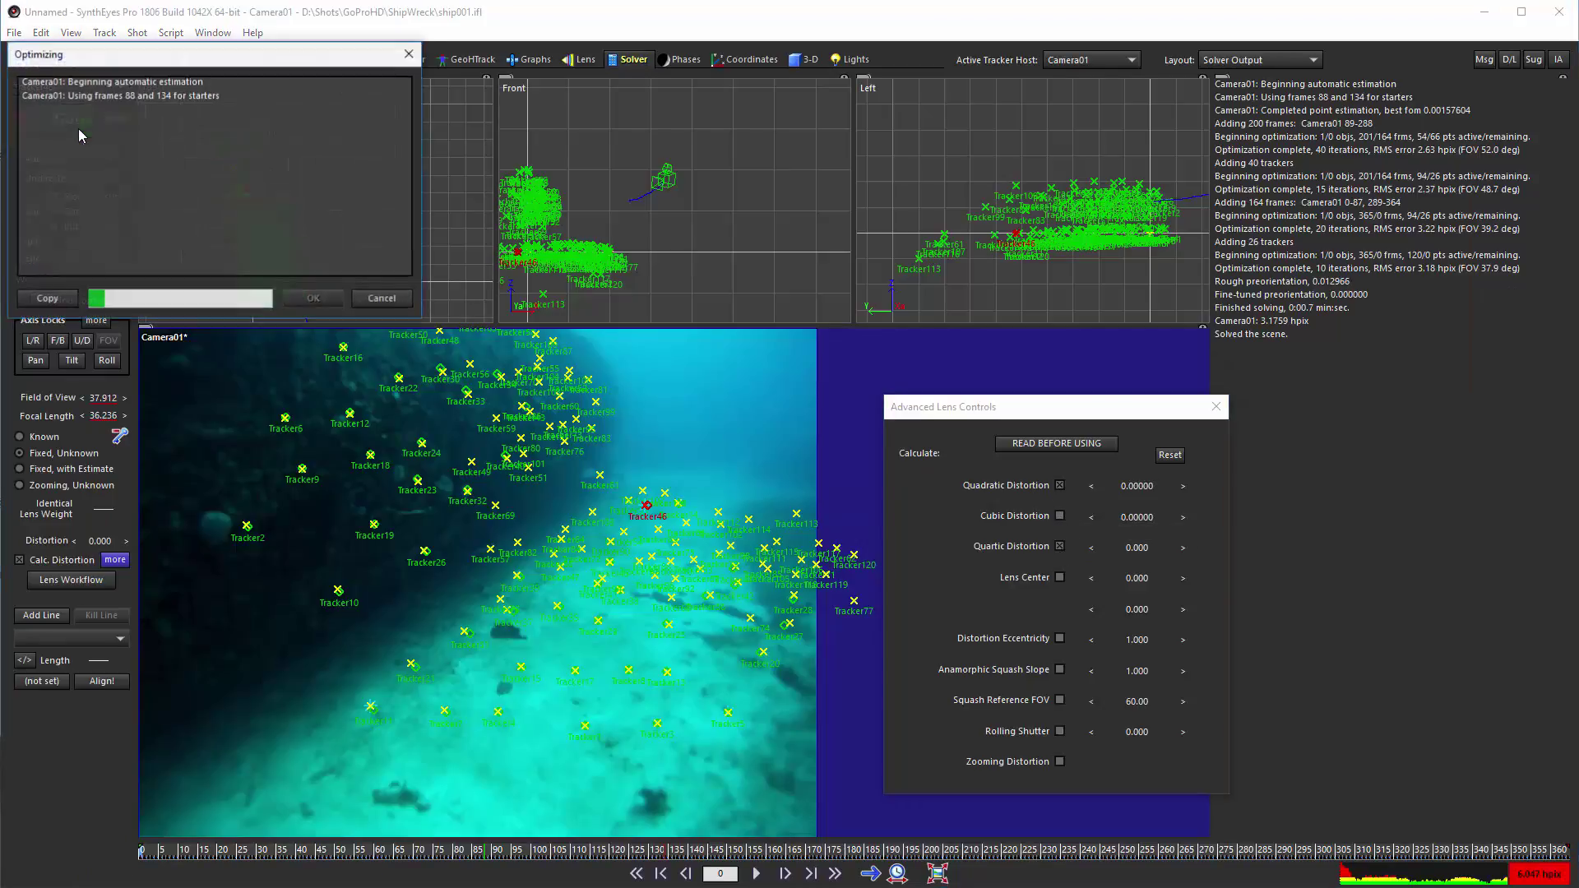
click(312, 298)
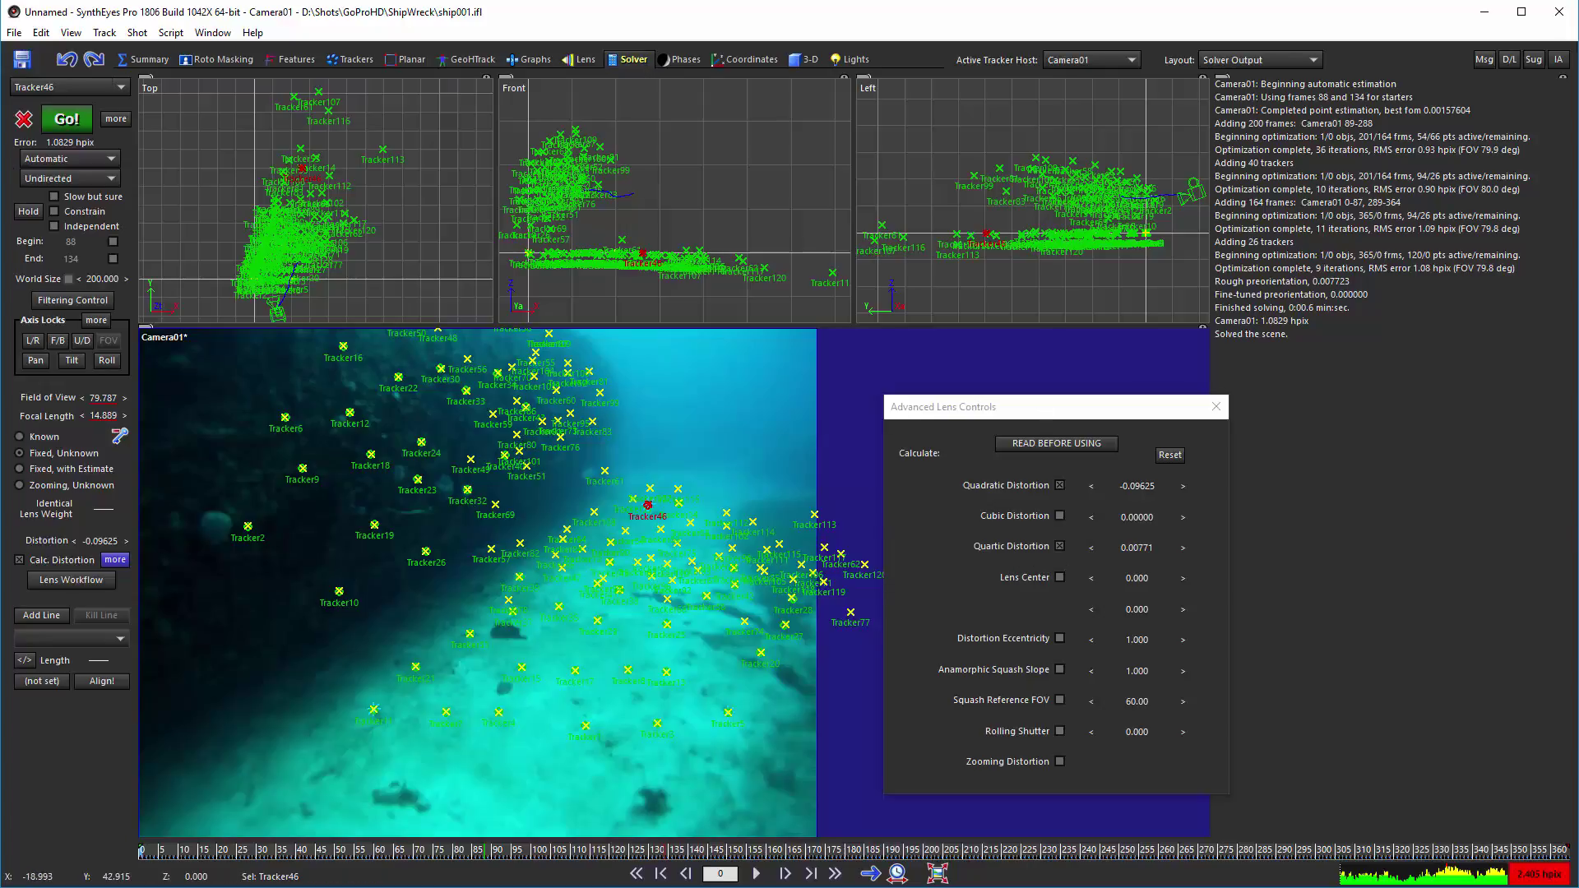
Step: Undo the quadratic-plus-quartic solve, re-enable Cubic Distortion, and solve with quadratic, cubic and quartic distortion together
click(66, 61)
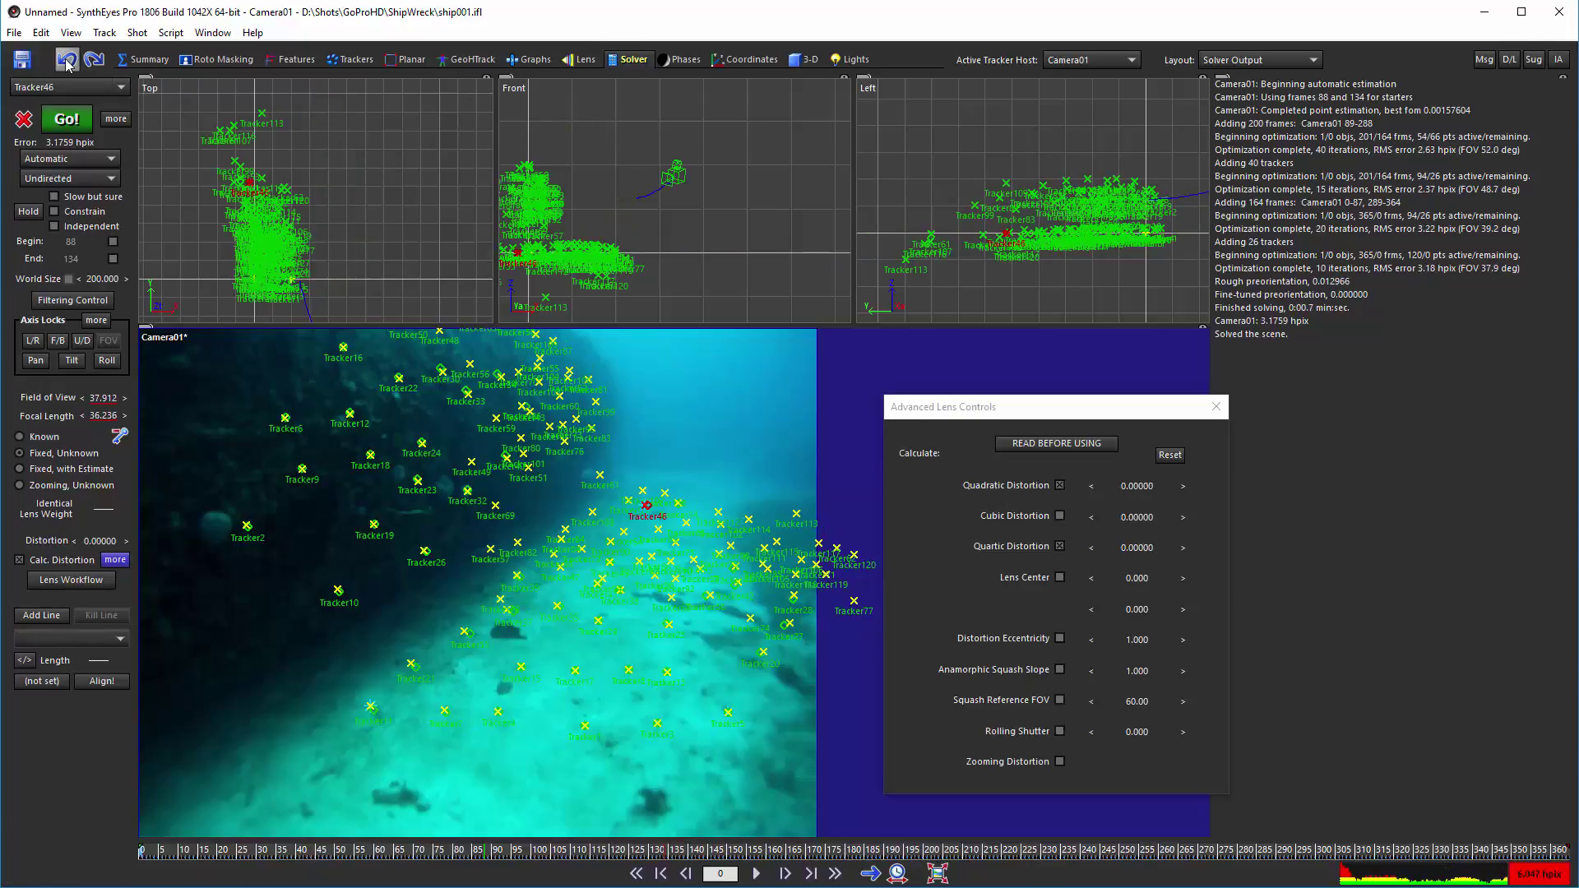
click(1061, 522)
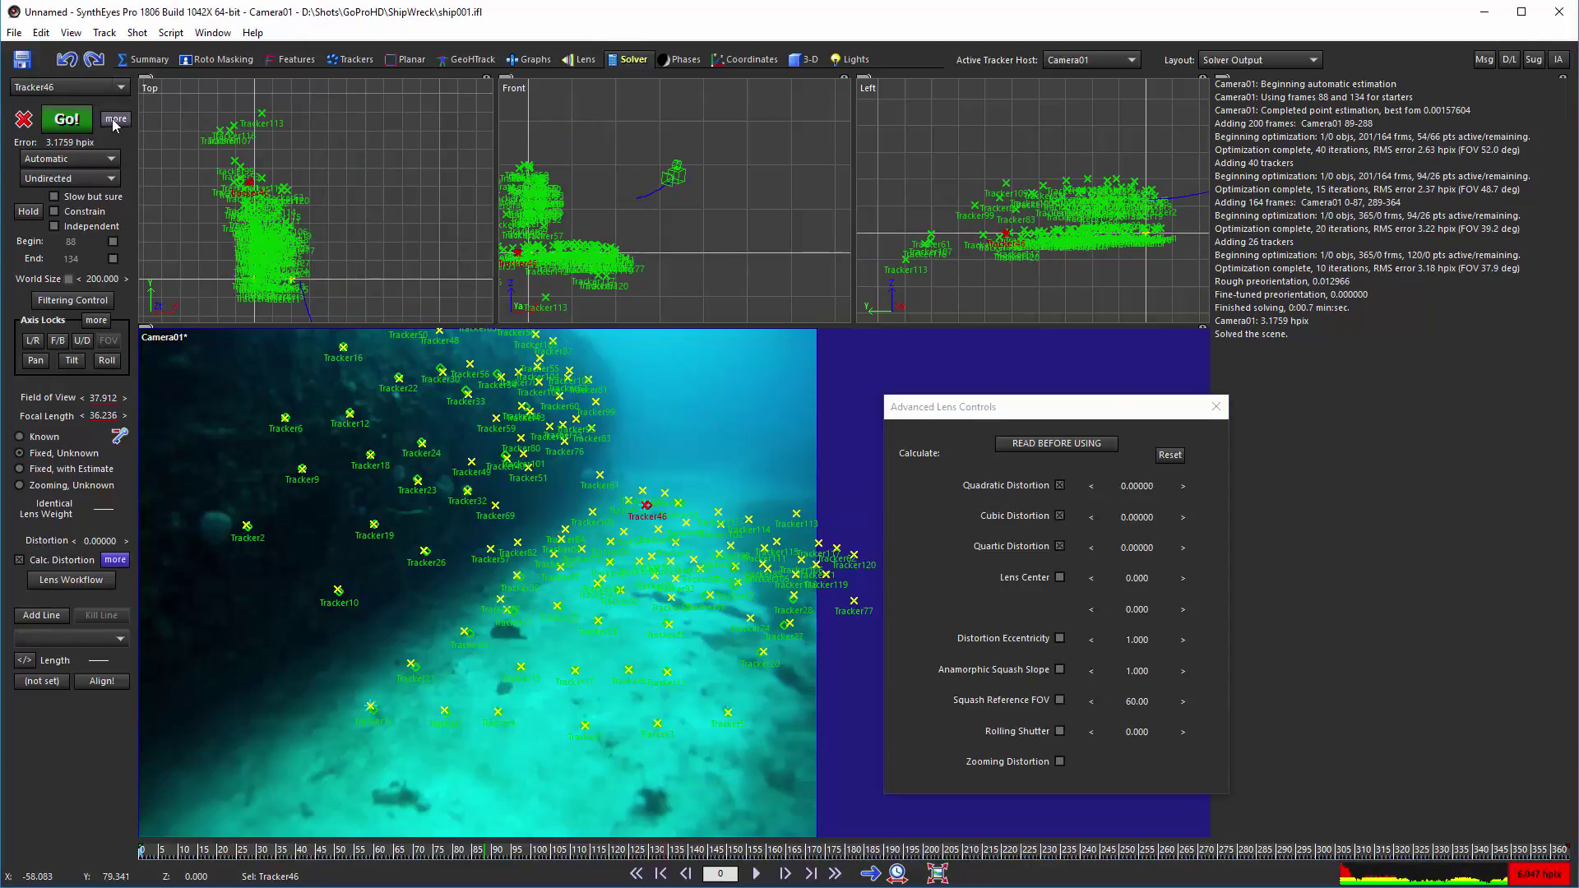
click(74, 122)
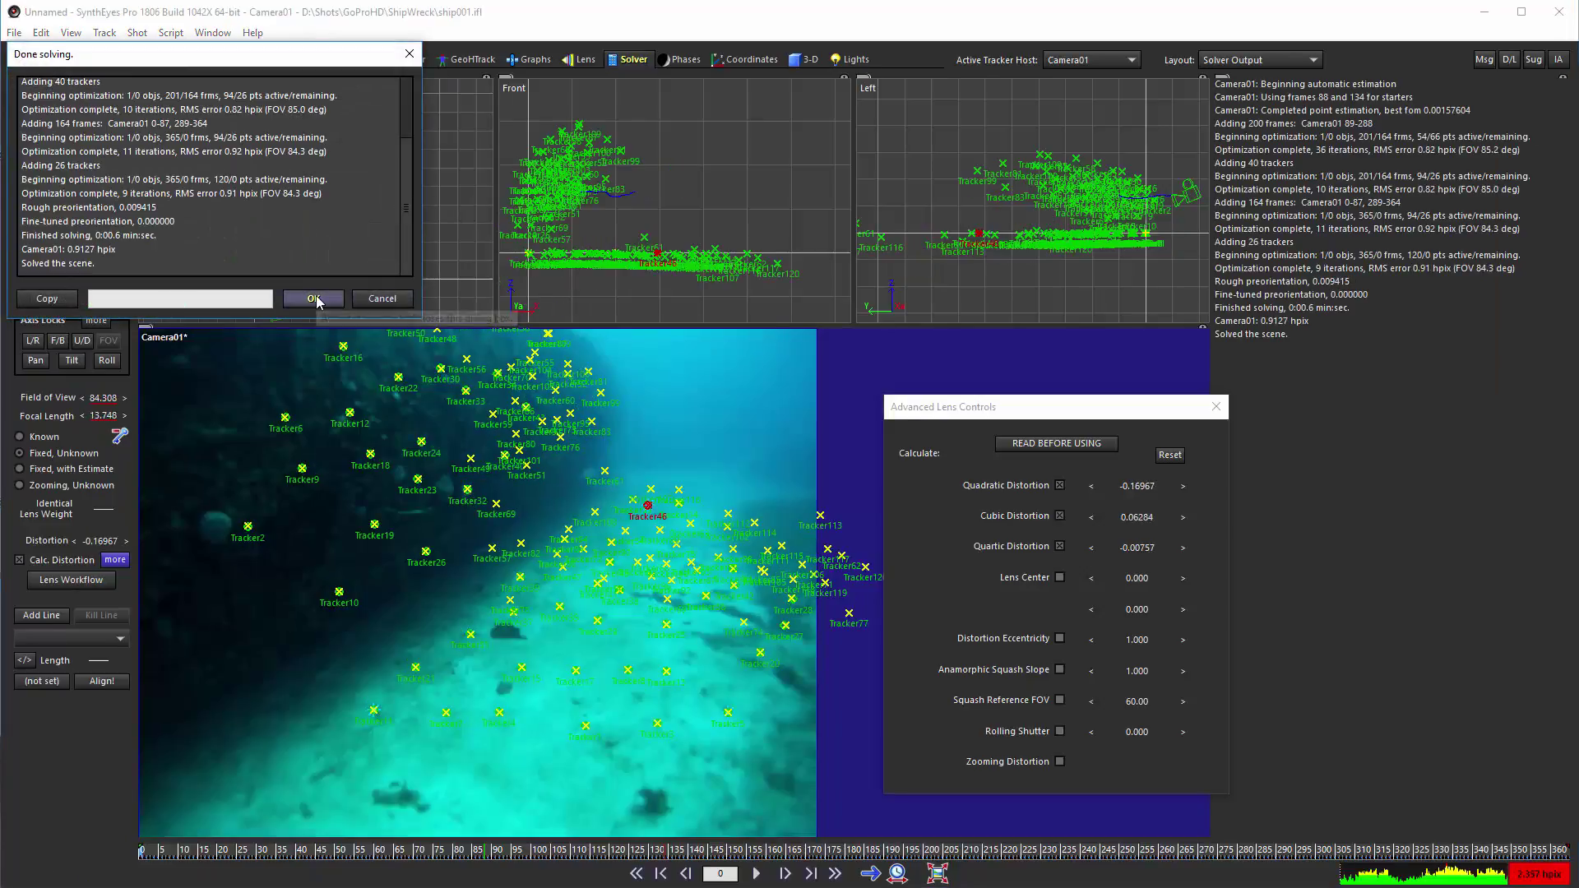
click(313, 298)
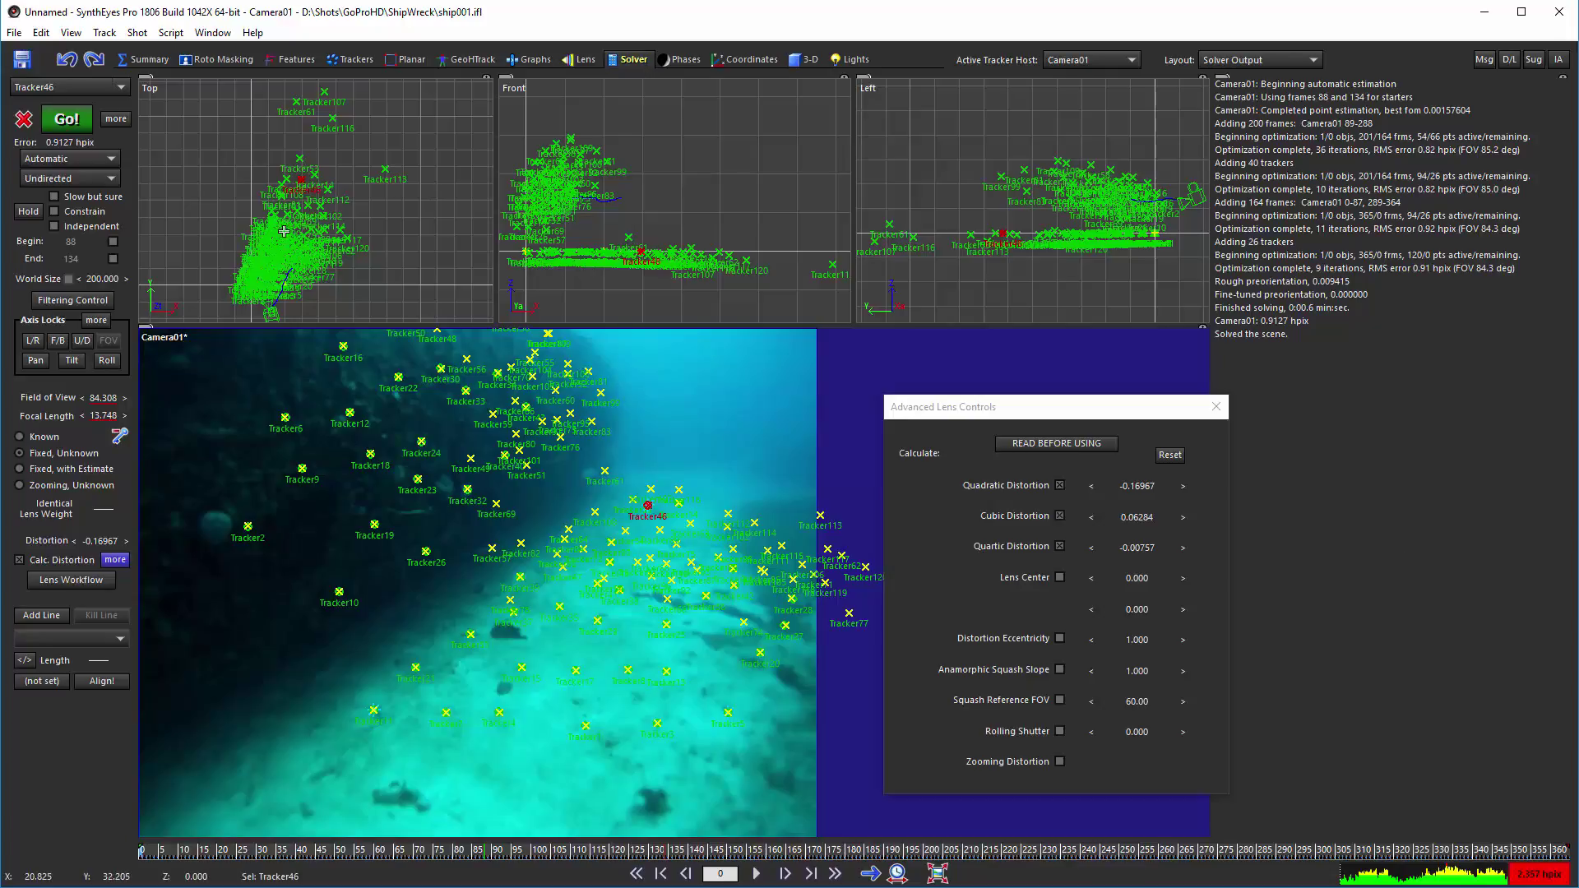
Step: Create a cylinder near the base of the wreck in the Front view, making it narrow and long
scroll(278, 233, up, 3)
scroll(588, 209, up, 1)
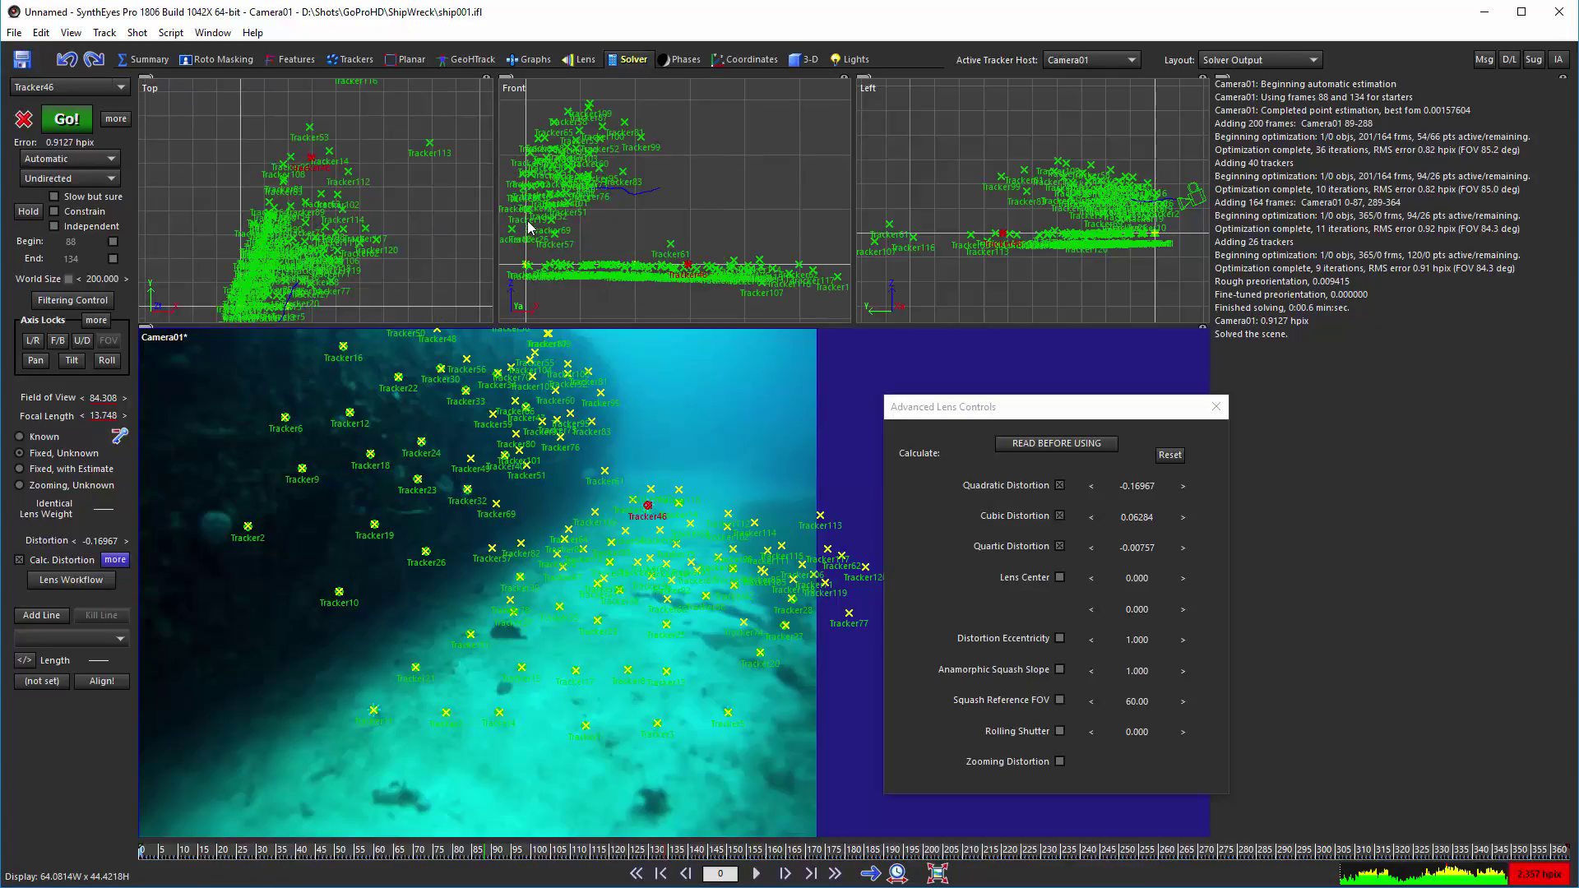
right_click(641, 204)
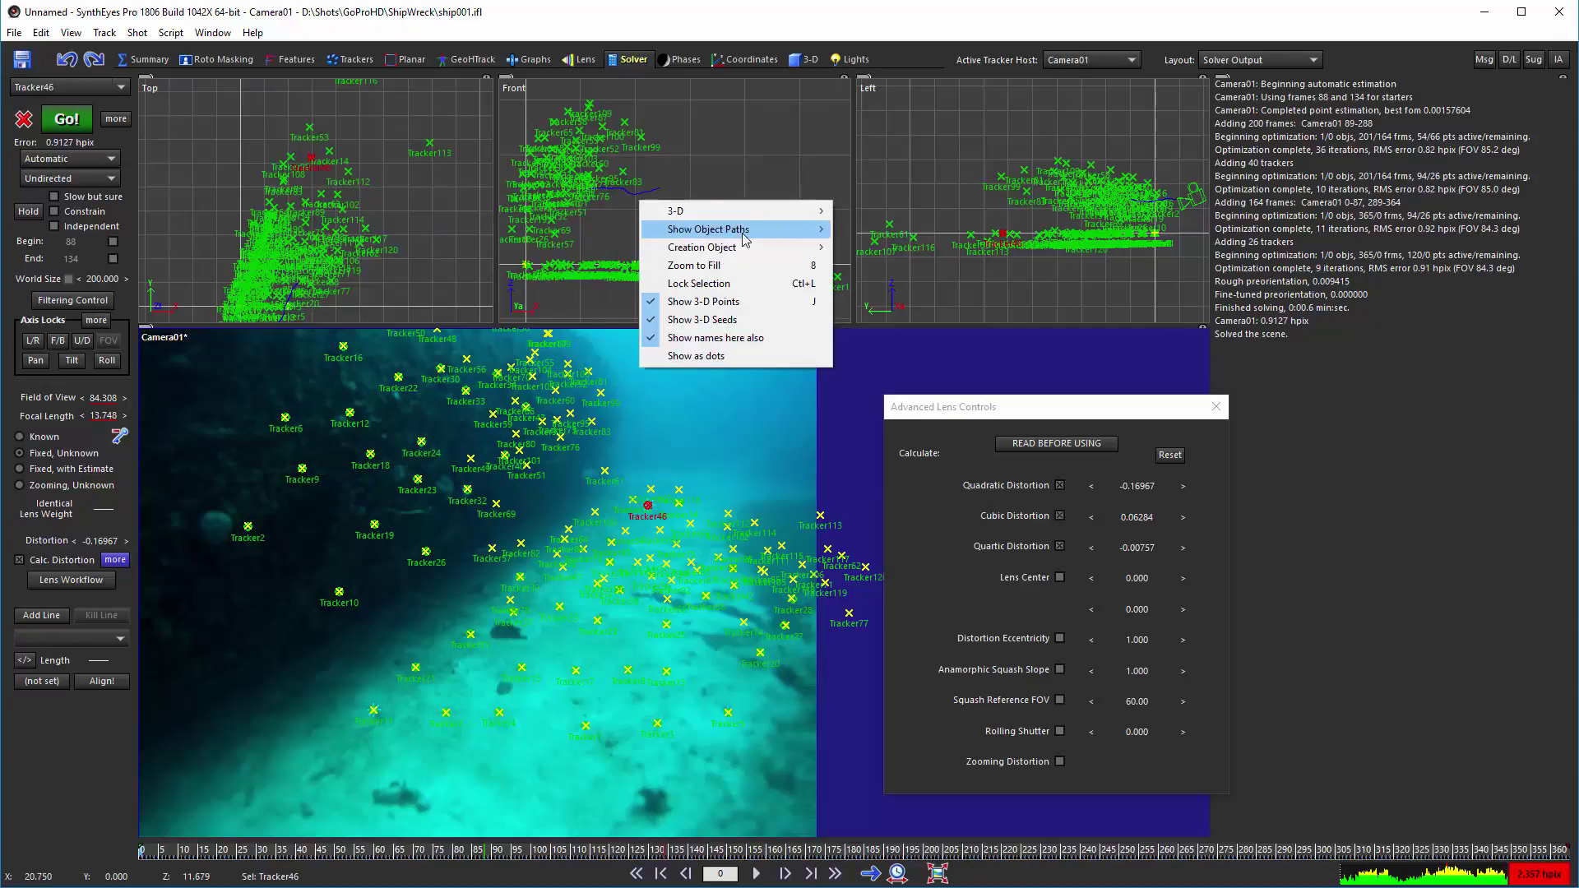
mouse_move(763, 230)
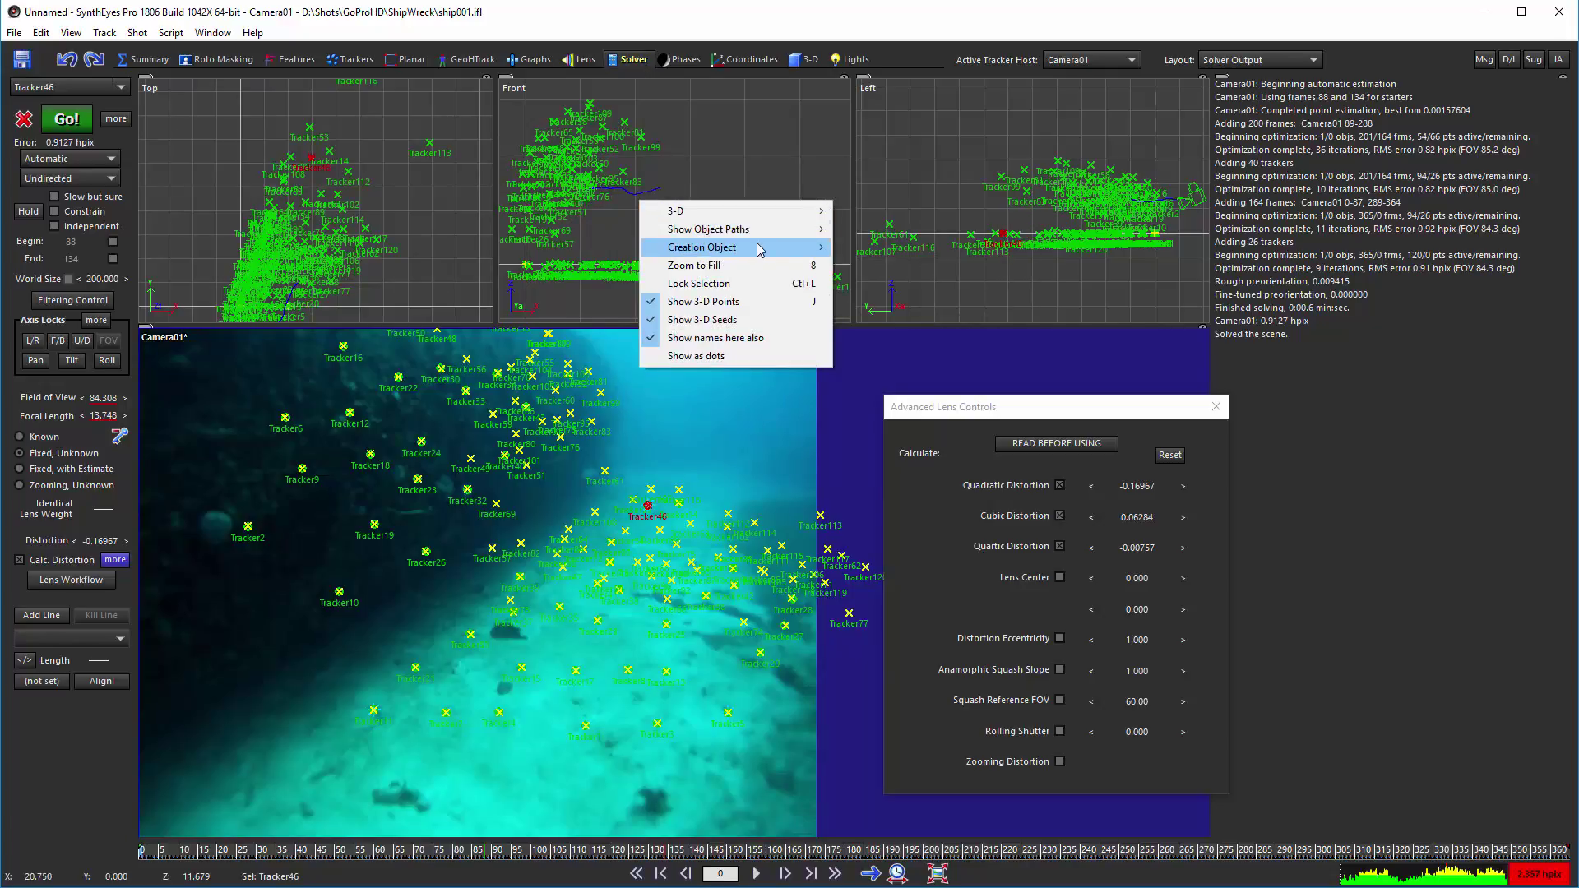
click(892, 327)
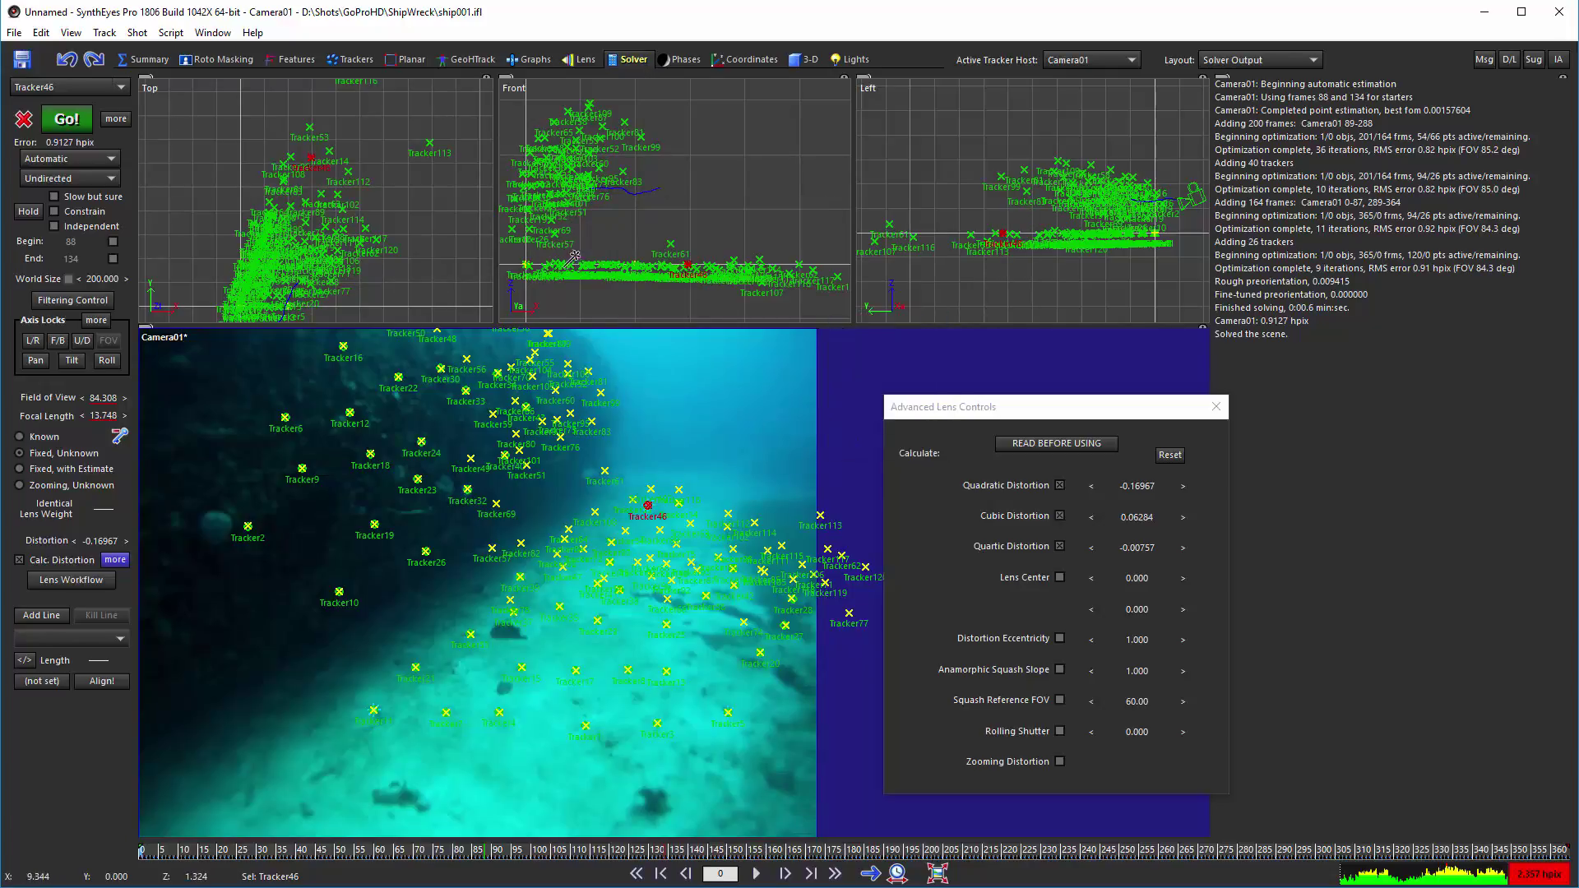
click(543, 255)
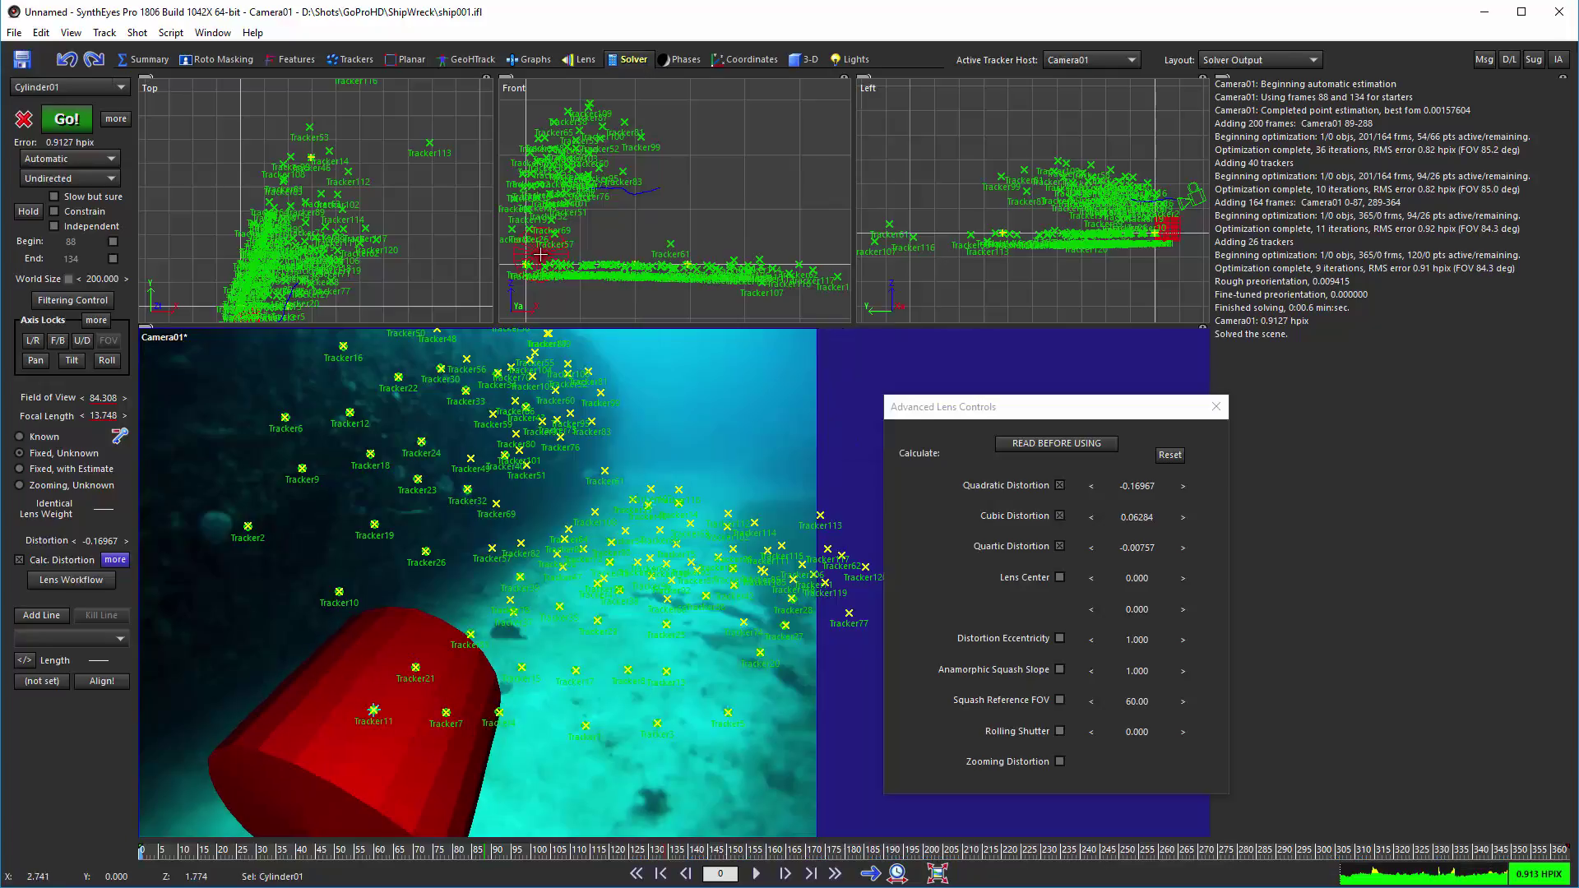
drag(539, 255, 546, 187)
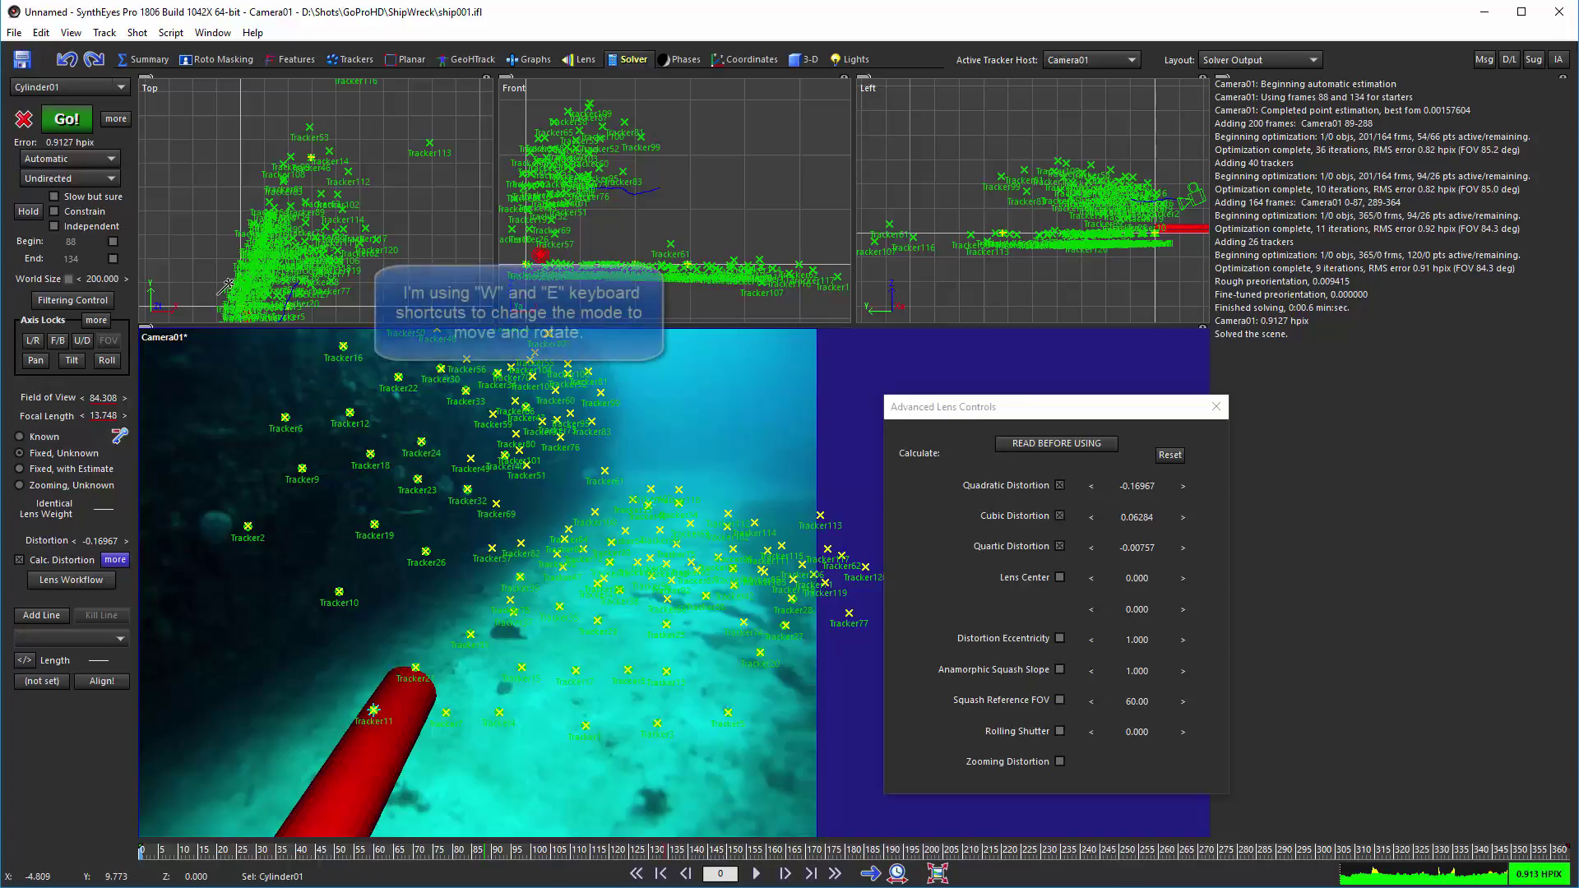
Step: Move and rotate the cylinder in the Top view to lie along the wreck's base, then scrub through the shot to check it sticks
middle_drag(272, 298, 322, 189)
scroll(318, 191, up, 3)
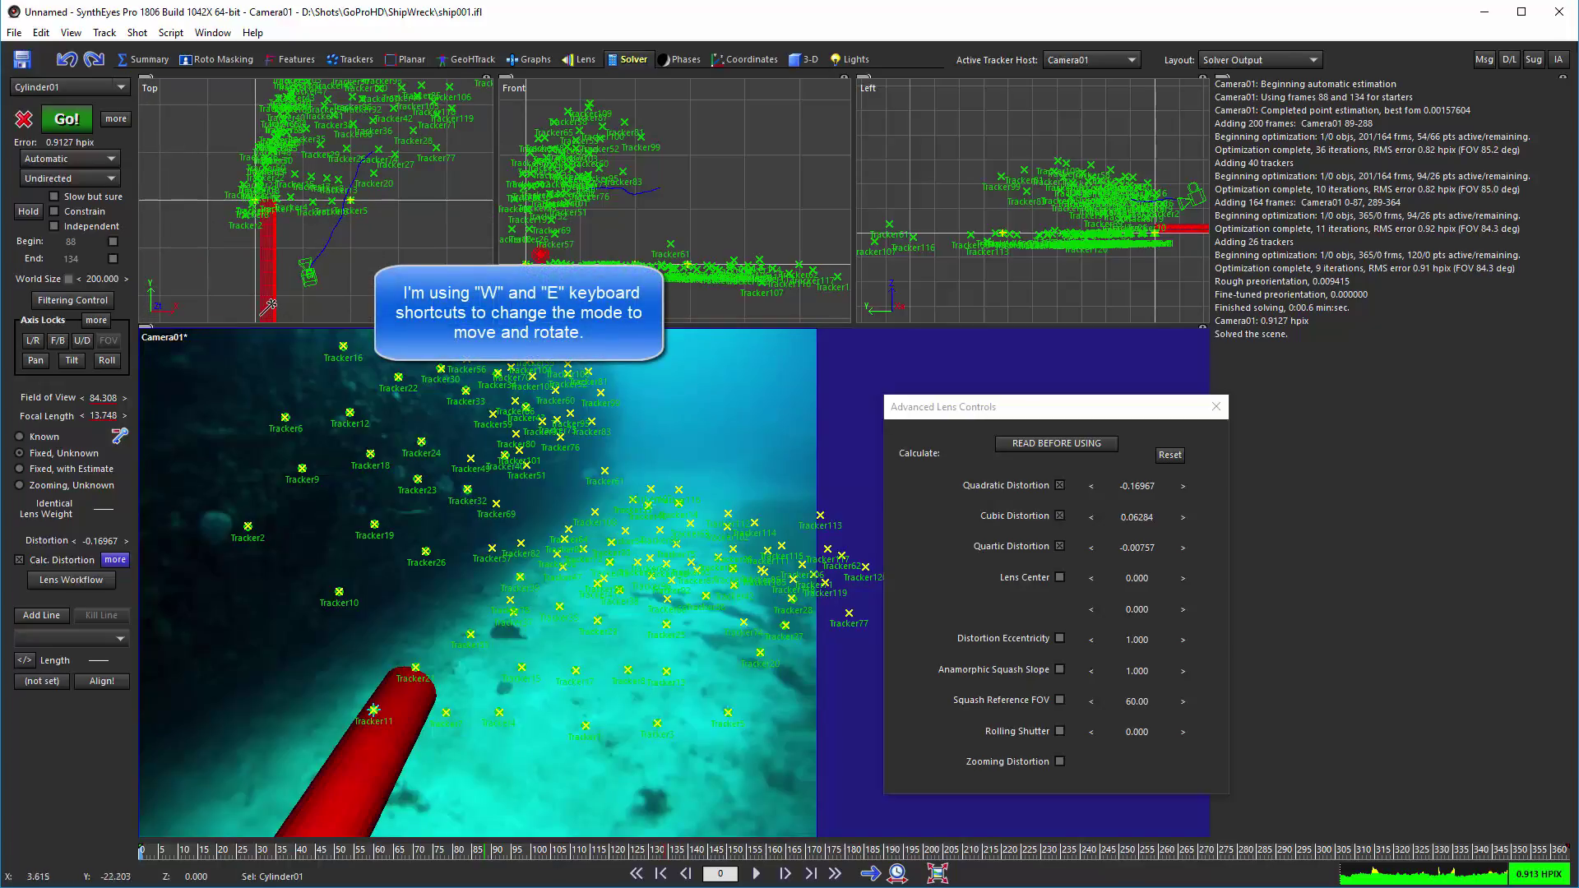
drag(270, 251, 260, 127)
key(e)
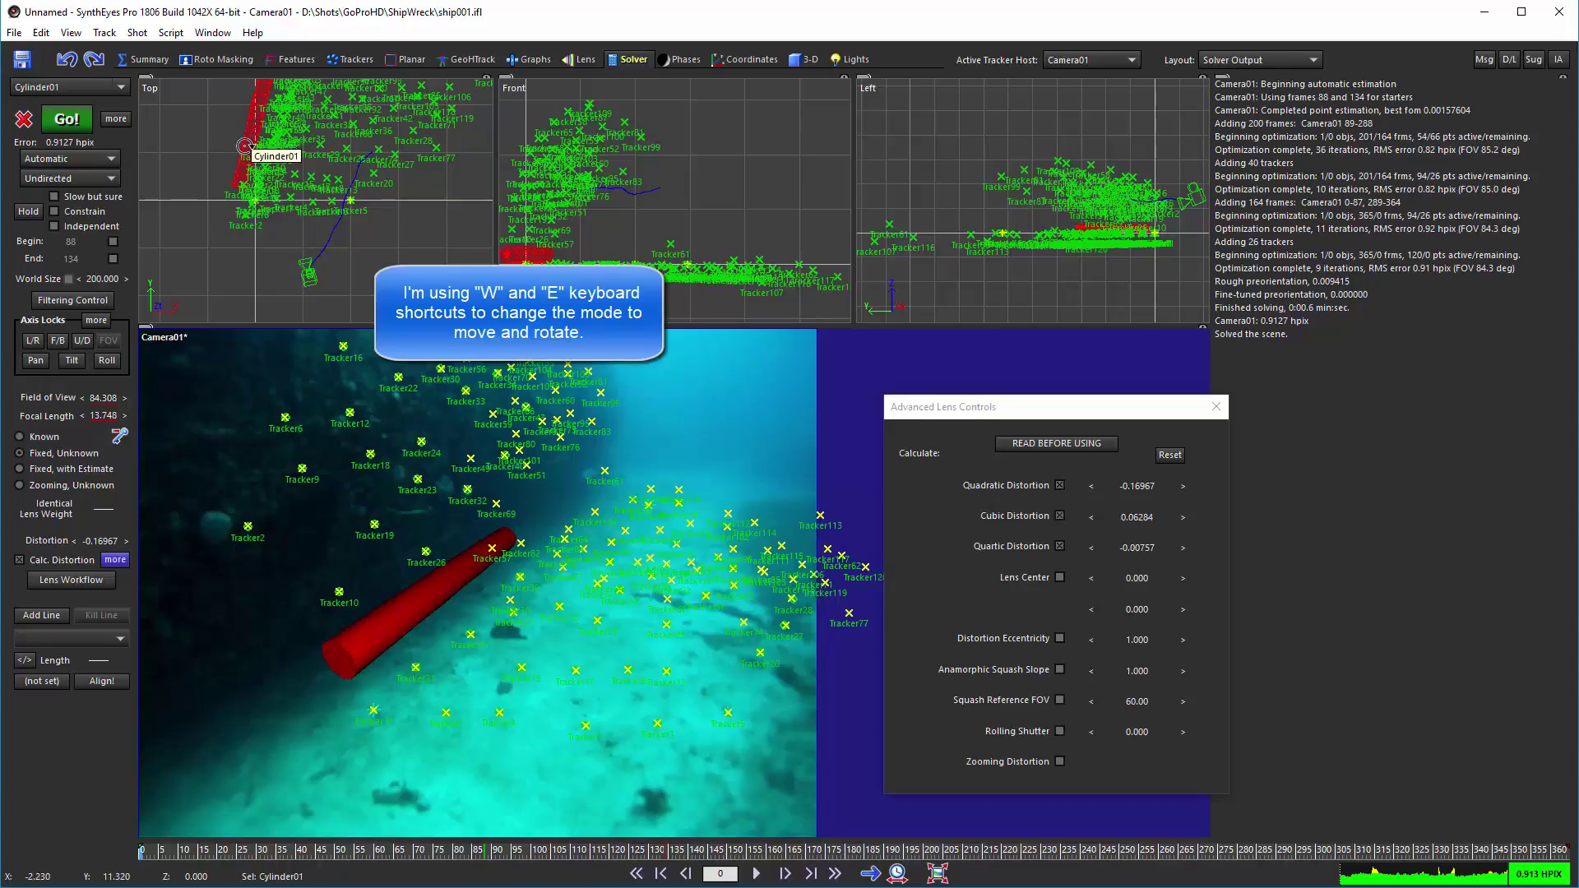
key(w)
drag(244, 147, 275, 152)
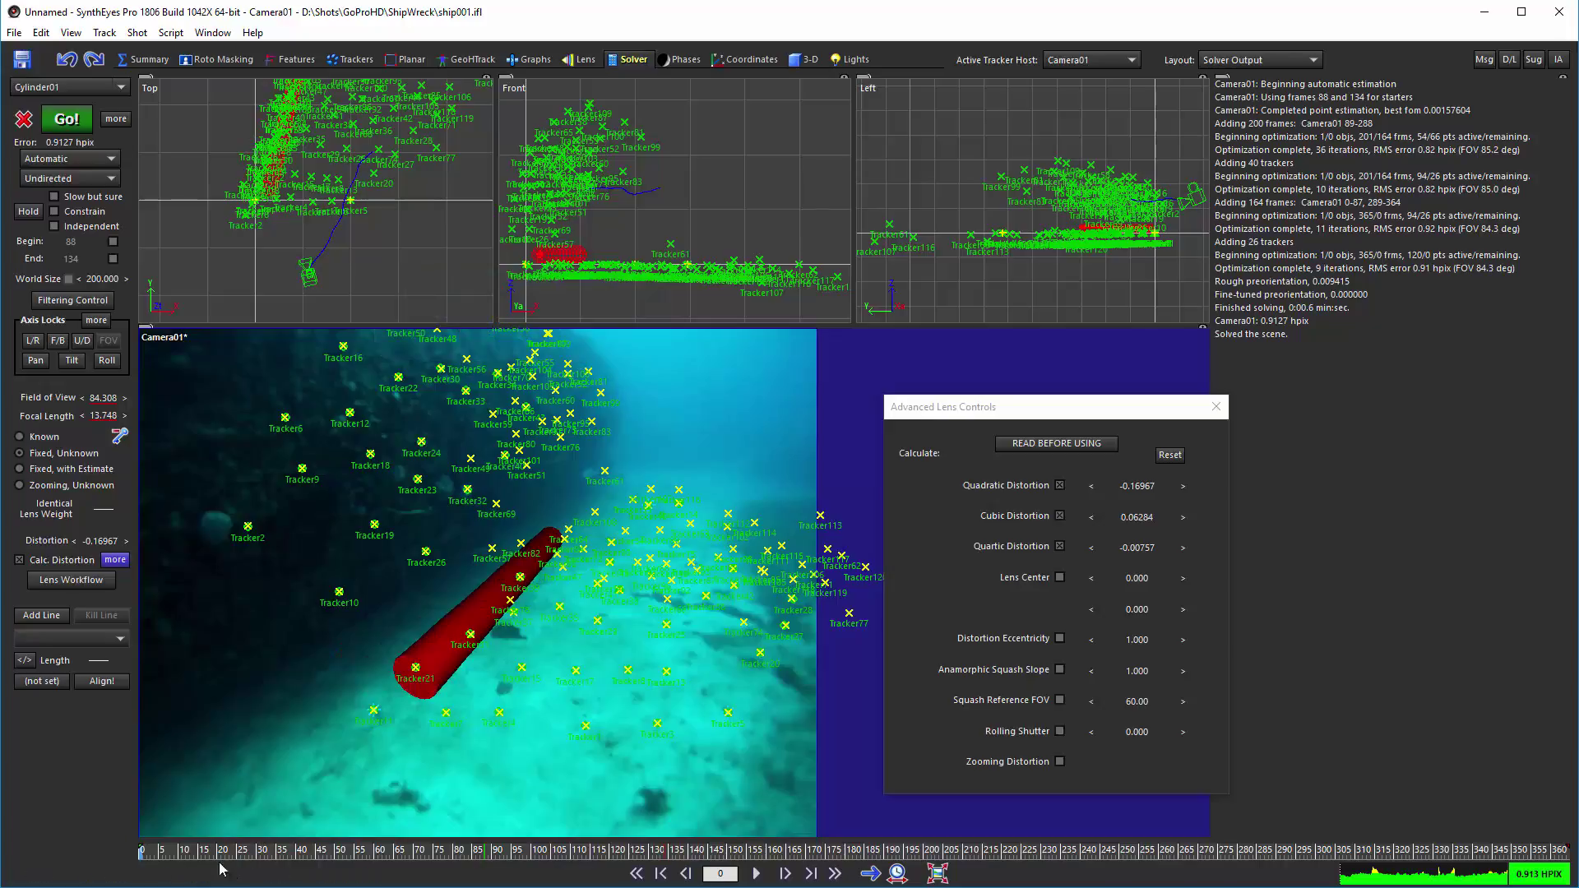
drag(200, 851, 1216, 852)
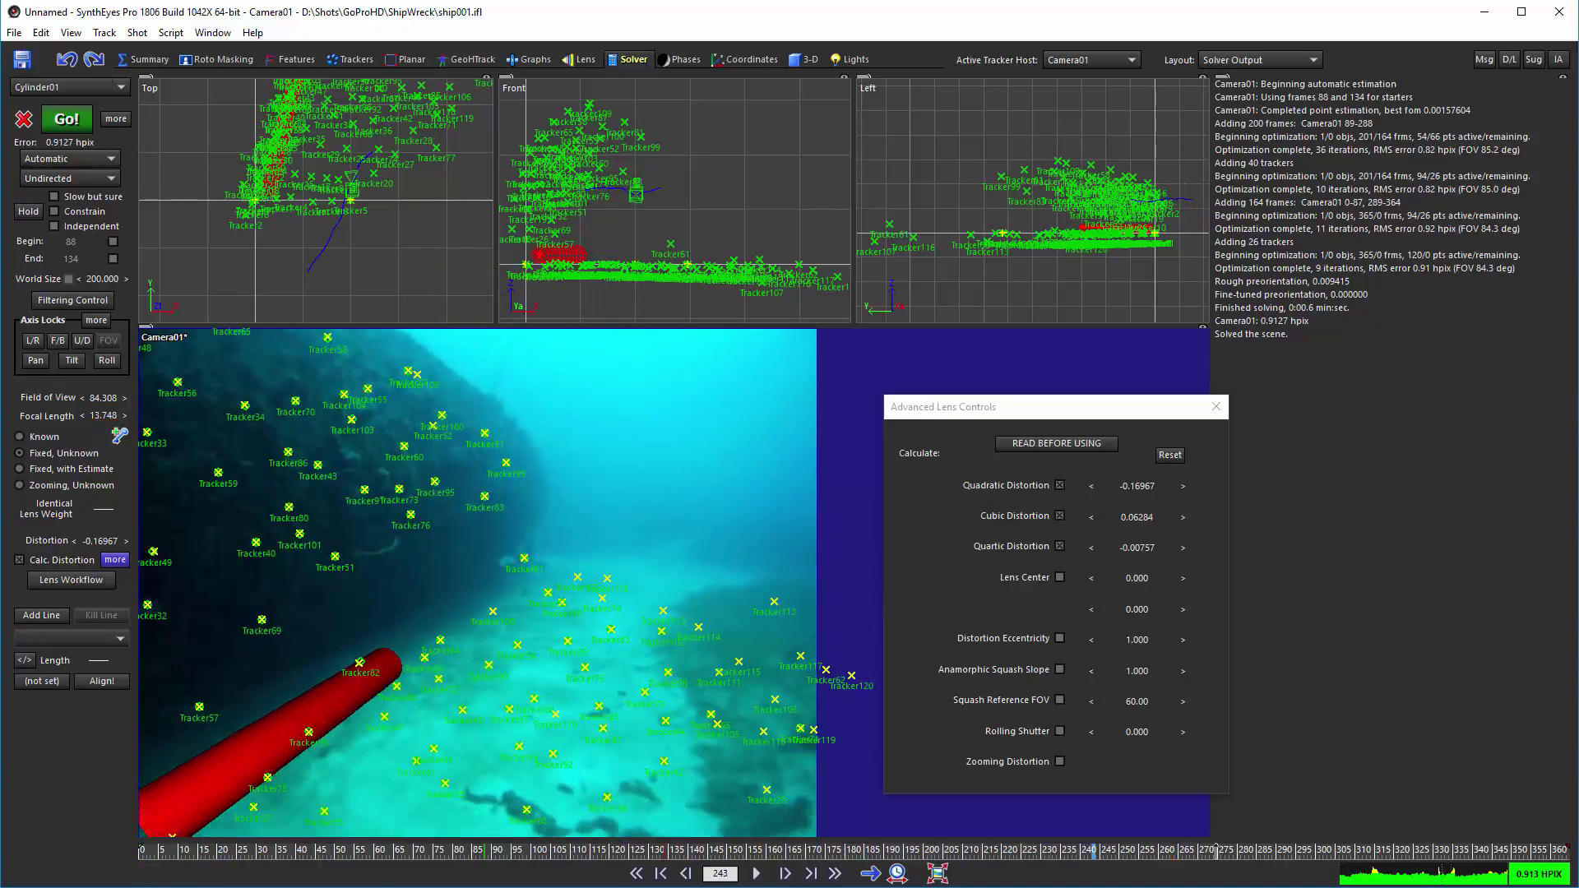
drag(1095, 853, 213, 857)
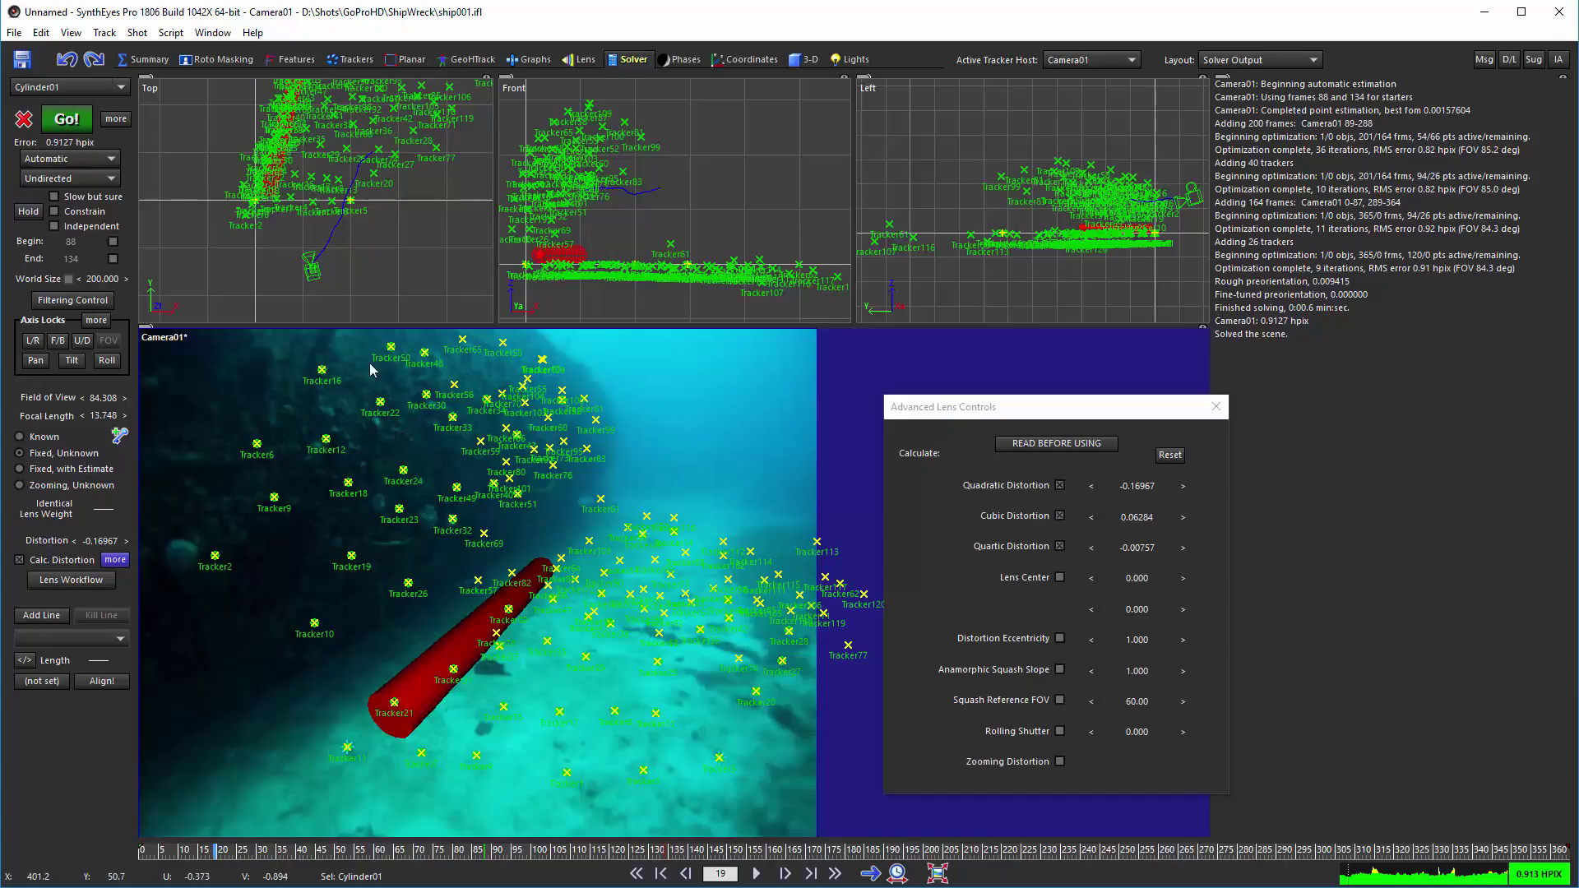
Step: Turn Tracker50, Tracker23, Tracker15, Tracker102 and Tracker3 into zero-weighted trackers (ZWT)
mouse_move(388, 346)
click(390, 348)
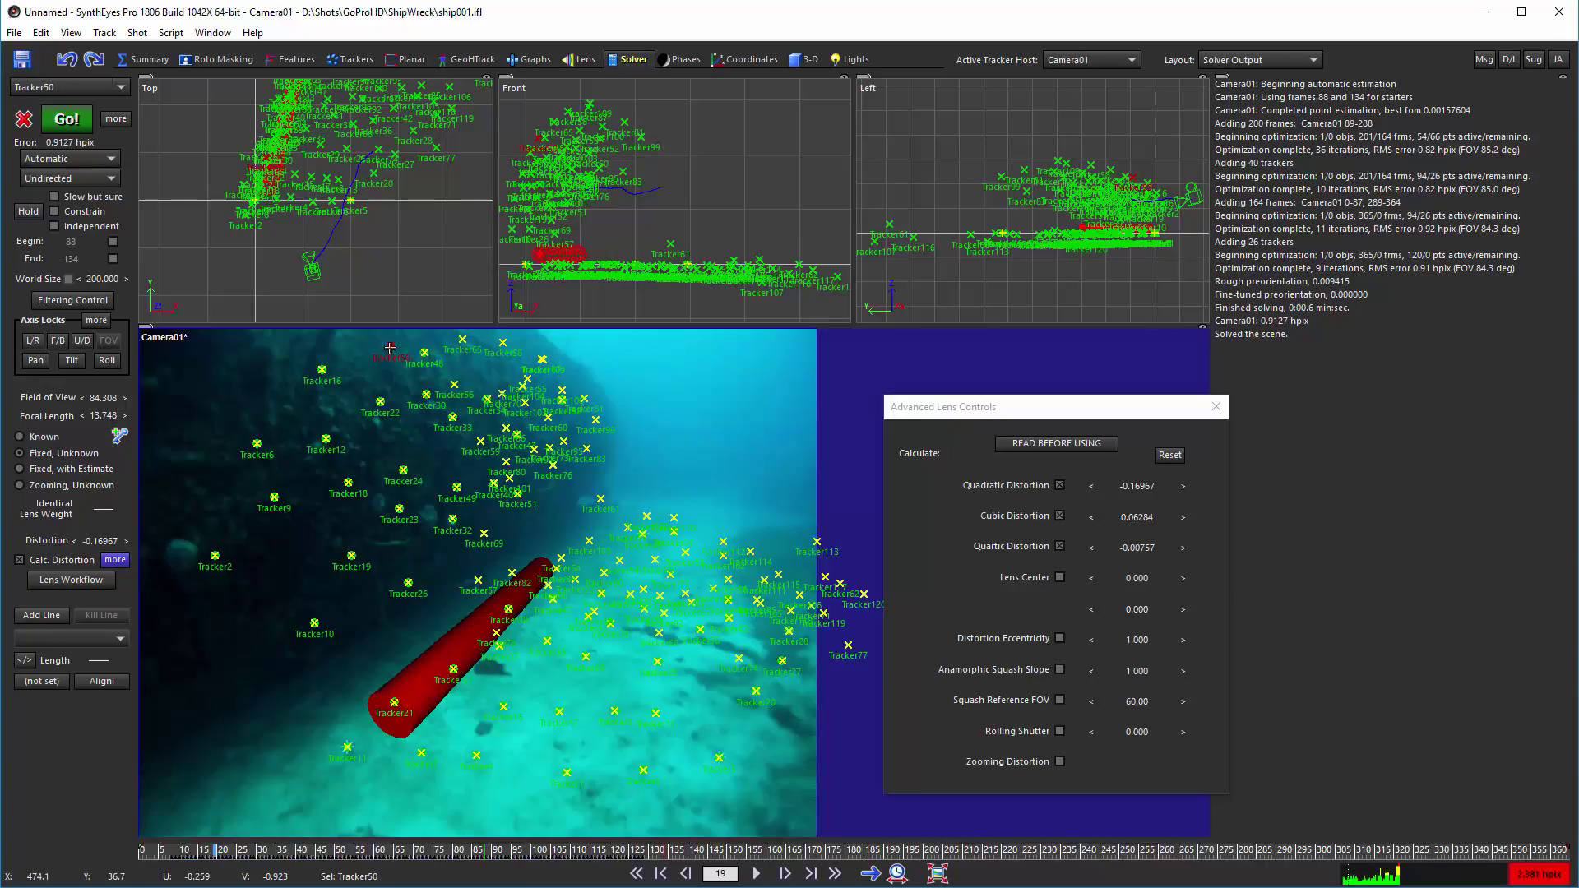
mouse_move(397, 507)
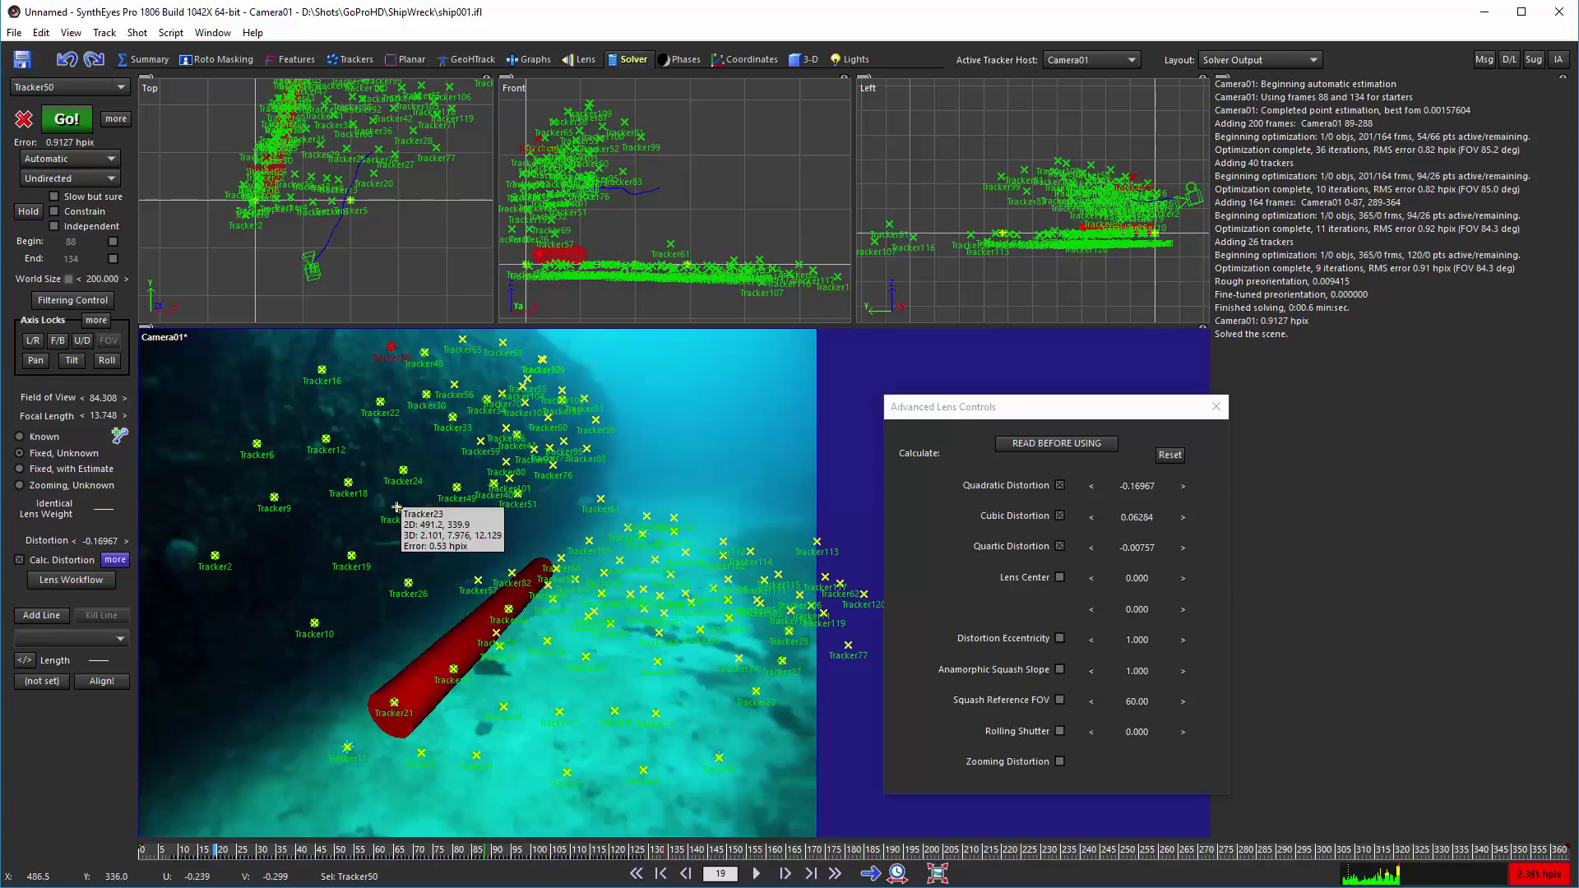
click(398, 508)
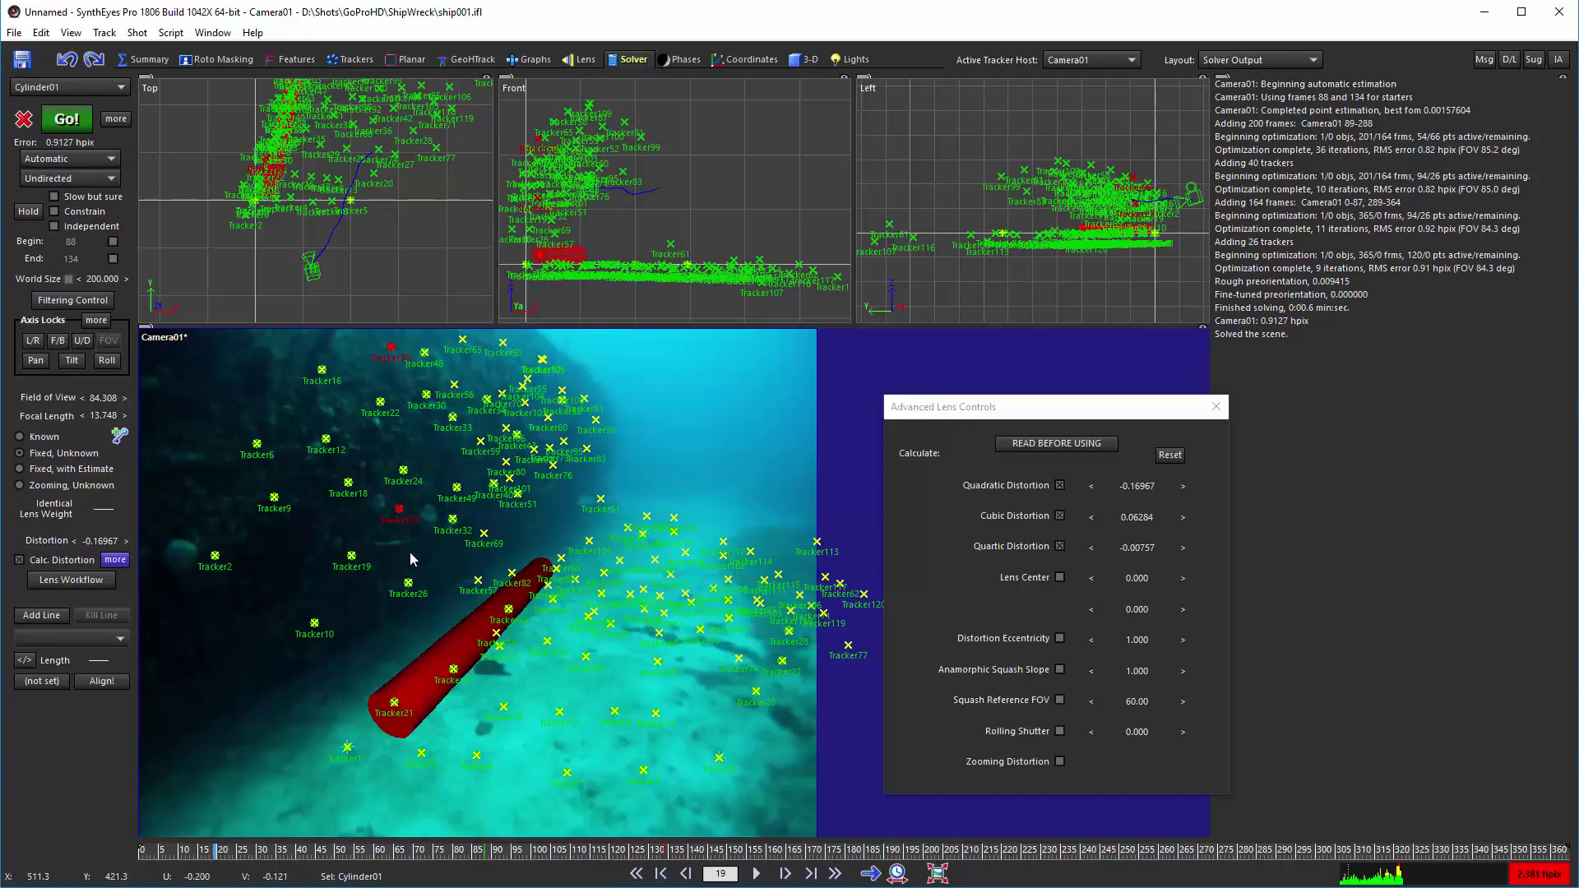
click(502, 704)
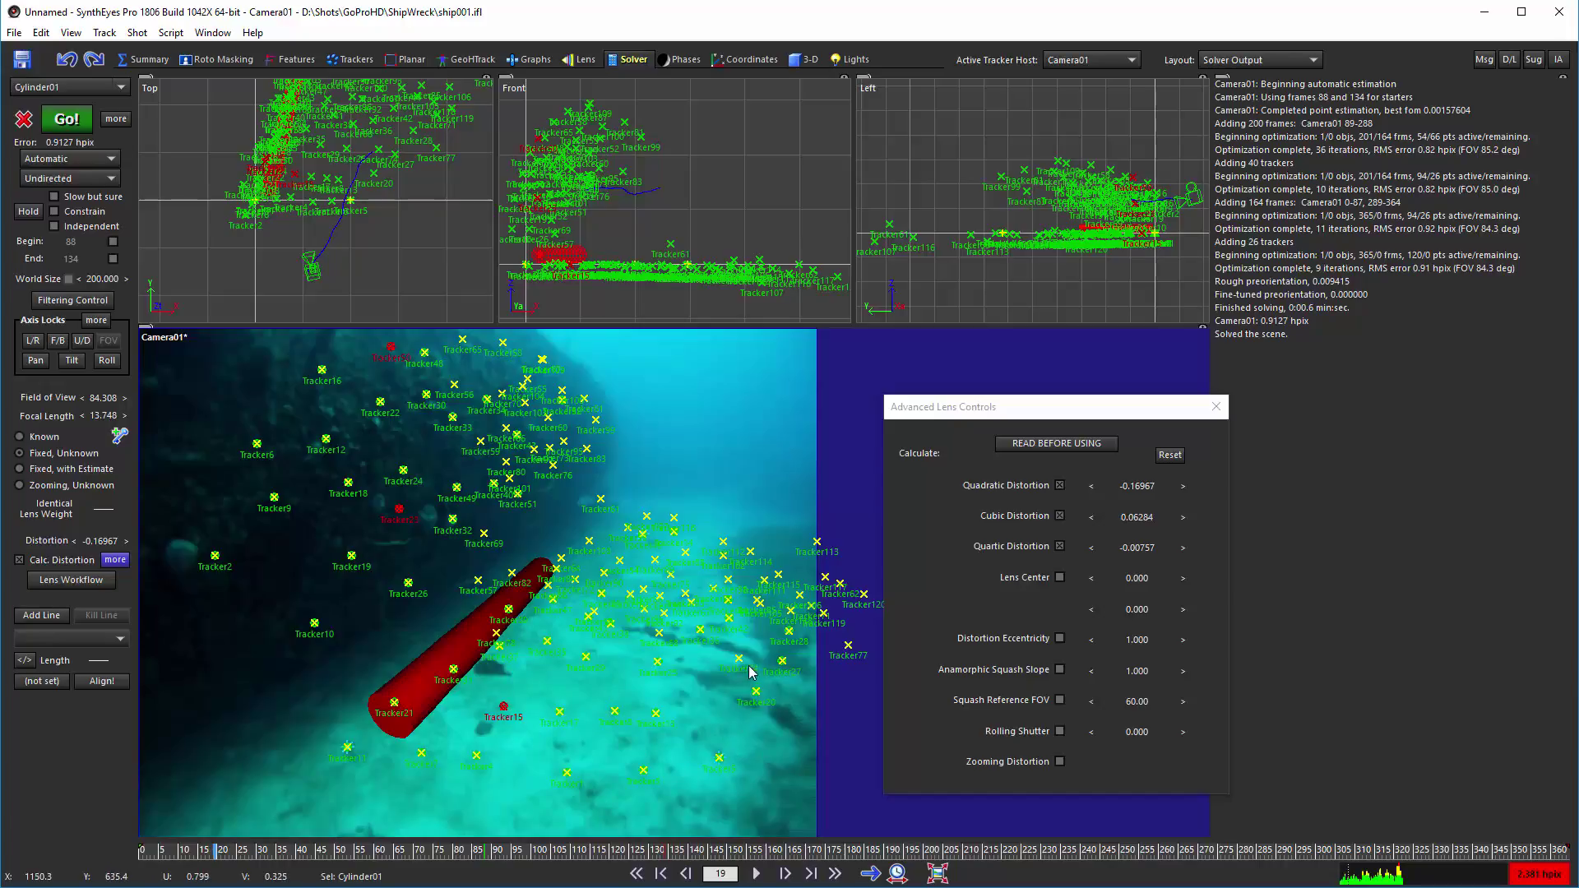
mouse_move(737, 671)
mouse_move(730, 580)
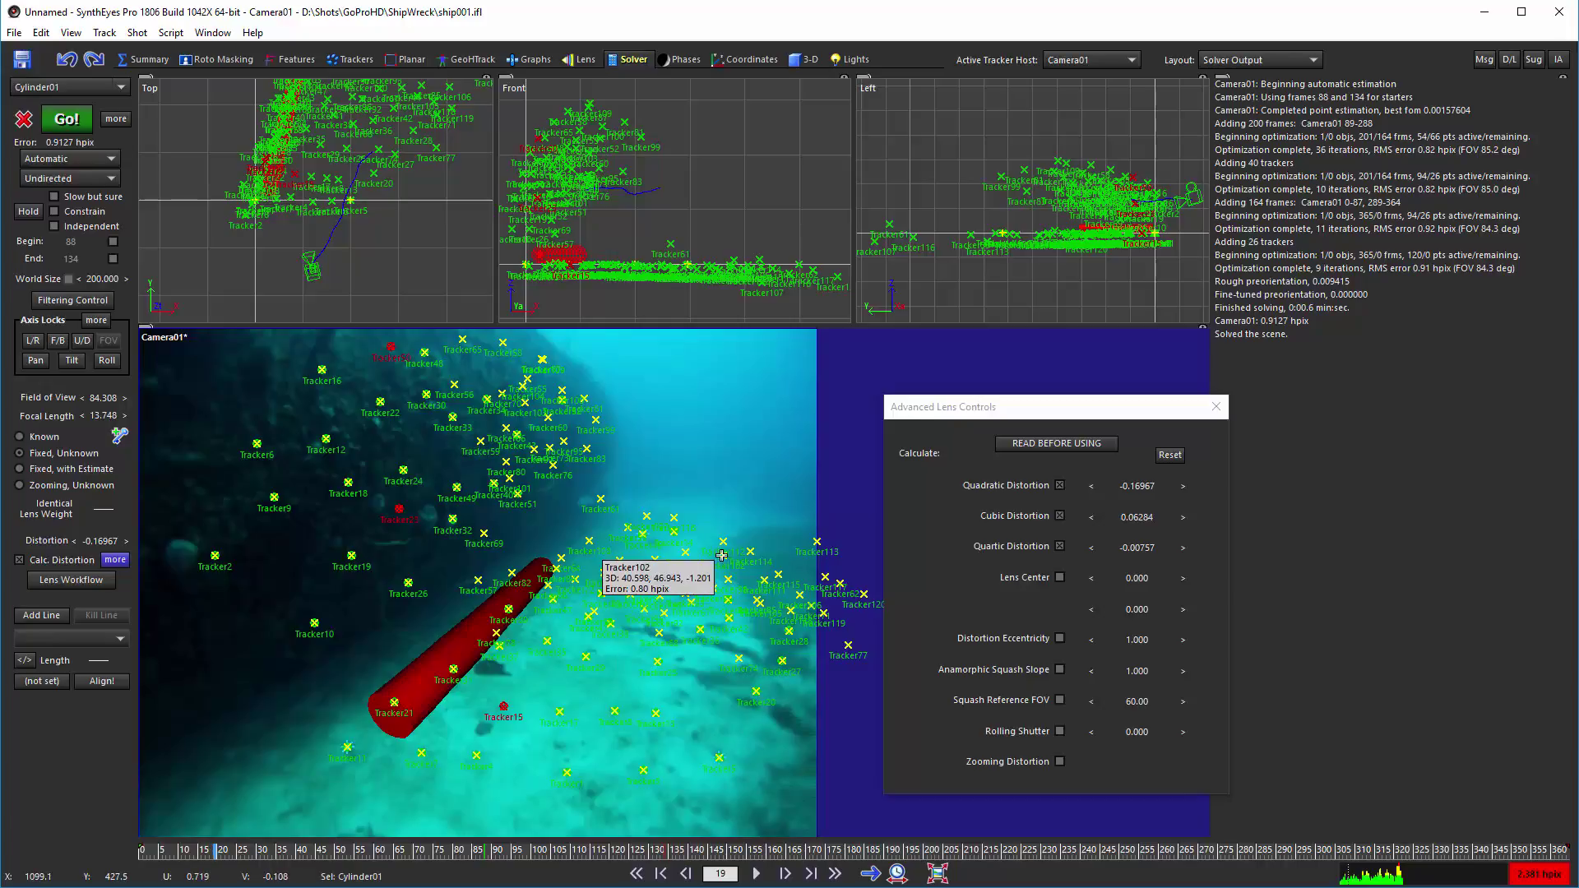
click(722, 556)
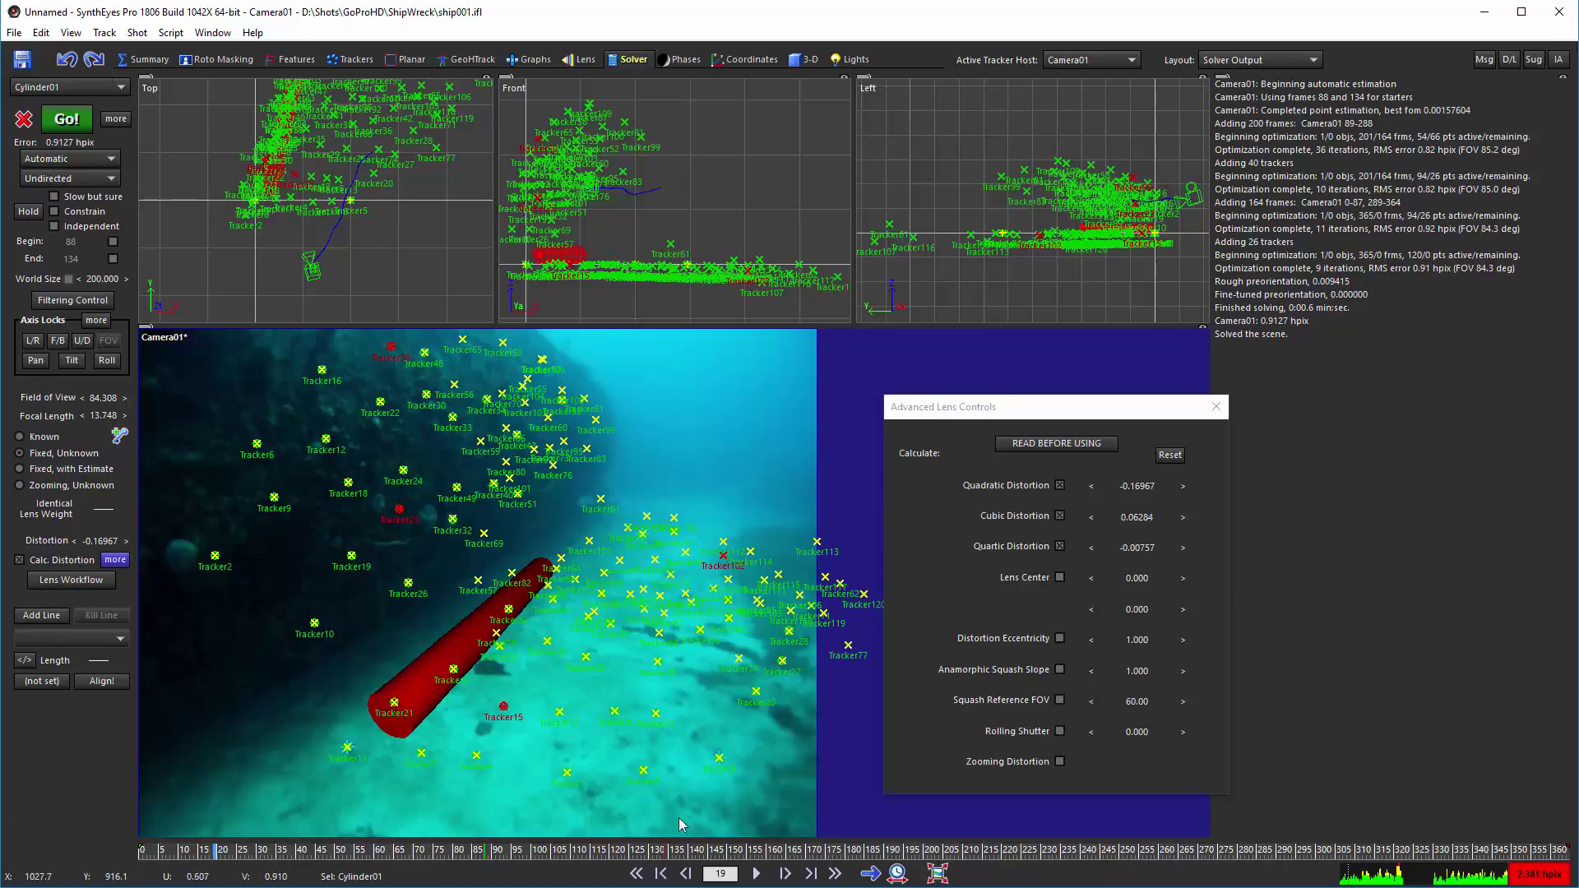
click(643, 773)
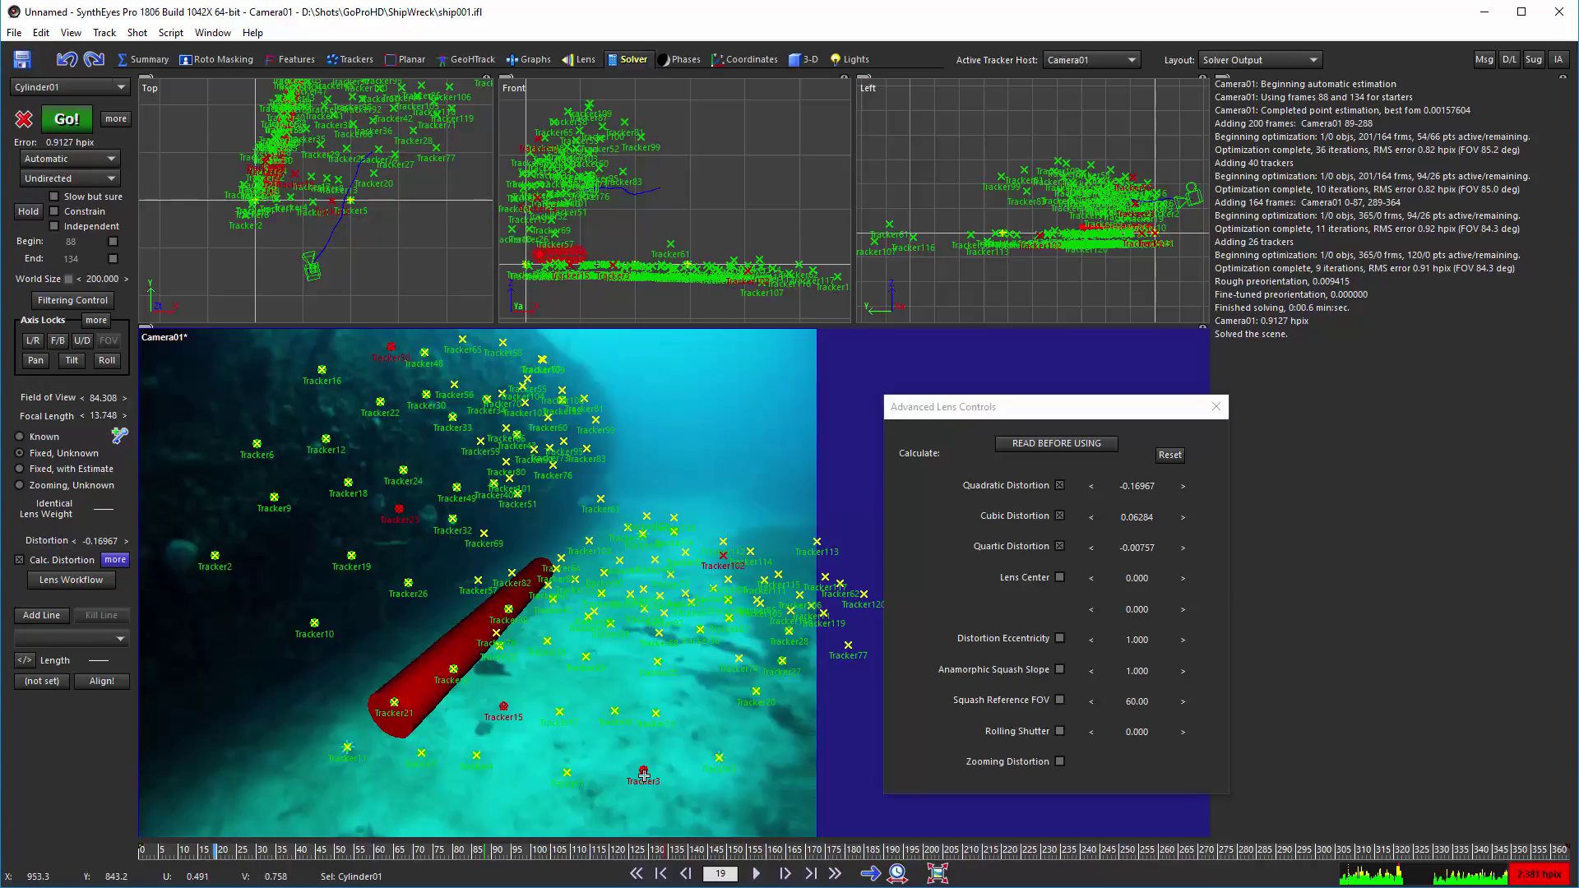
click(354, 60)
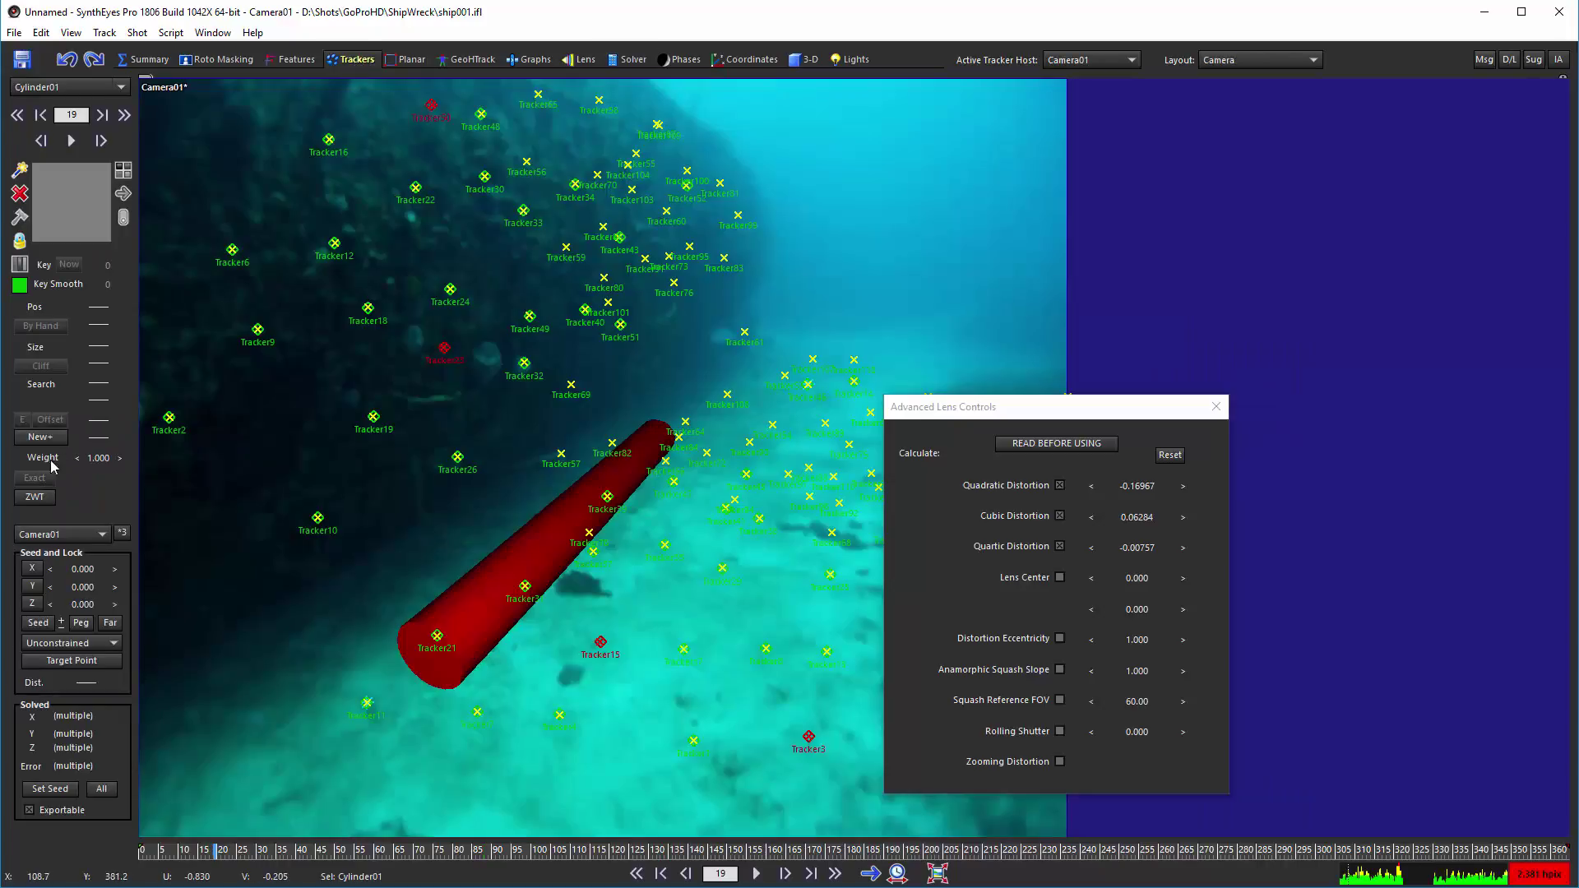
click(41, 498)
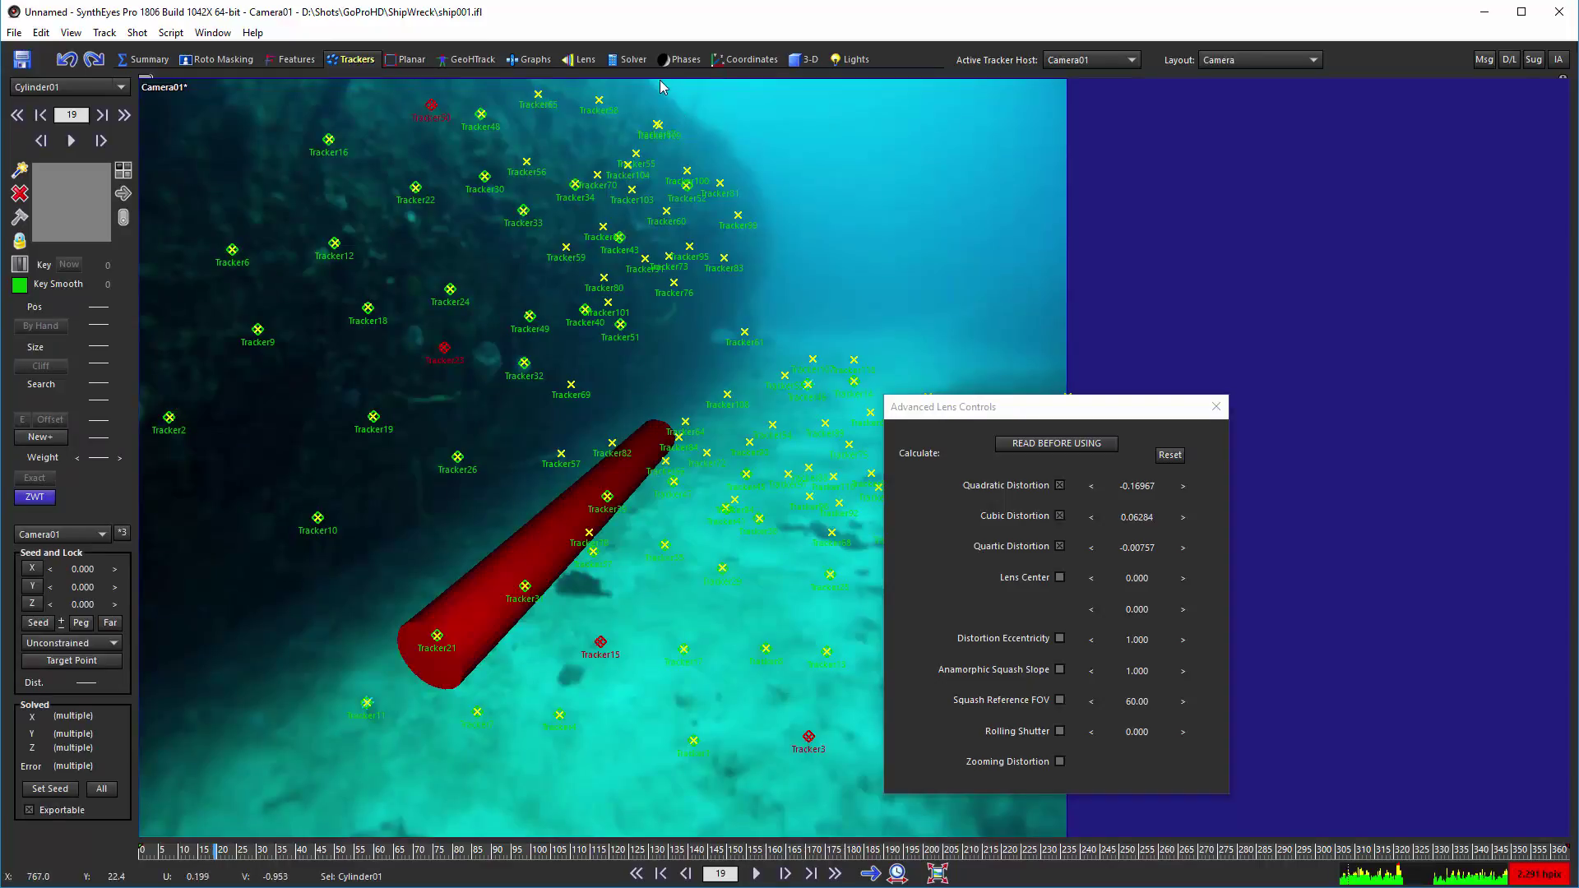
Step: Disable quadratic, cubic and quartic distortion calculation, reset all three values to zero, and solve the scene without distortion
click(631, 60)
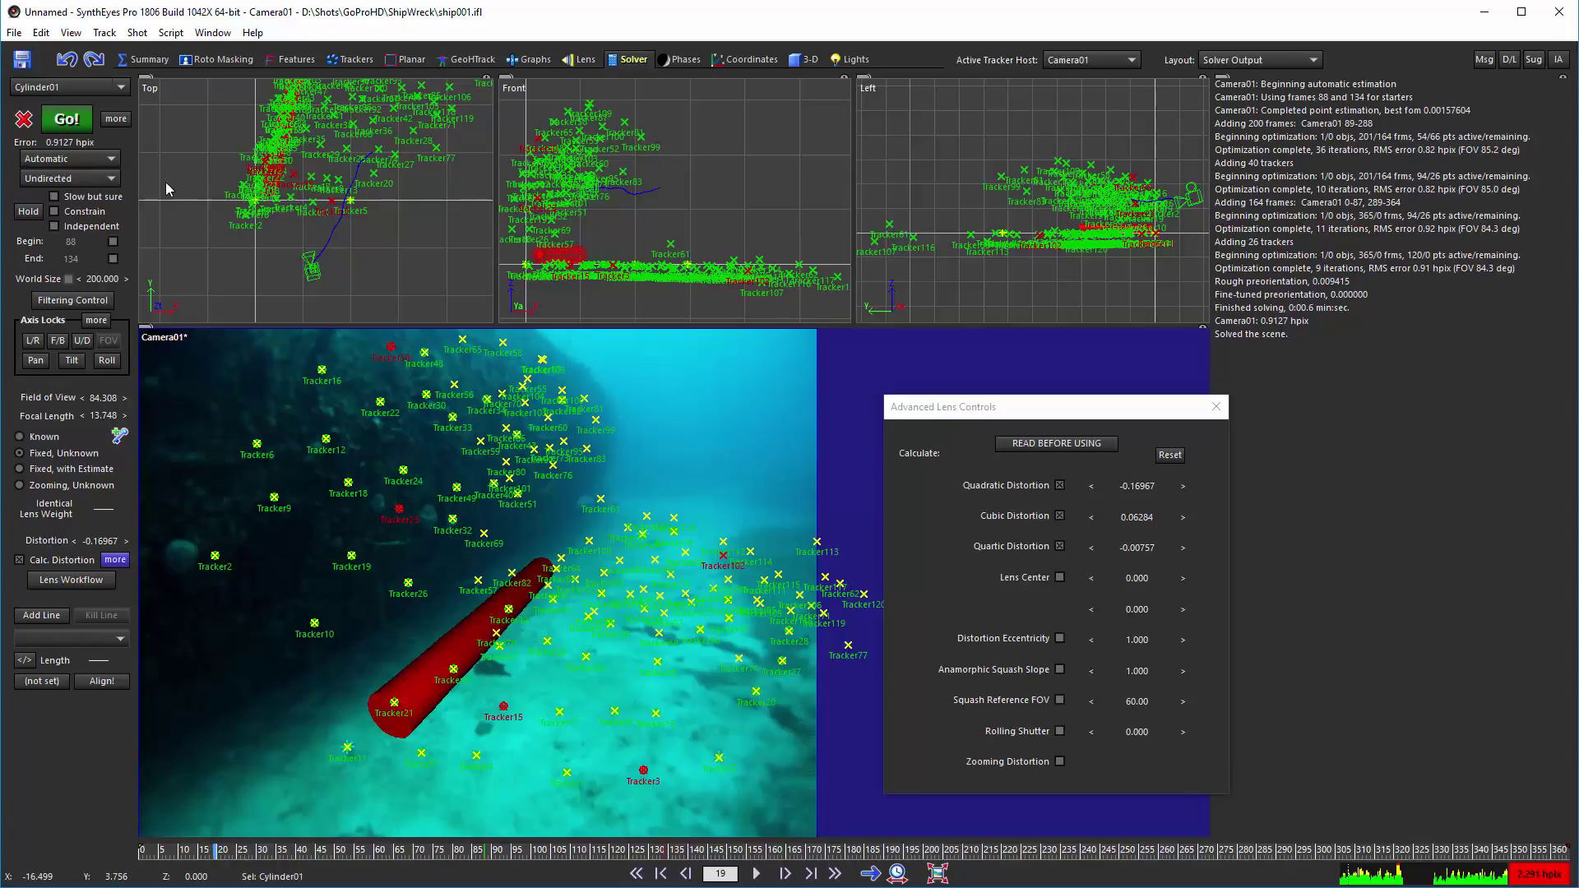
click(1060, 485)
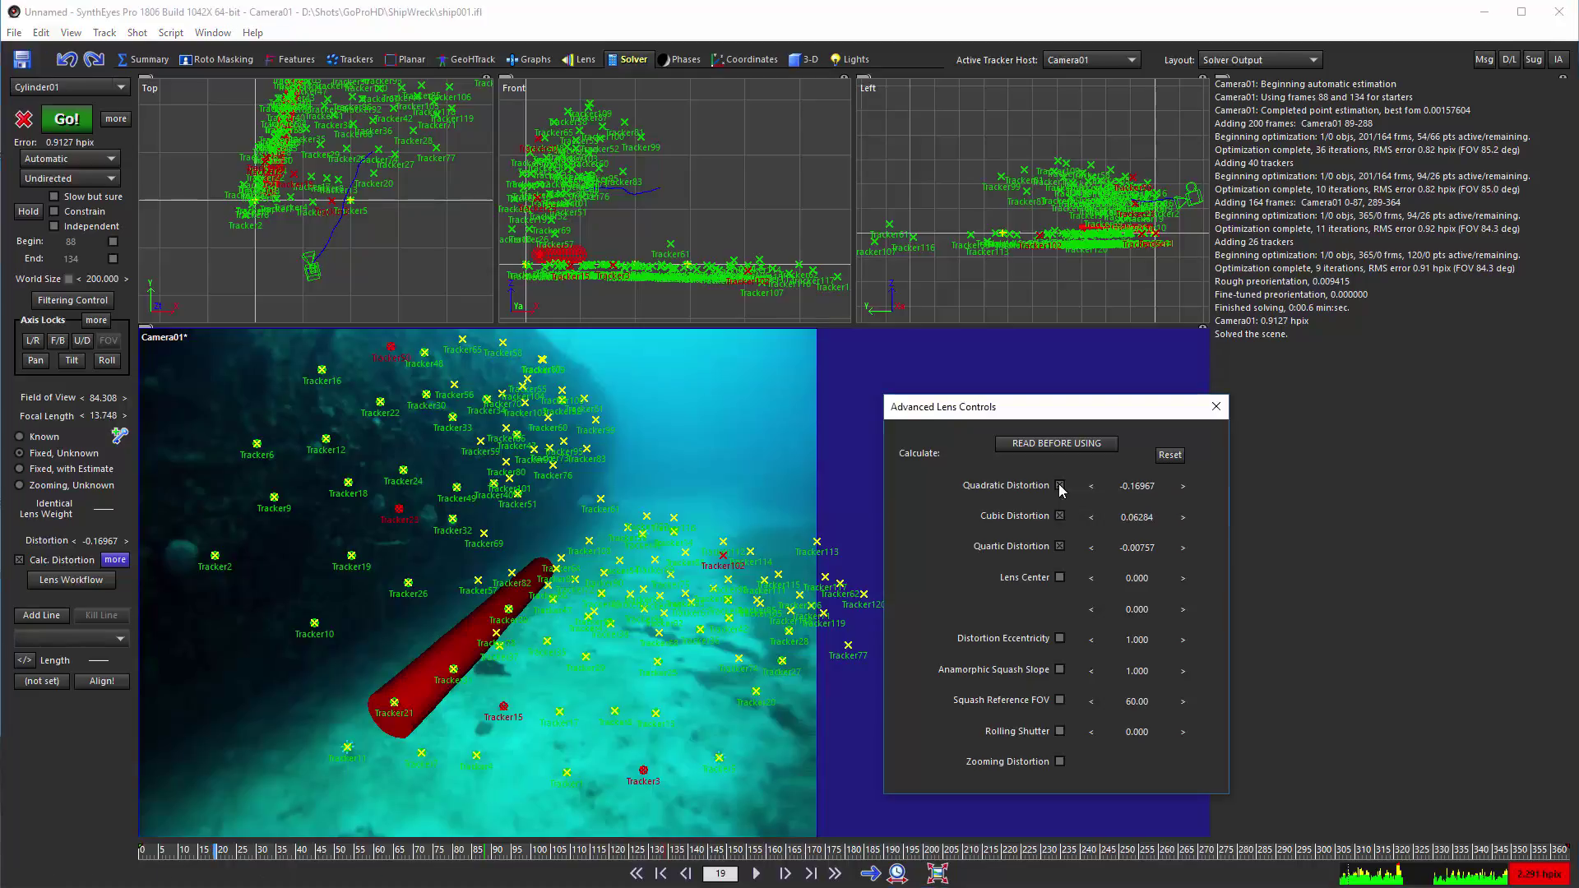
click(1057, 546)
right_click(1124, 484)
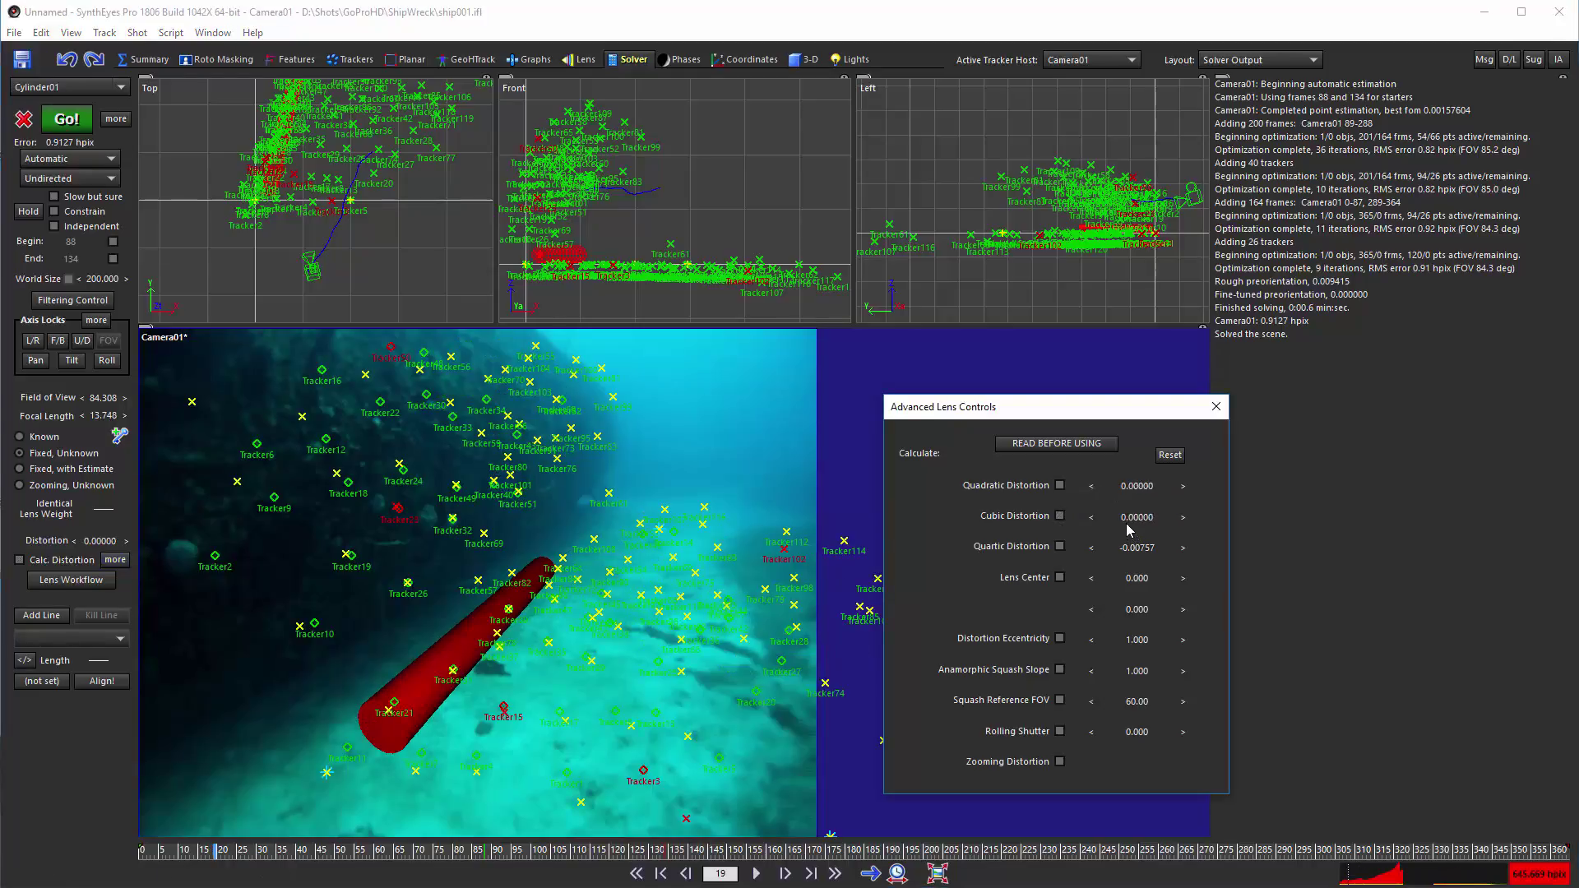
right_click(1135, 547)
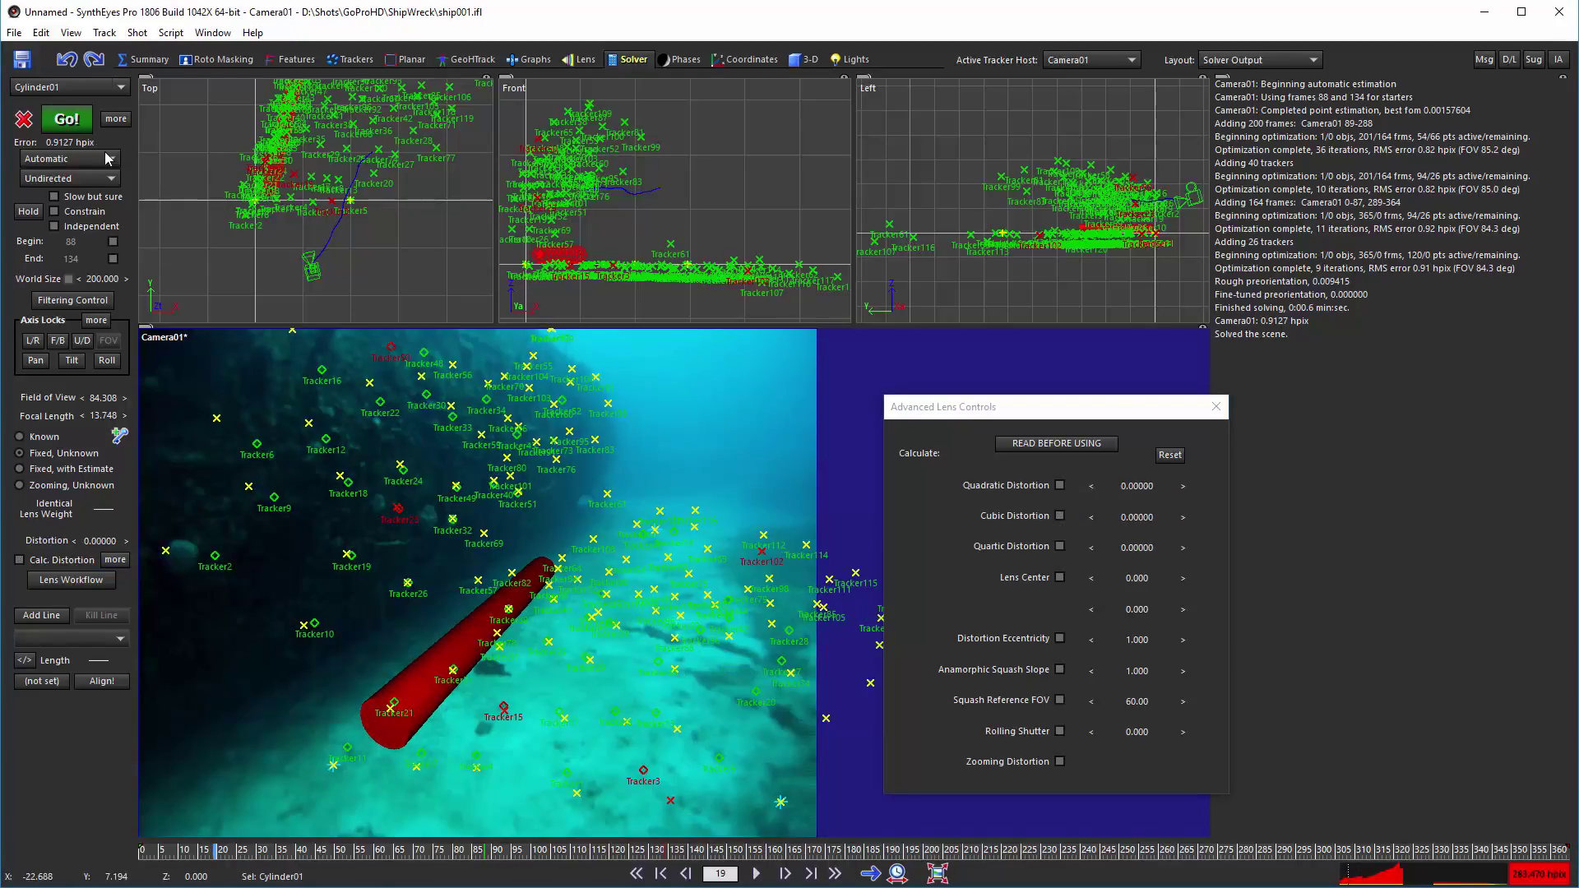
click(66, 120)
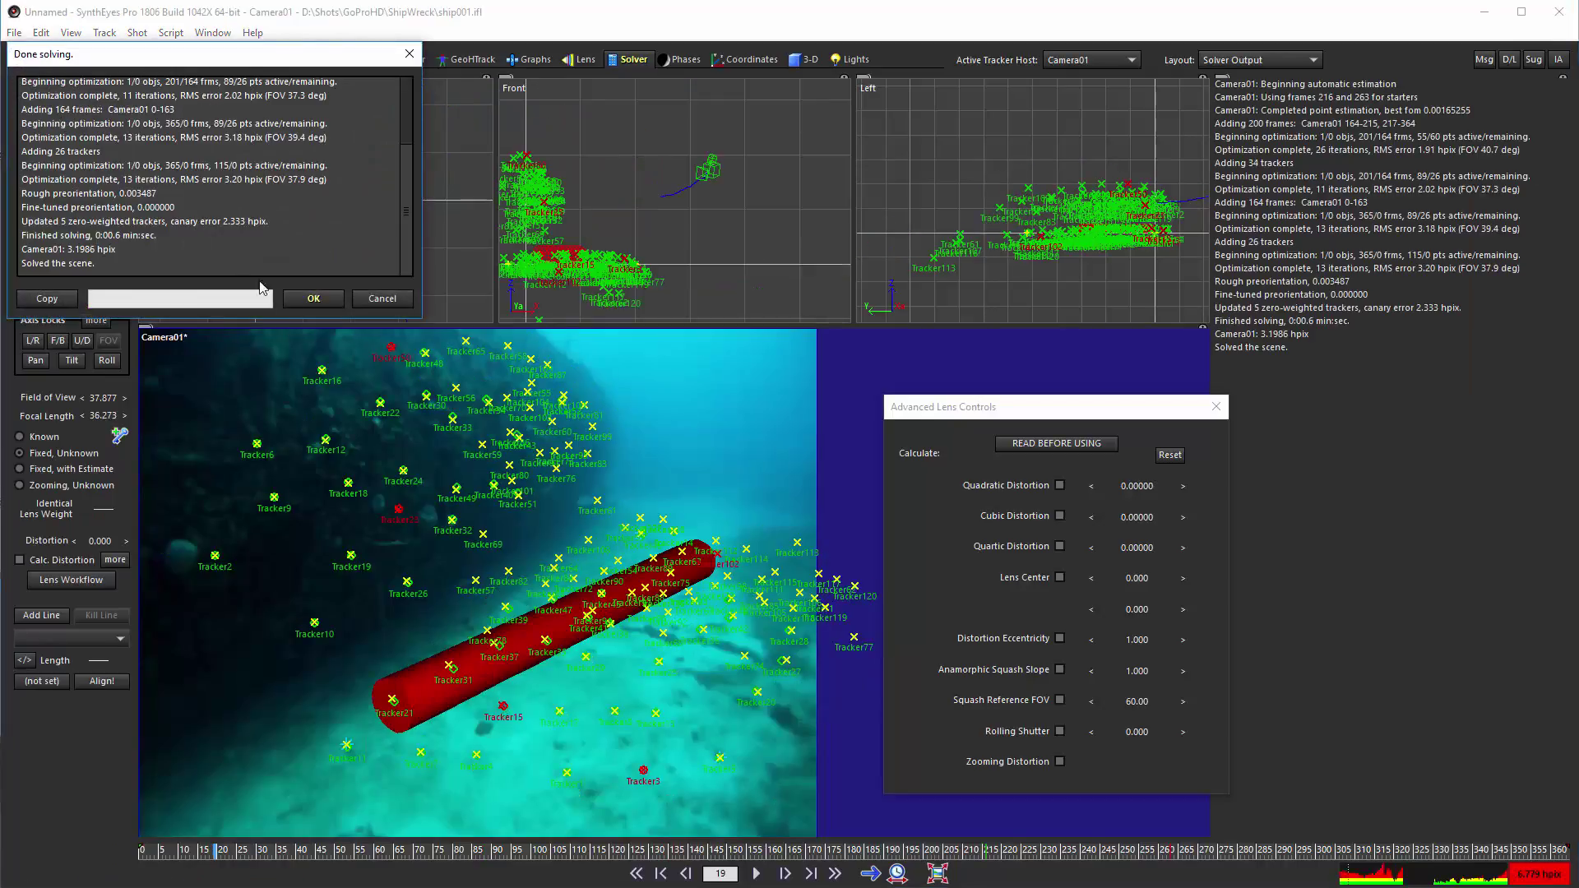
click(314, 299)
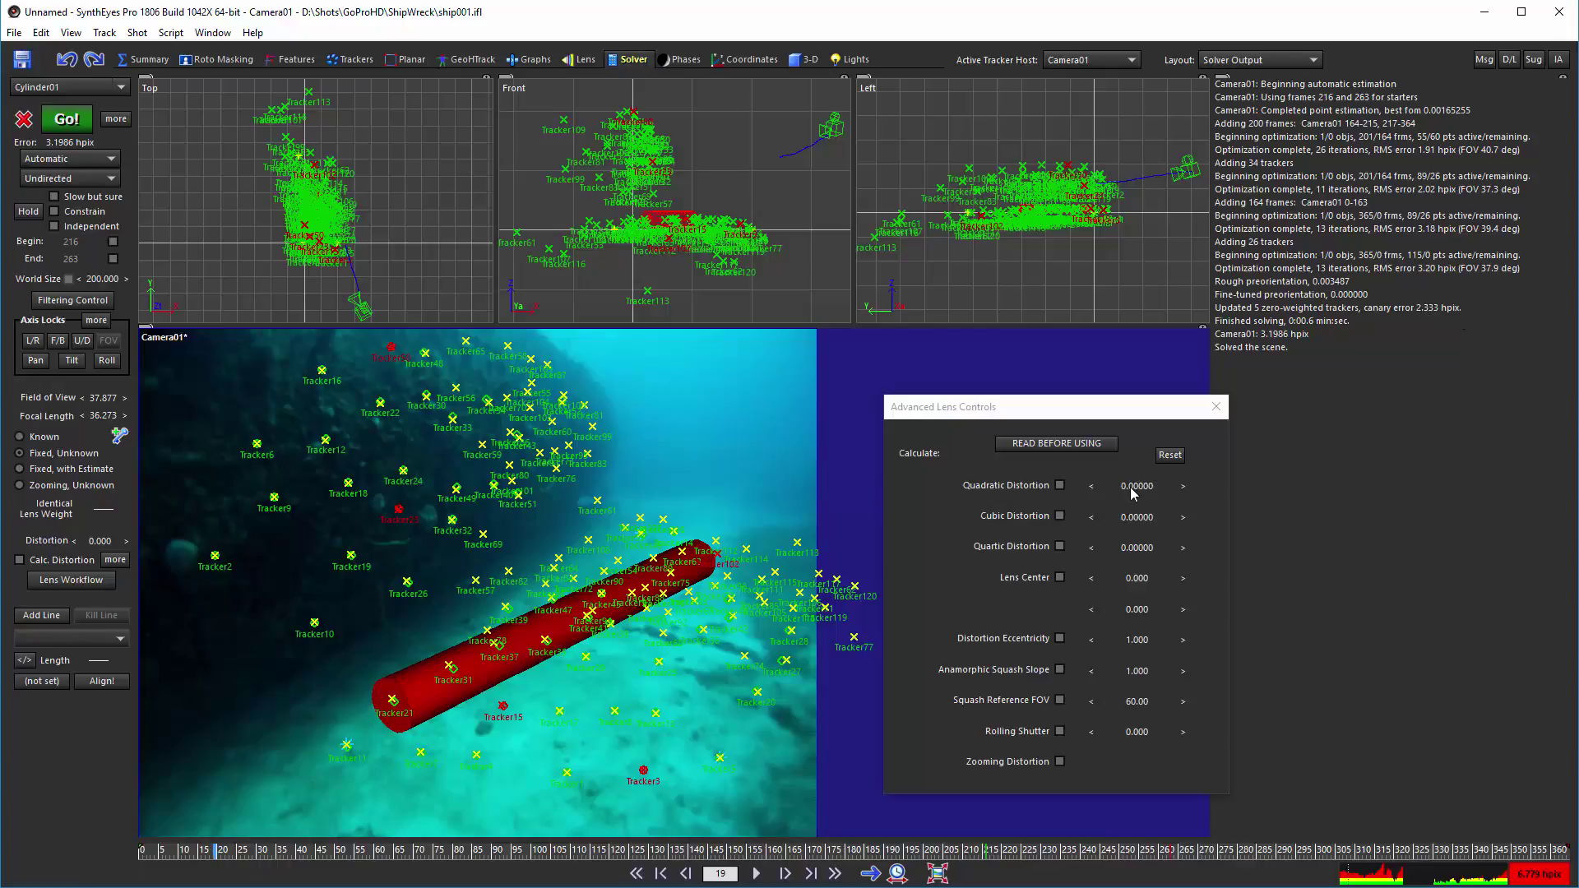
Step: Enable calculation of Quadratic Distortion only, solve the scene in Automatic mode and accept the result
click(1059, 485)
click(65, 122)
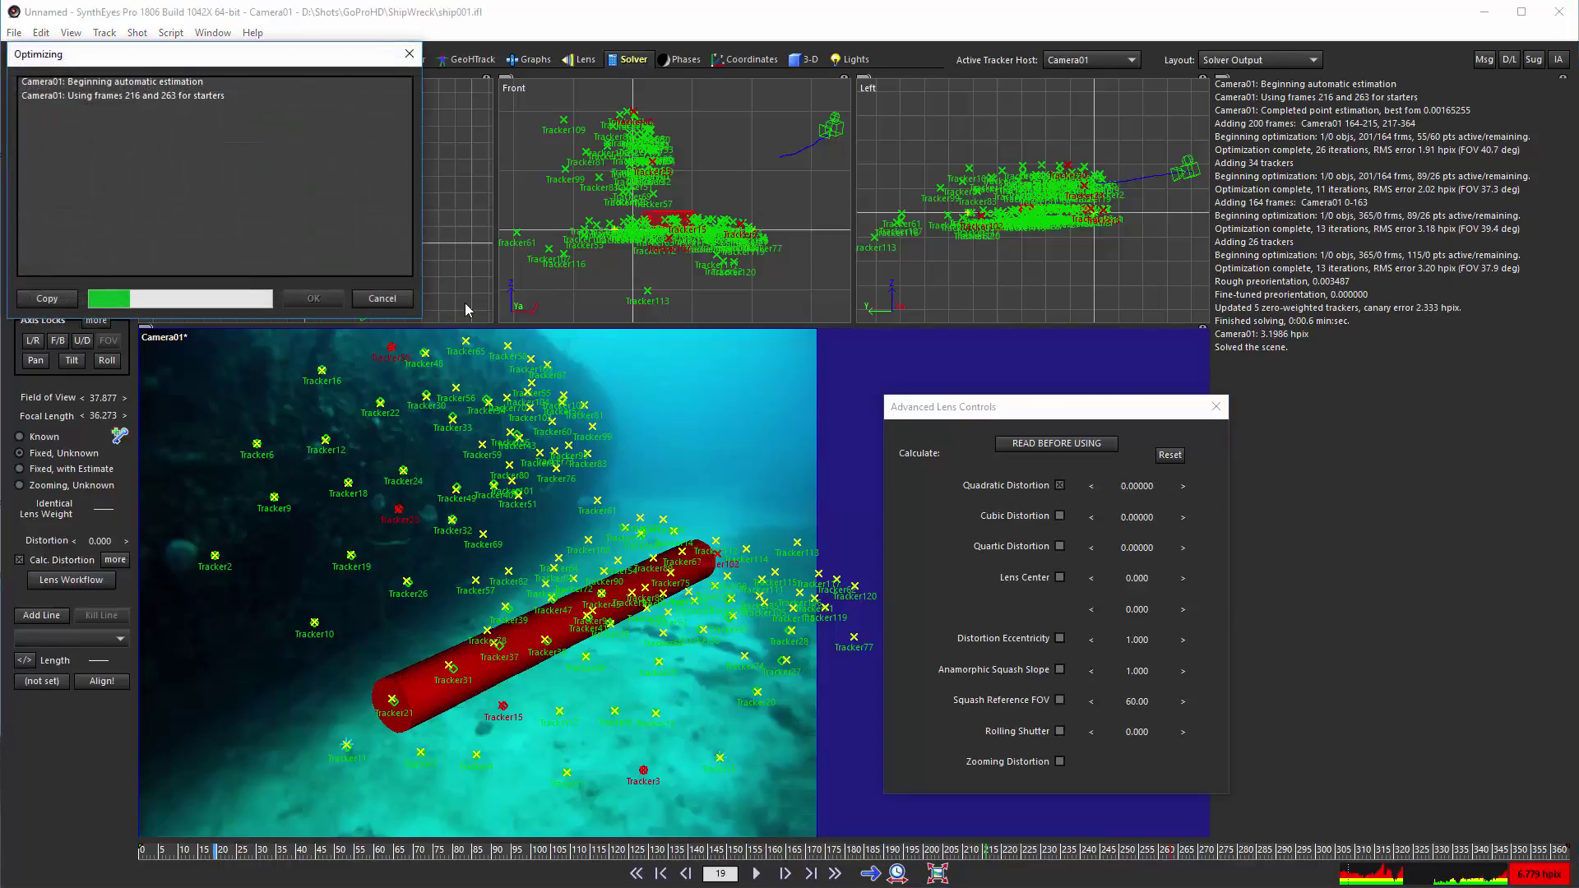
click(312, 299)
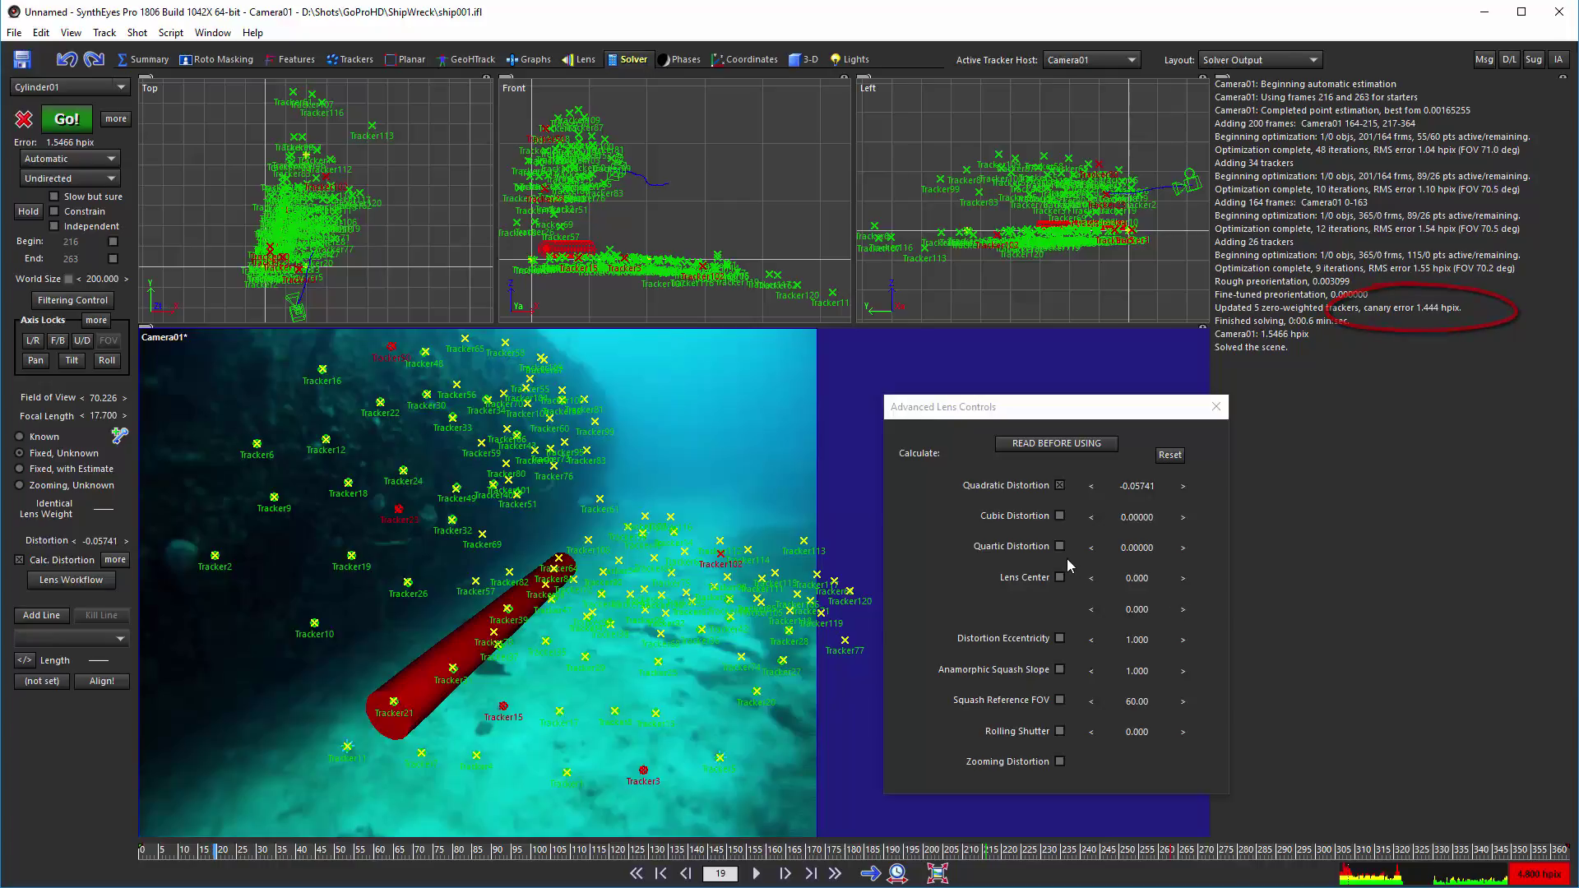
Step: Add Cubic Distortion to the calculated terms, solve the scene again and accept the result
click(1060, 516)
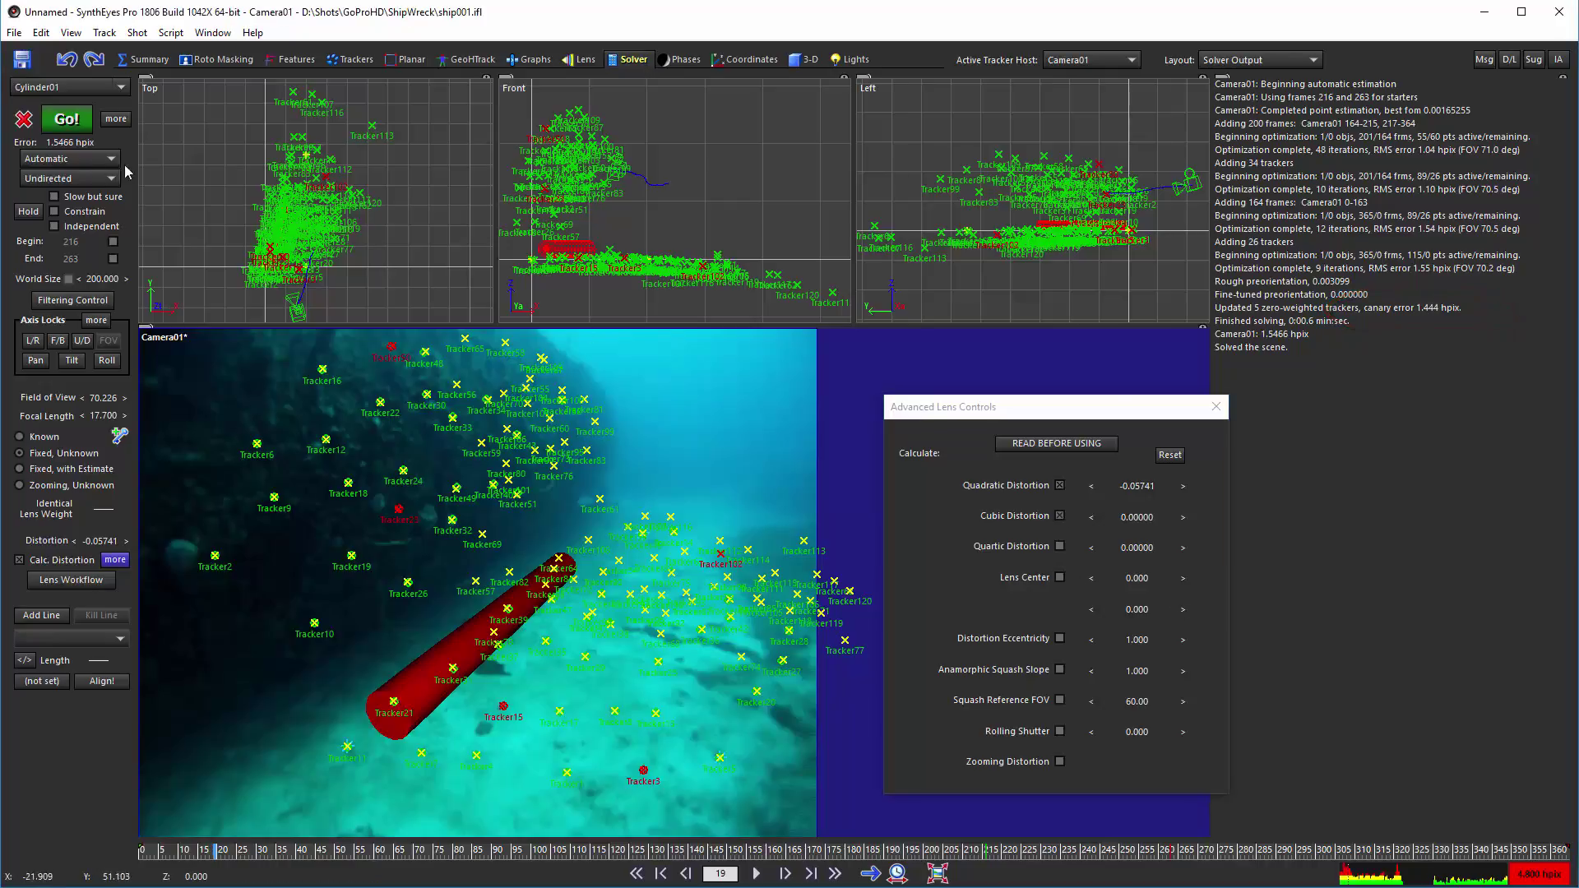
click(75, 121)
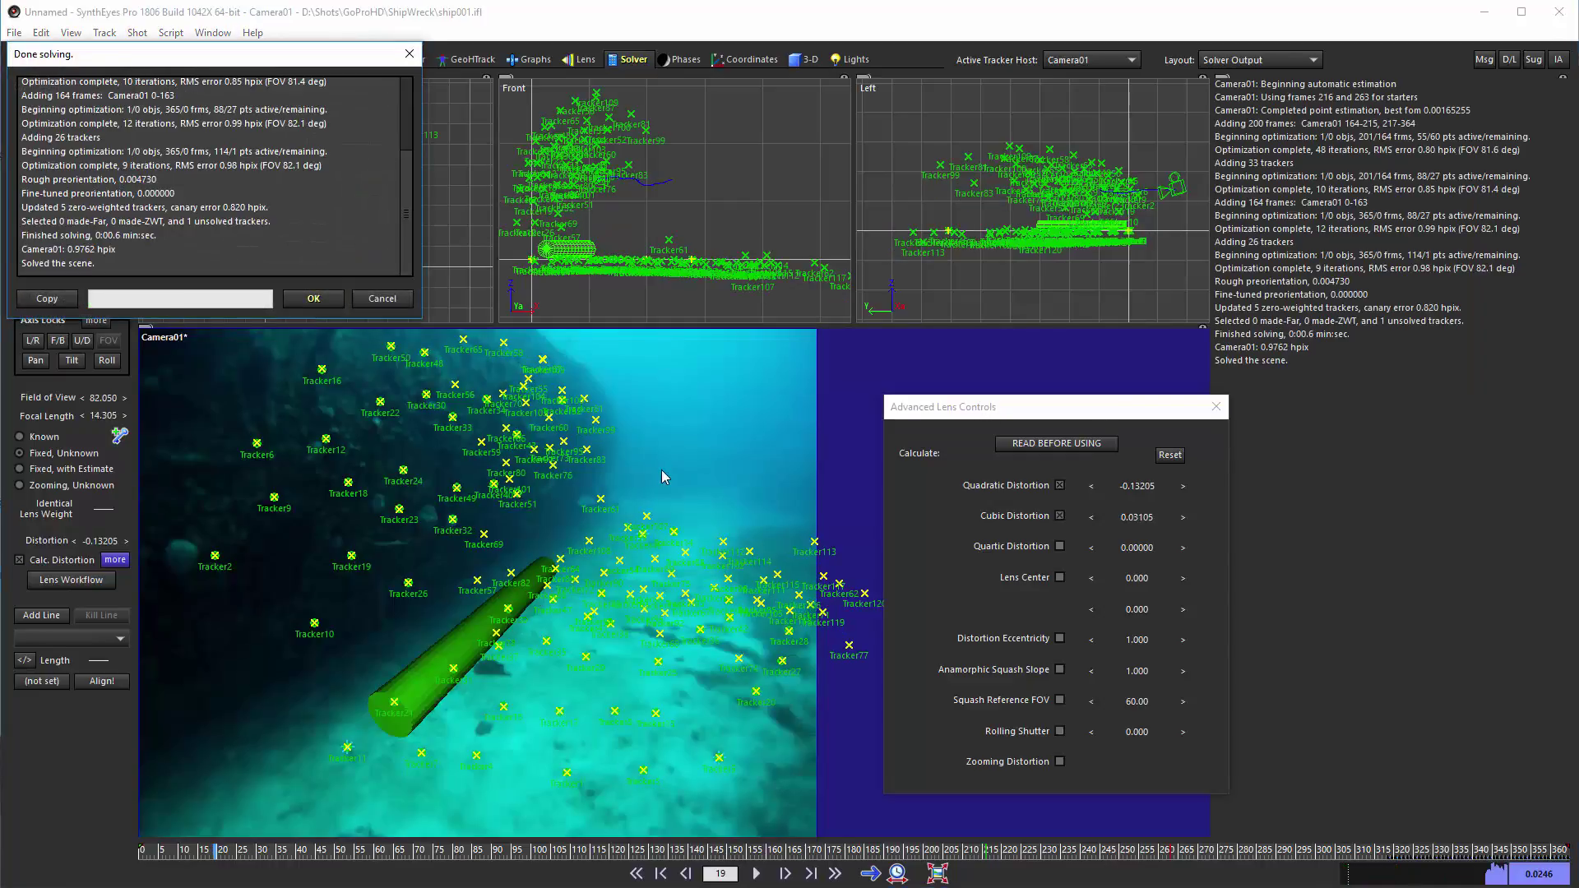
click(314, 300)
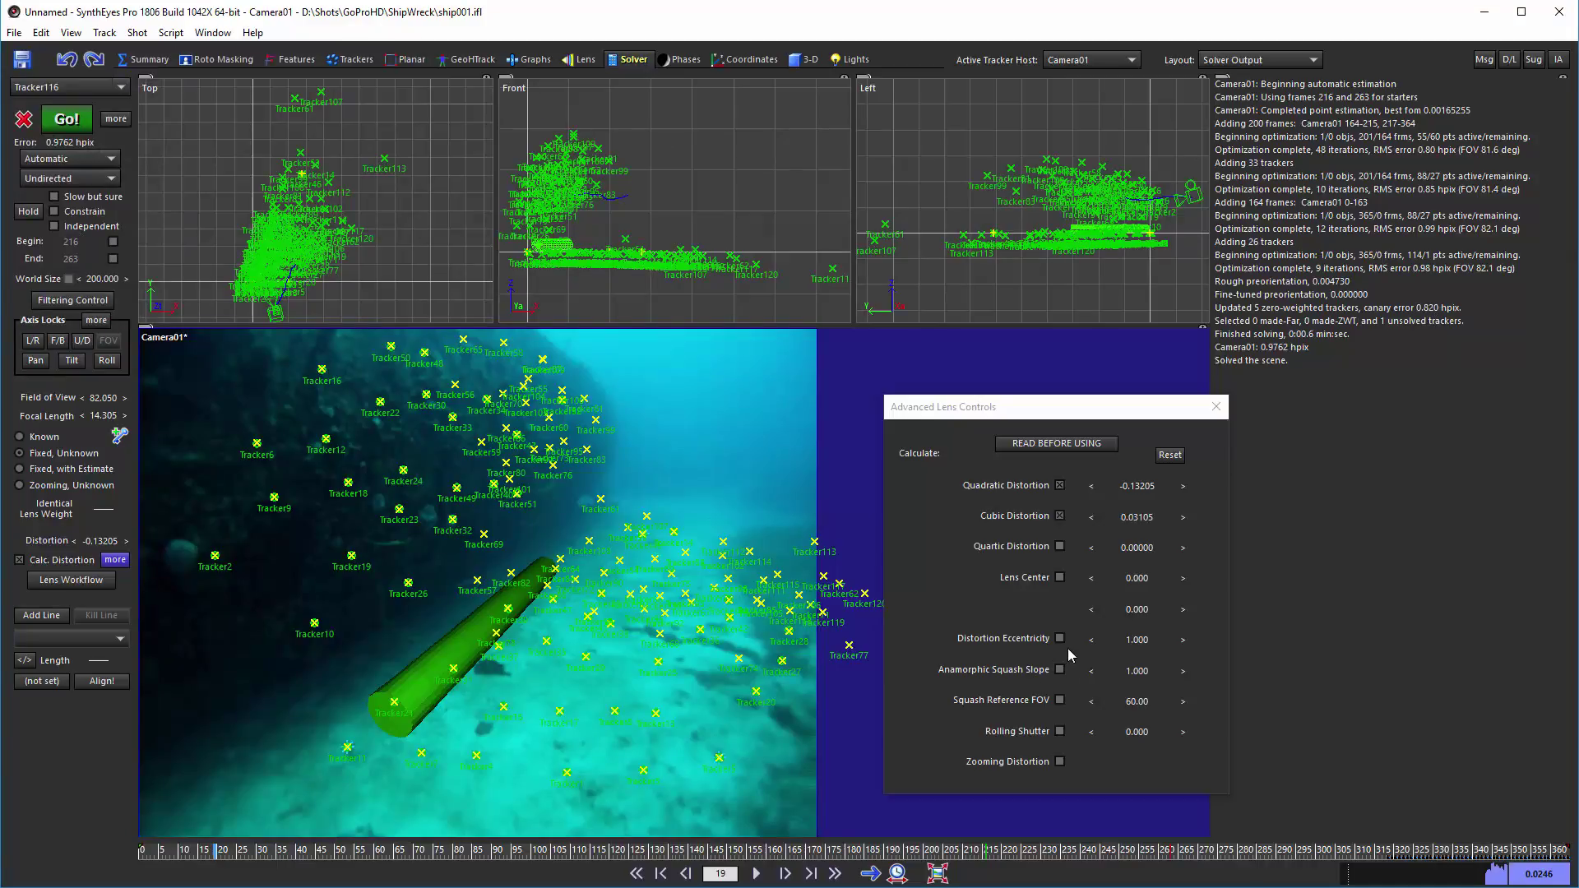
Step: Replace Cubic Distortion with Quartic Distortion, reset the cubic value to zero, and solve the scene with quadratic plus quartic terms
click(1059, 516)
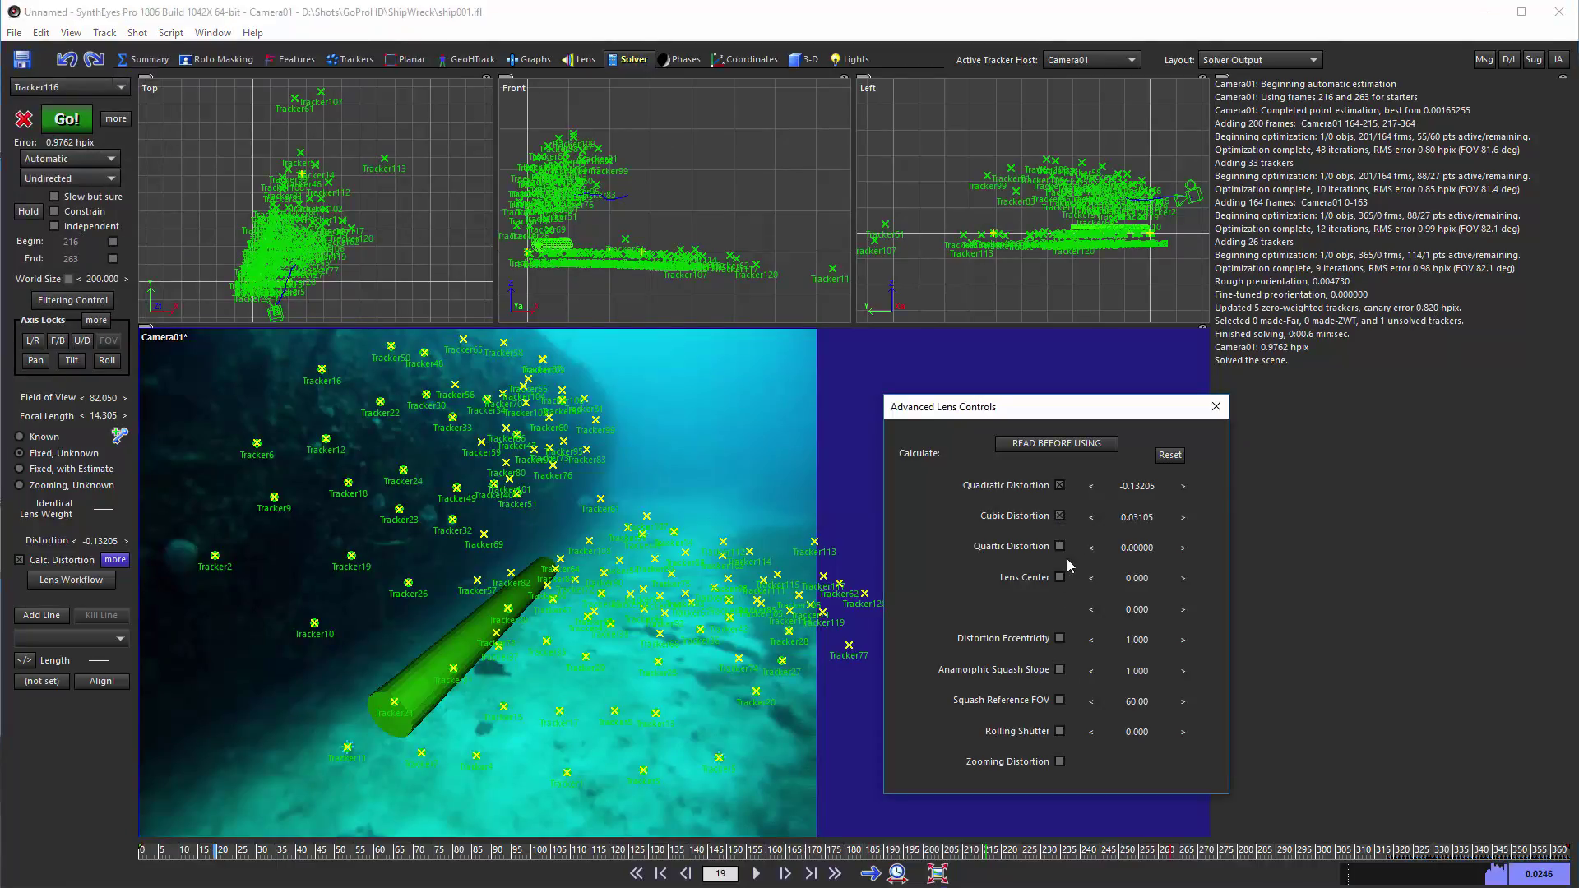
click(1059, 546)
right_click(1123, 520)
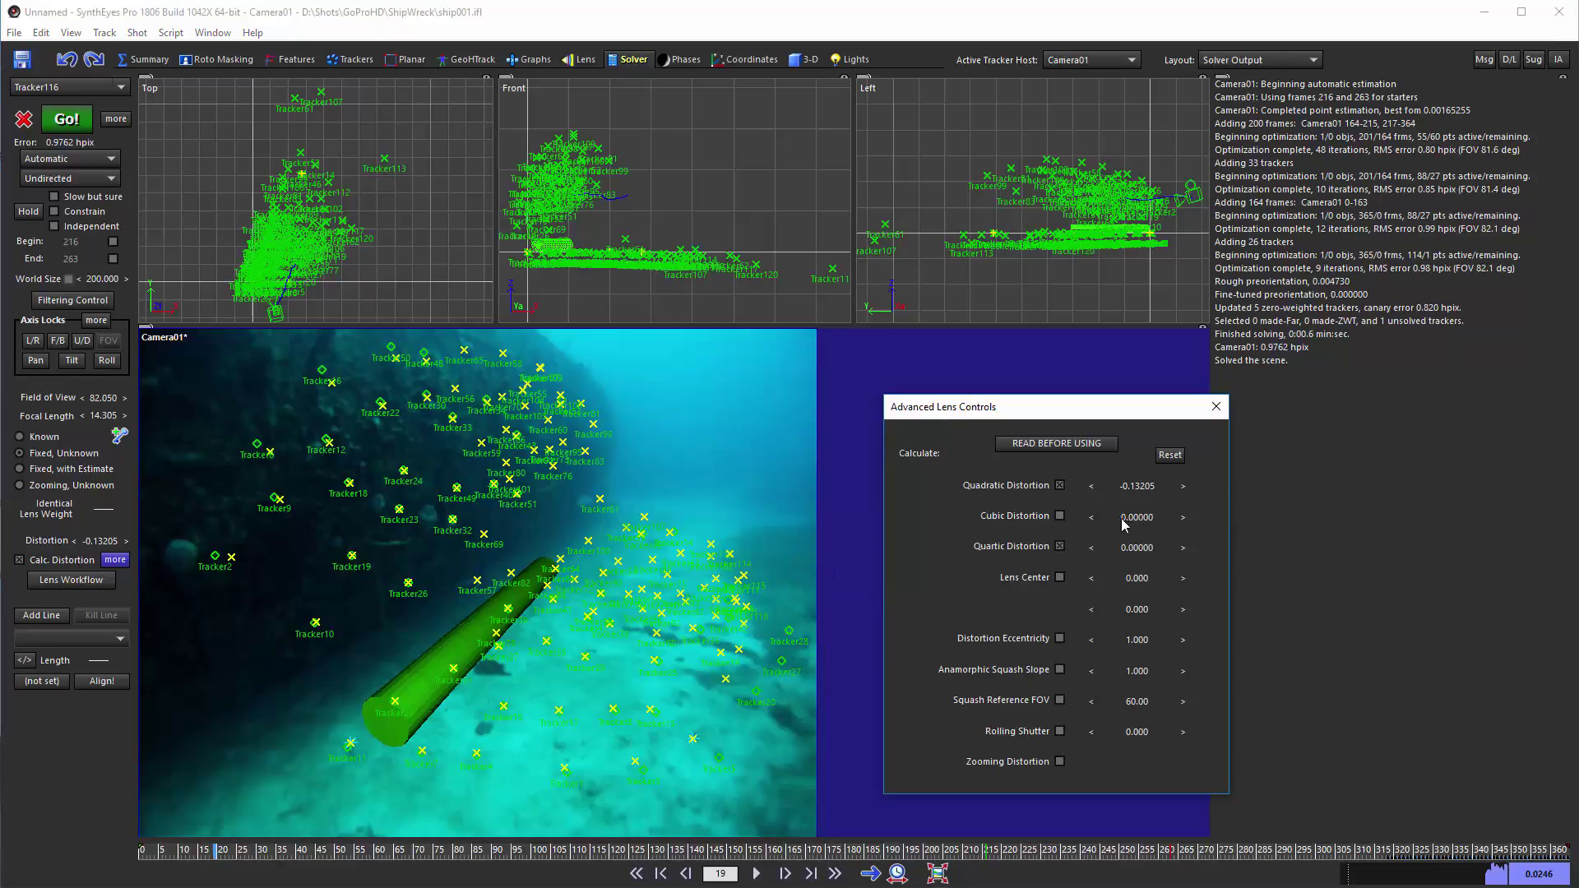
click(66, 118)
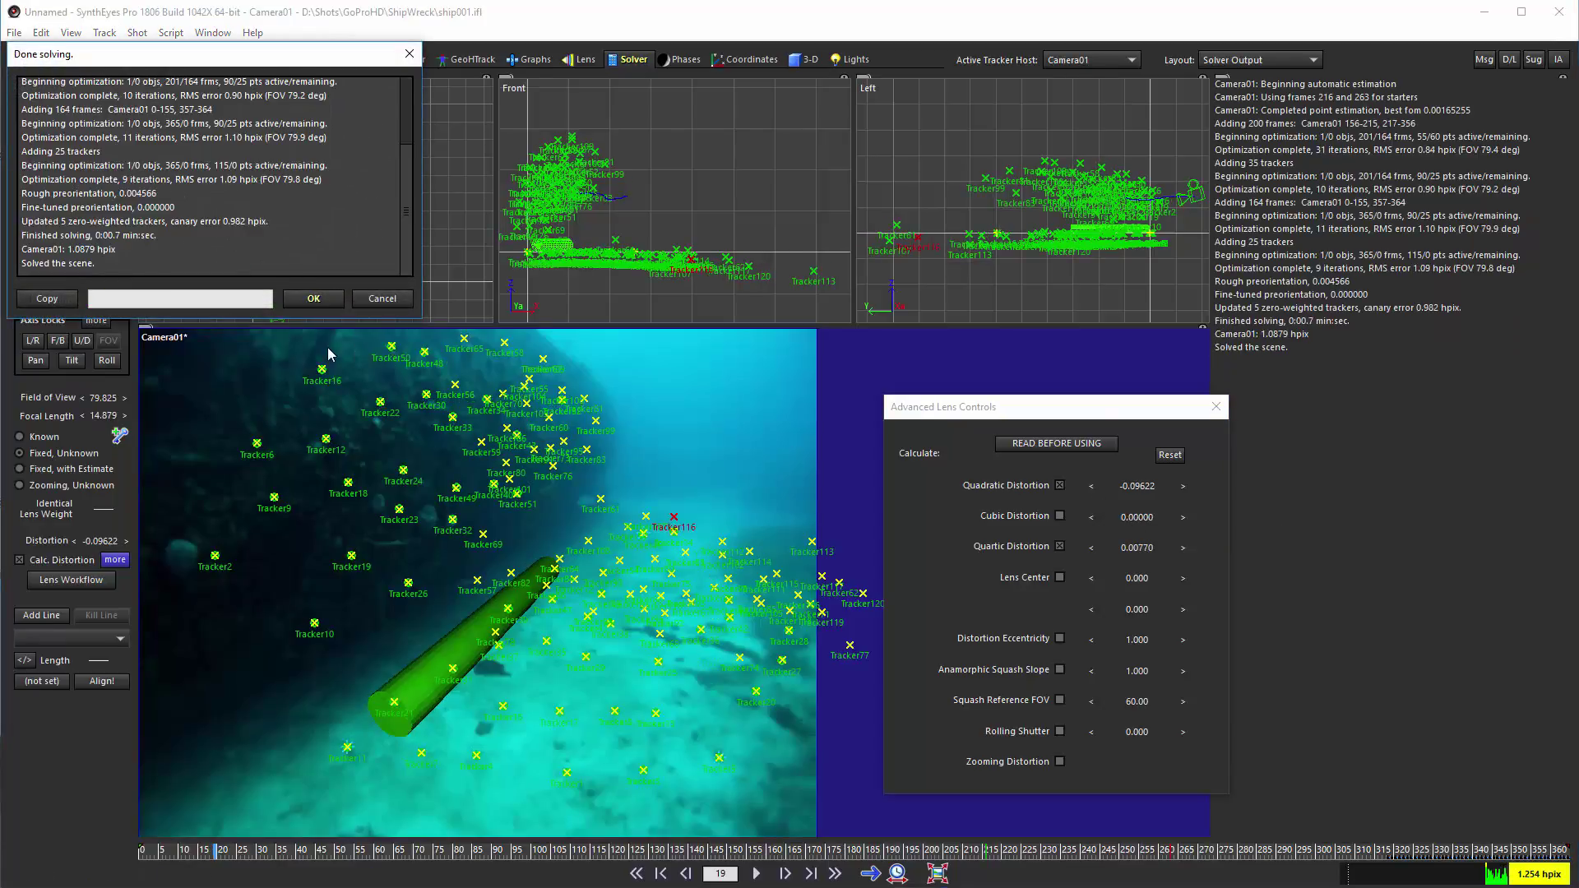
click(314, 298)
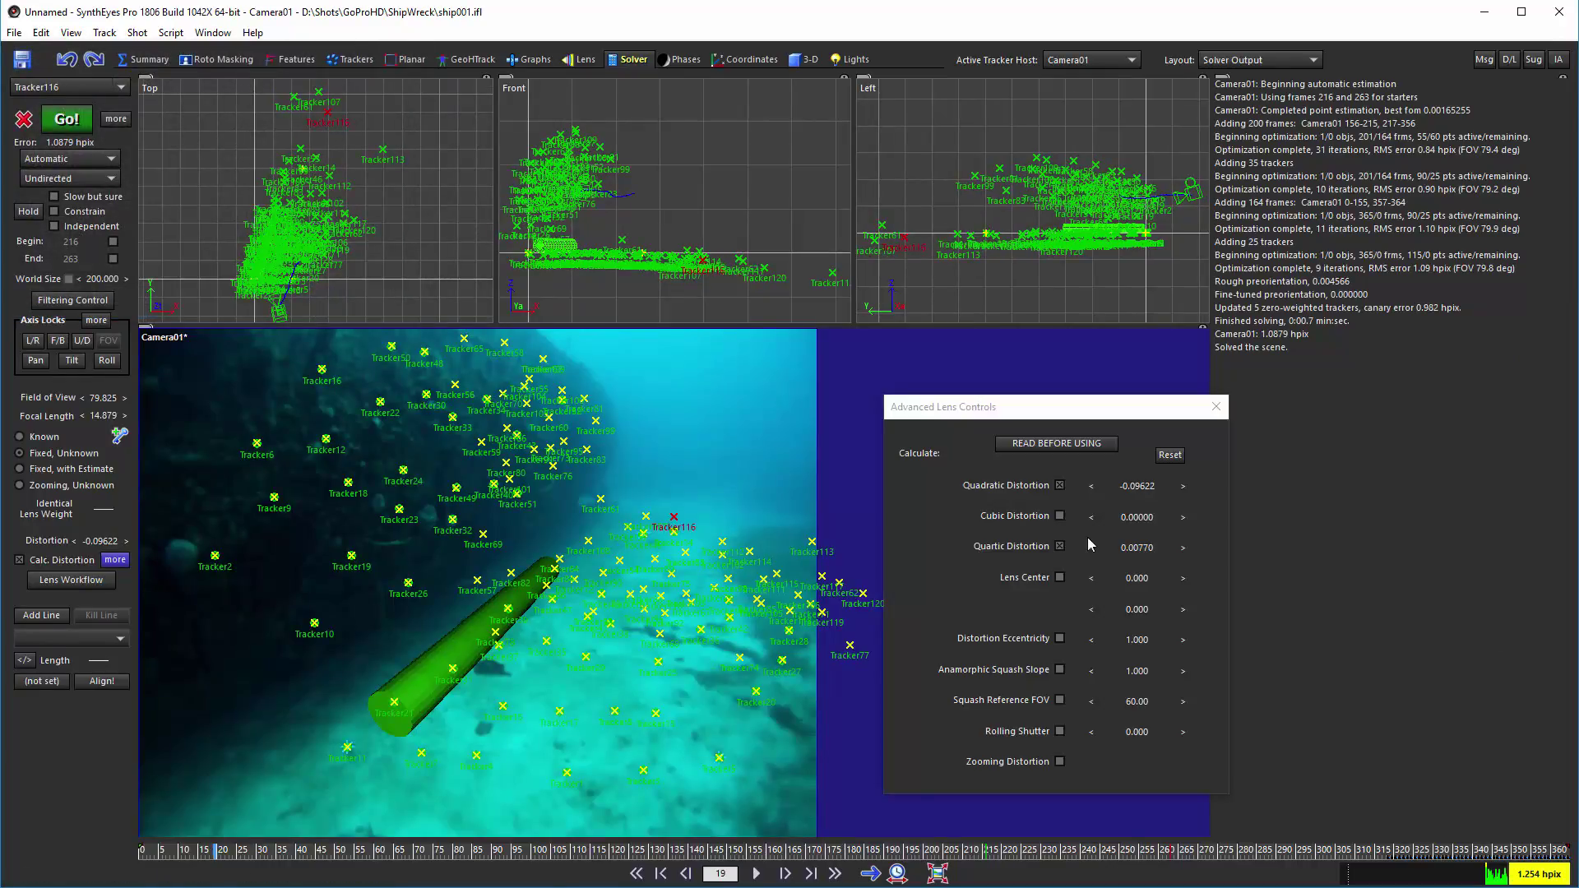
Step: Add Cubic Distortion to the calculated quadratic and quartic terms, solve the scene again and accept the result
click(1049, 517)
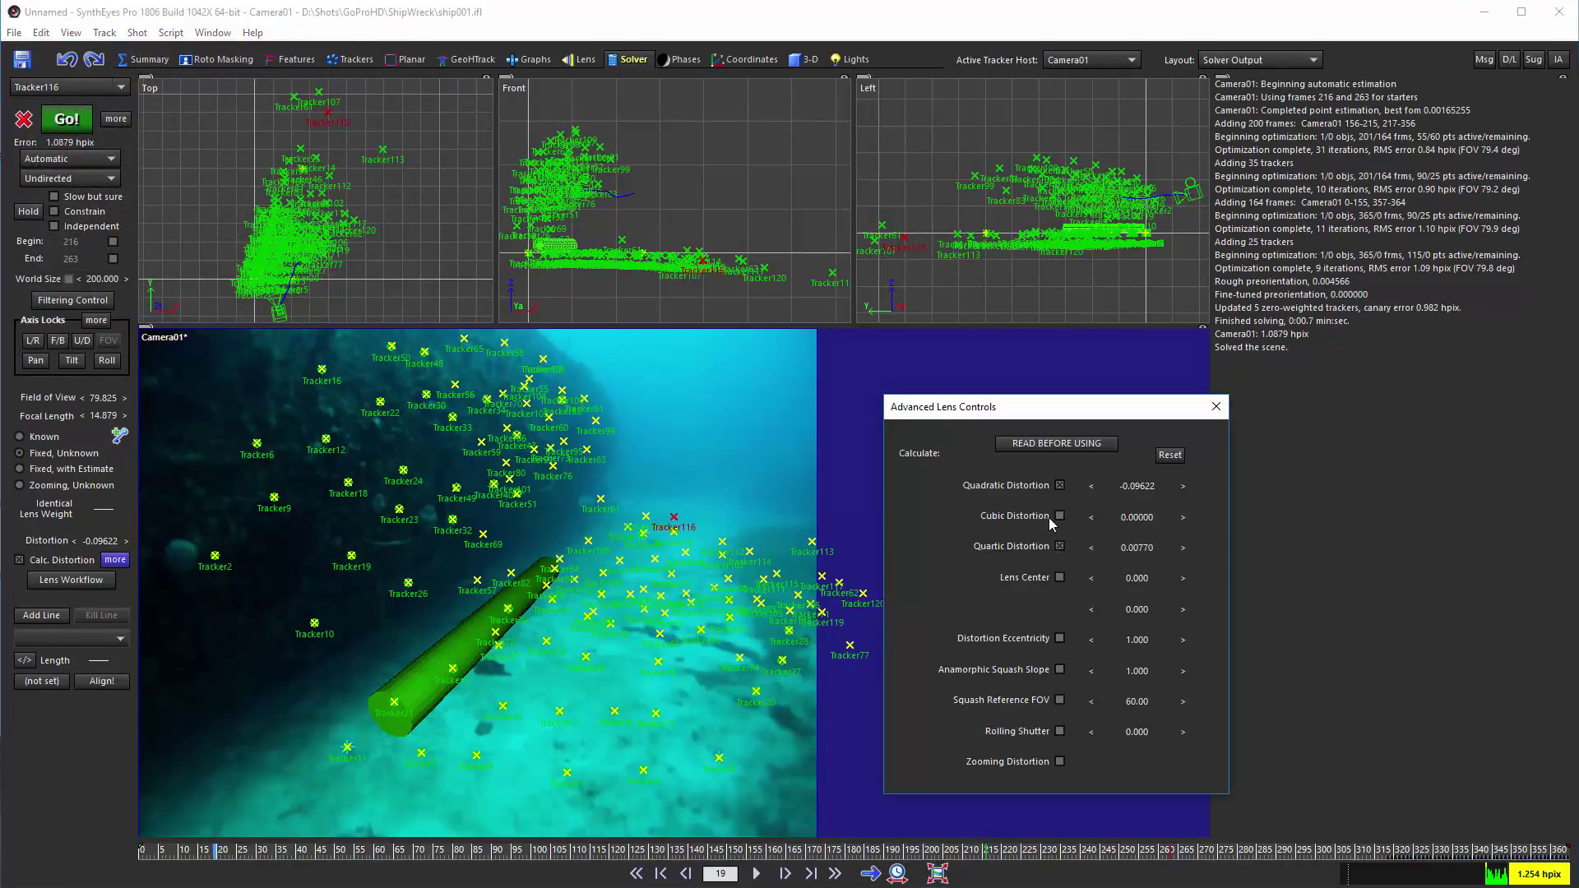
click(1058, 517)
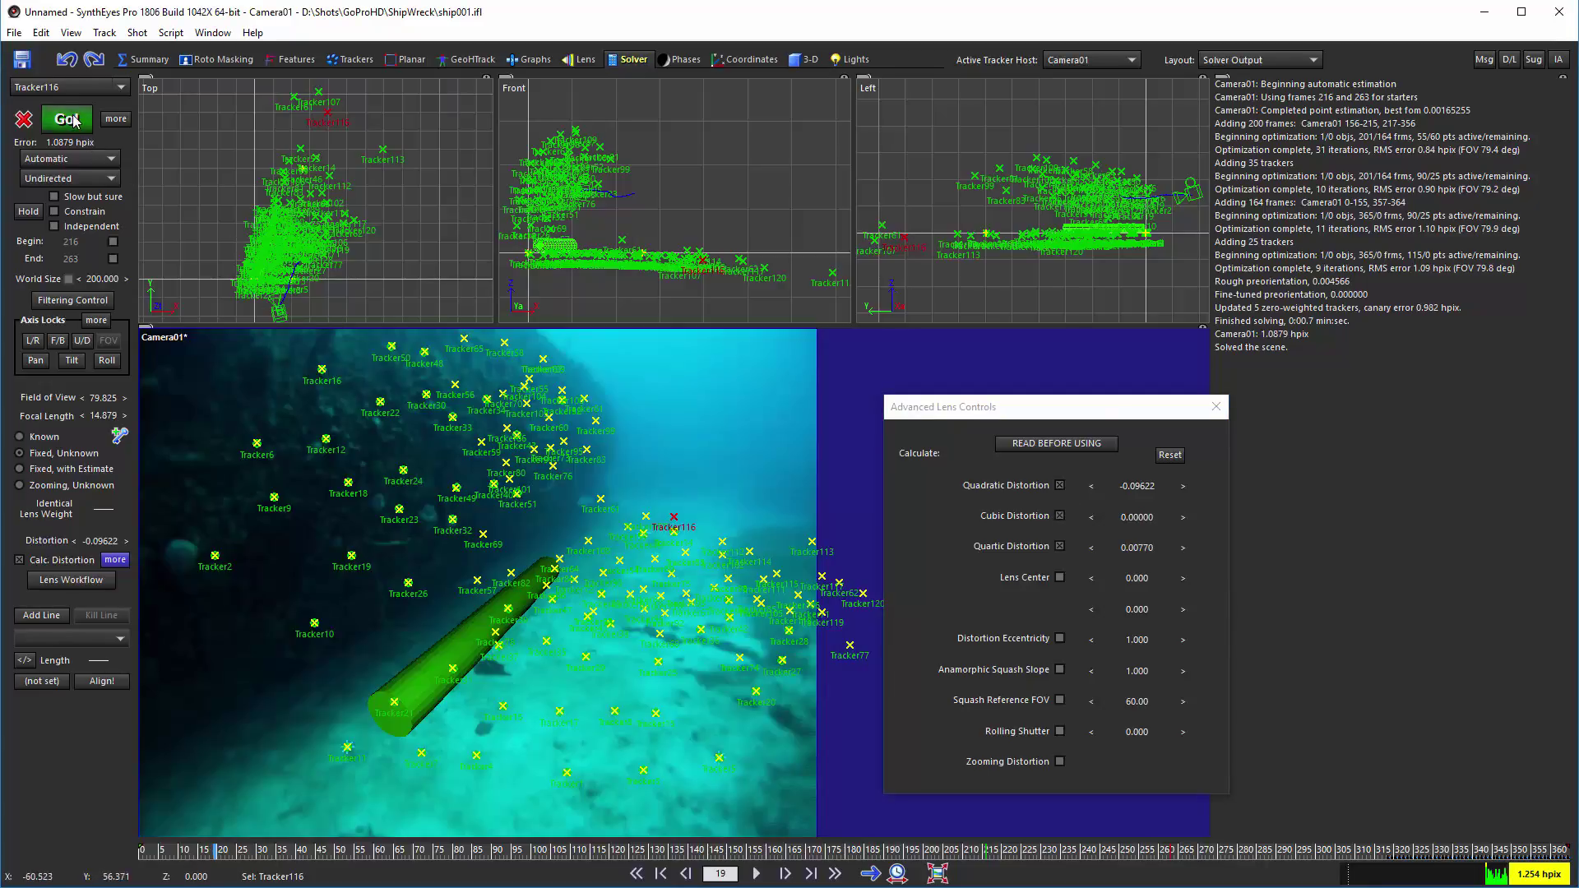
click(69, 120)
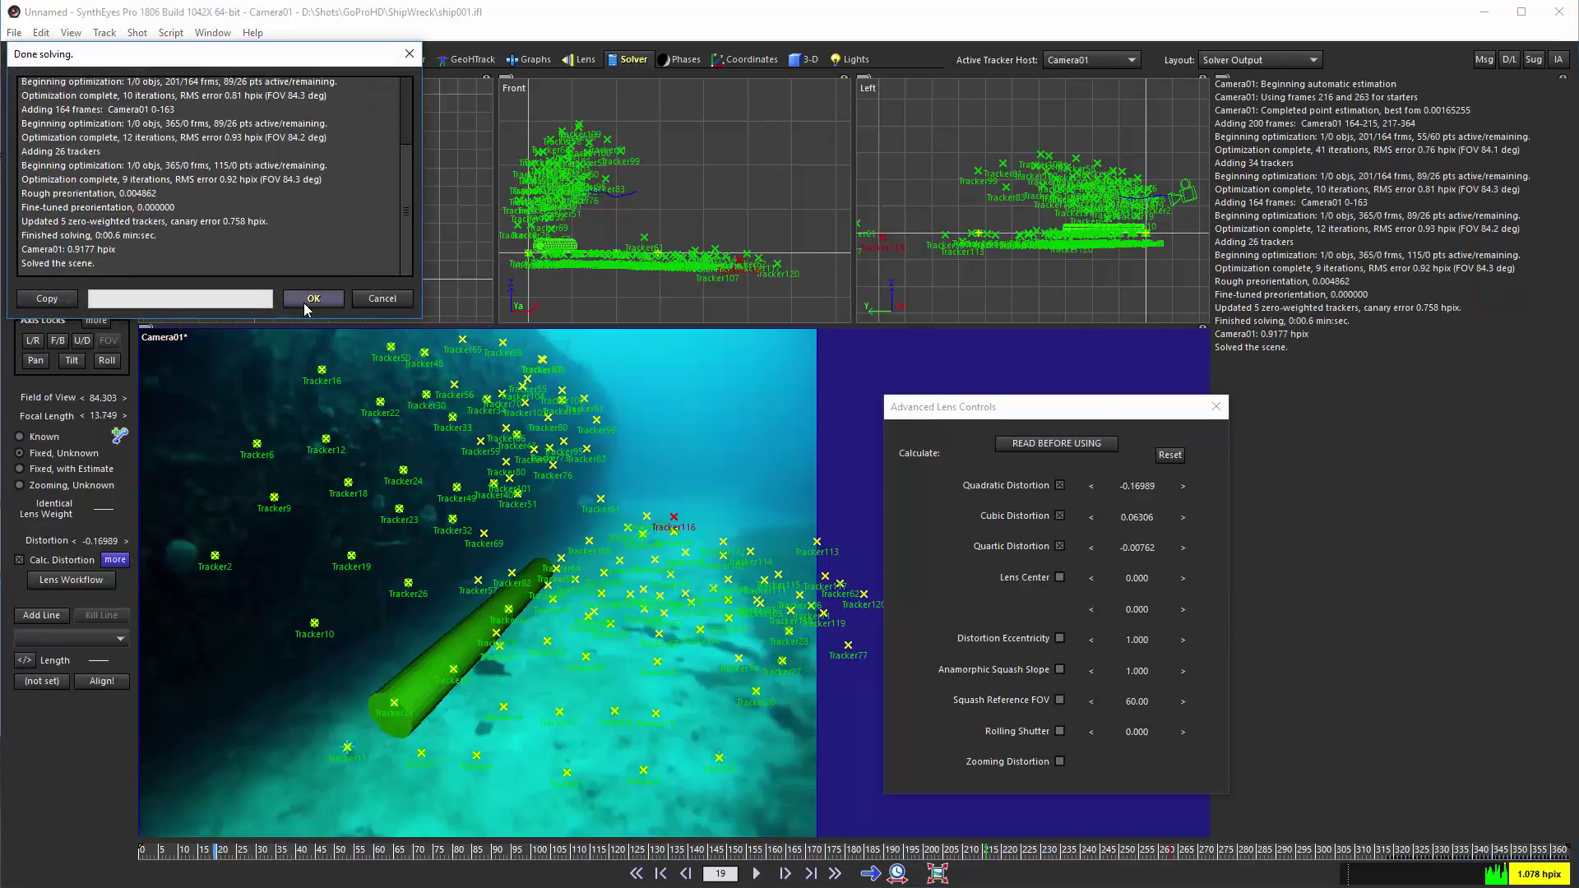
click(307, 301)
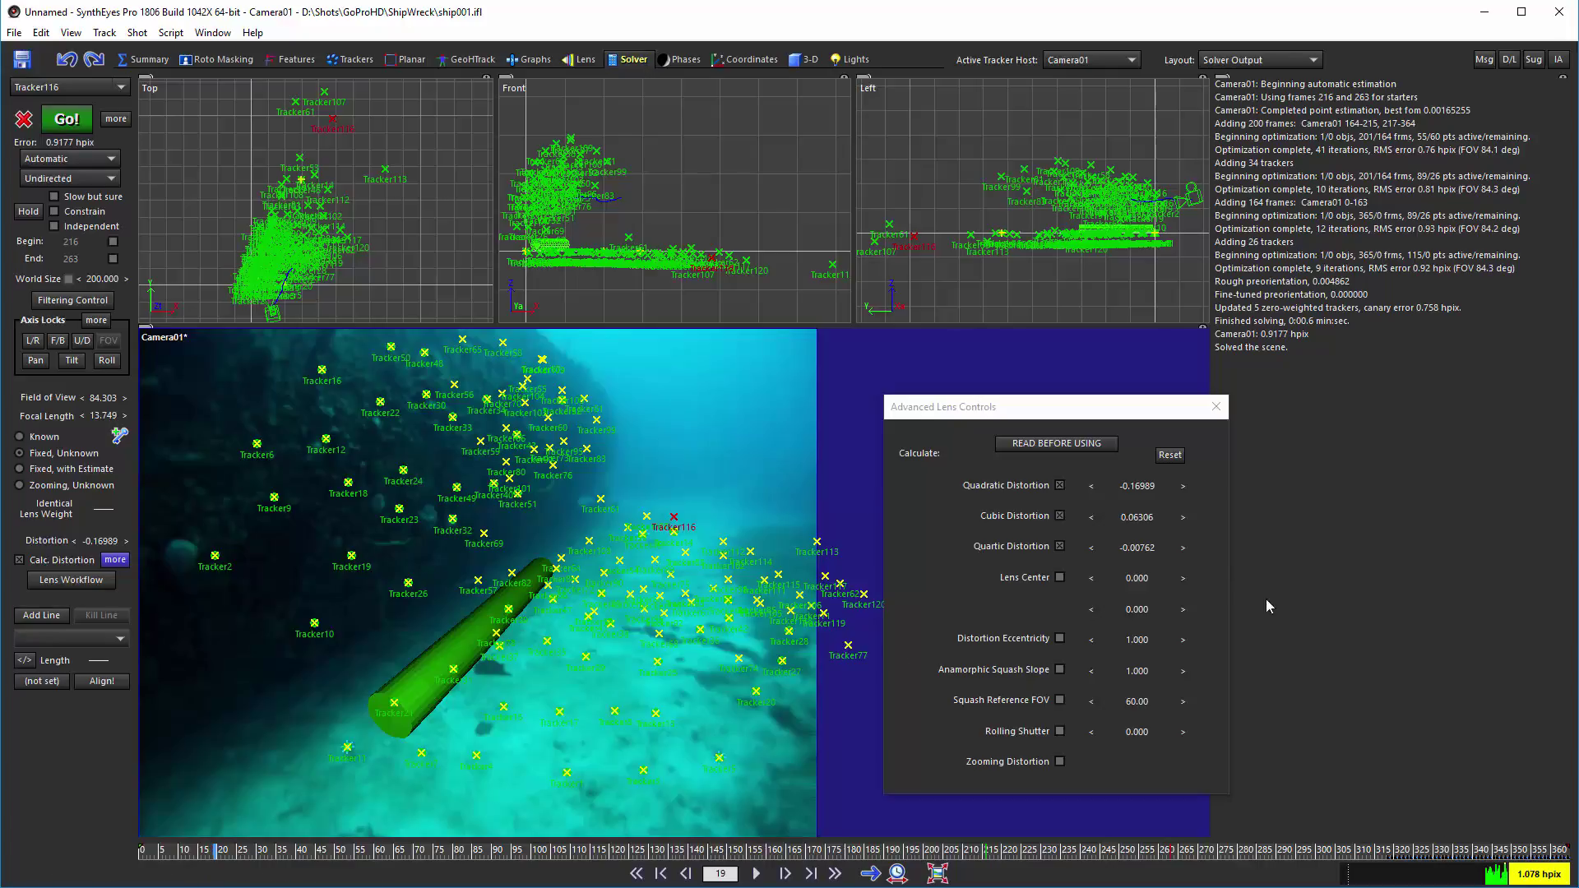
Step: Try adding Lens Center to the calculated quadratic, cubic and quartic terms, then solve the scene and accept the result
click(1059, 578)
click(1059, 578)
click(66, 120)
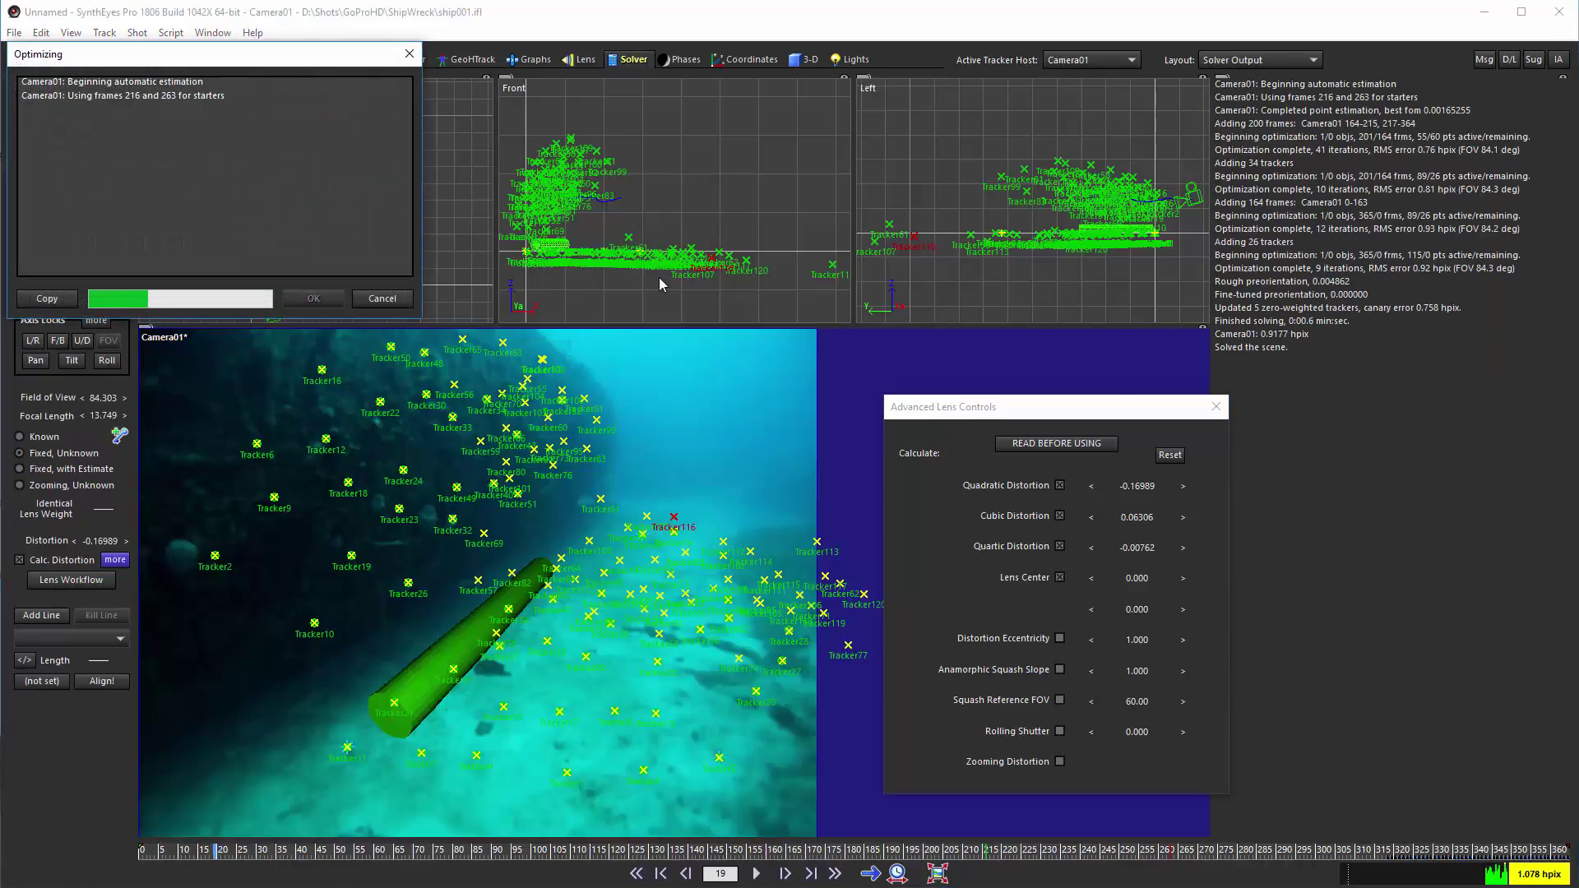
click(314, 299)
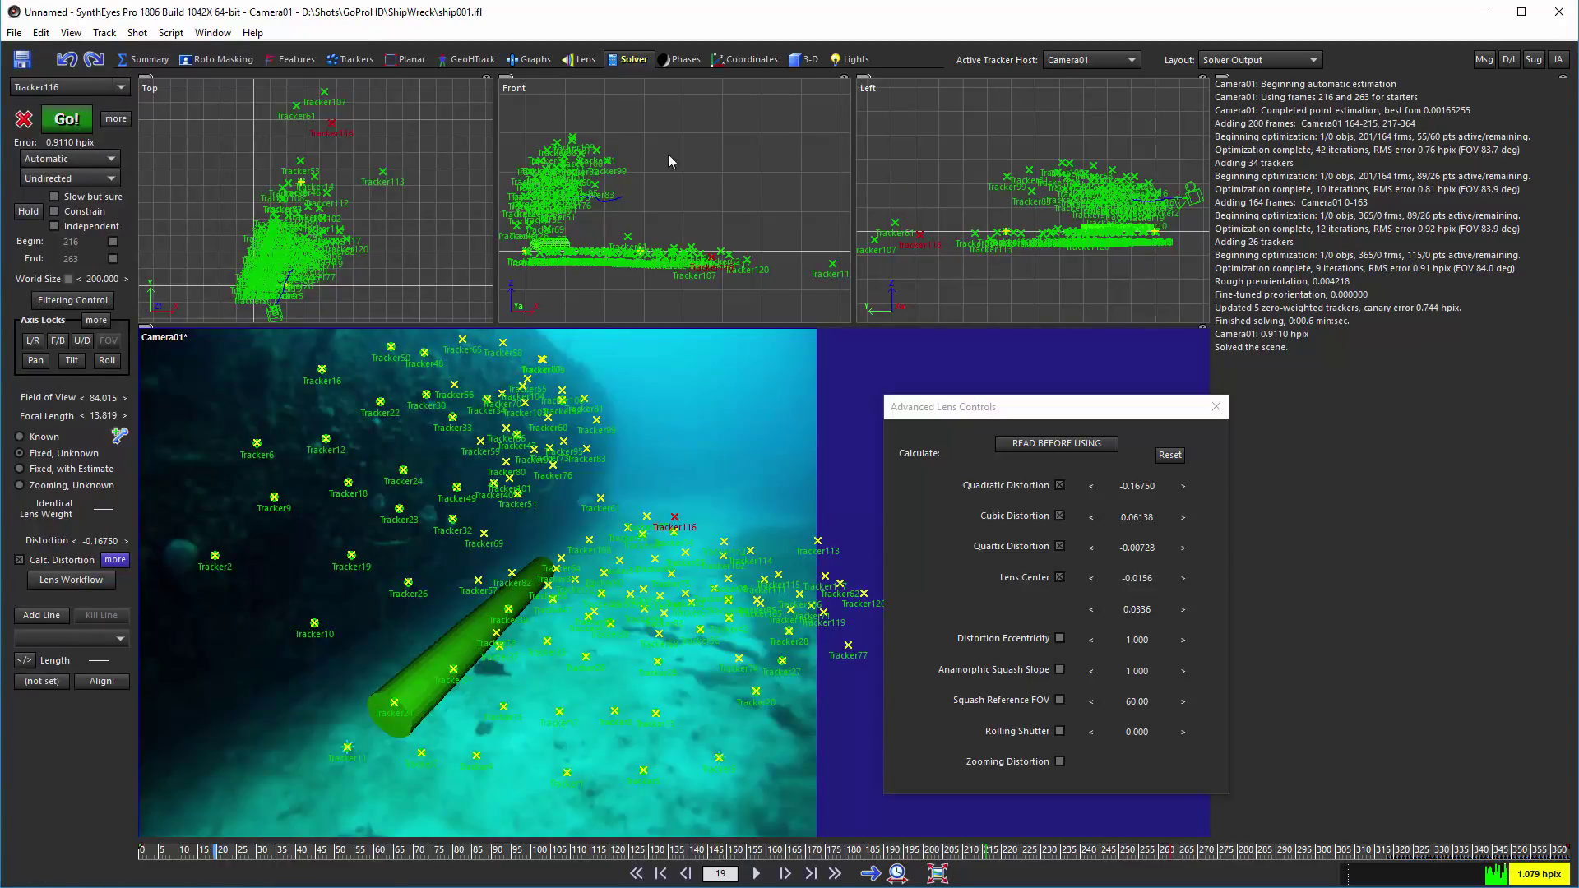
Step: Compare the solves with and without lens center by undoing and redoing, and finally undo the lens center solve
click(79, 69)
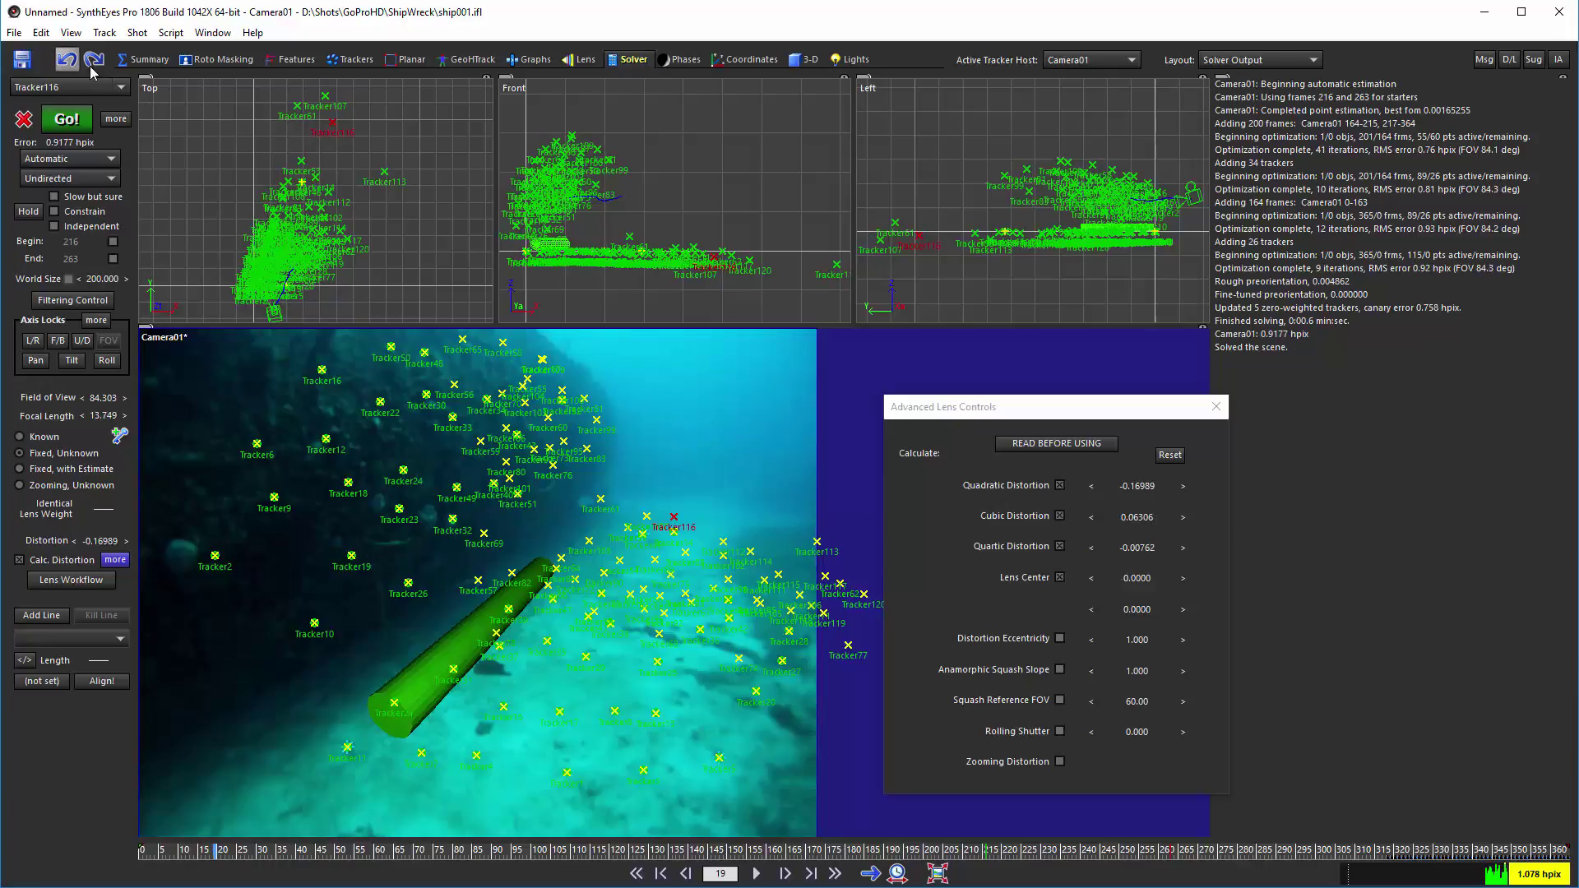
click(92, 68)
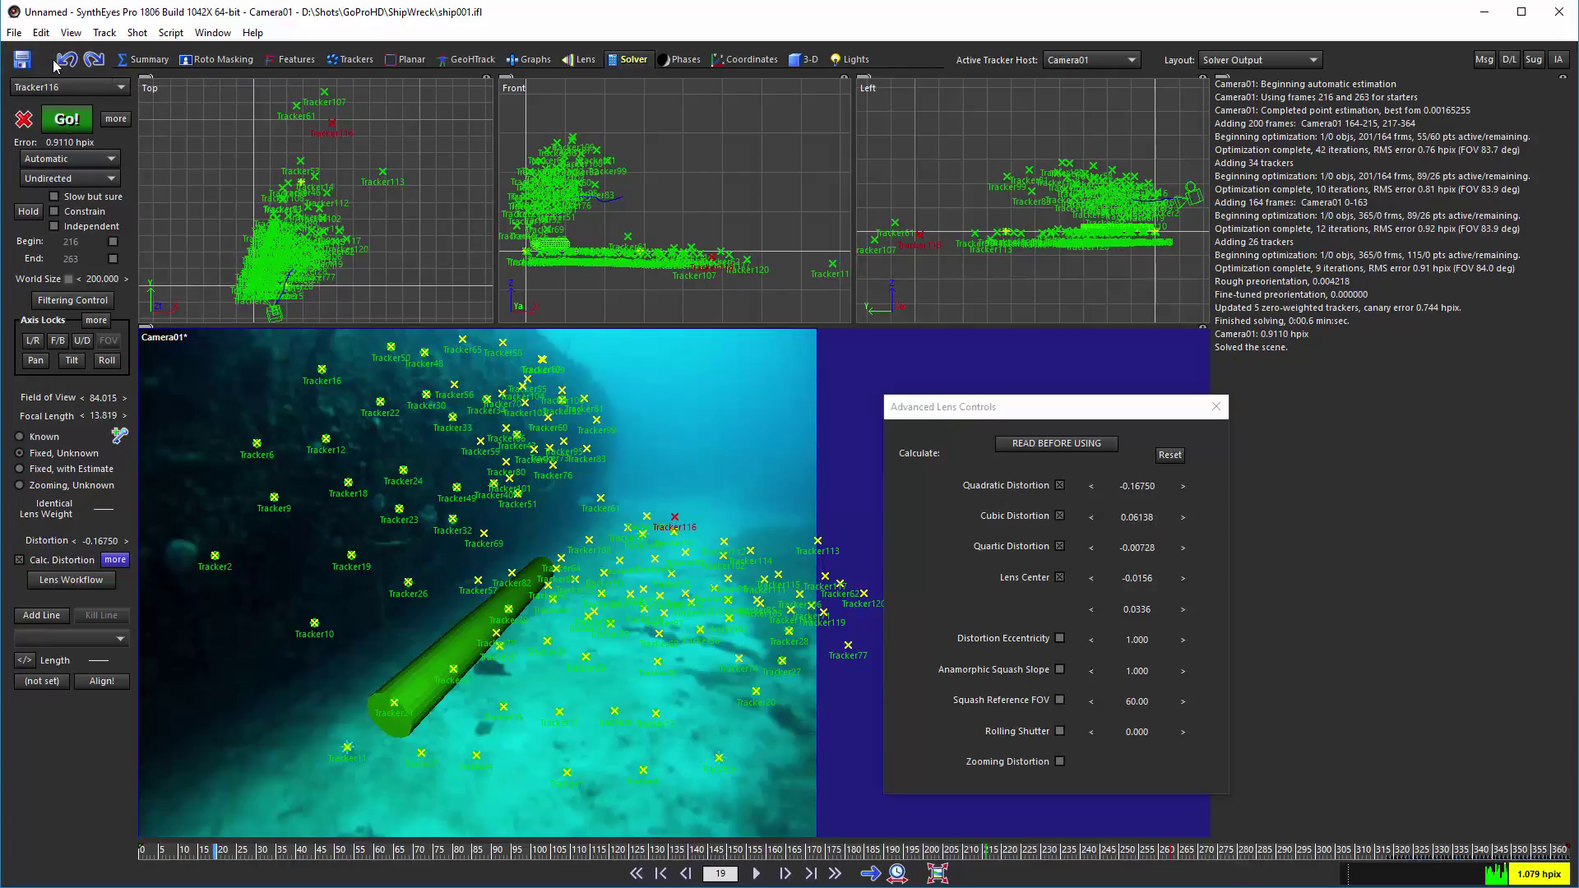
click(65, 64)
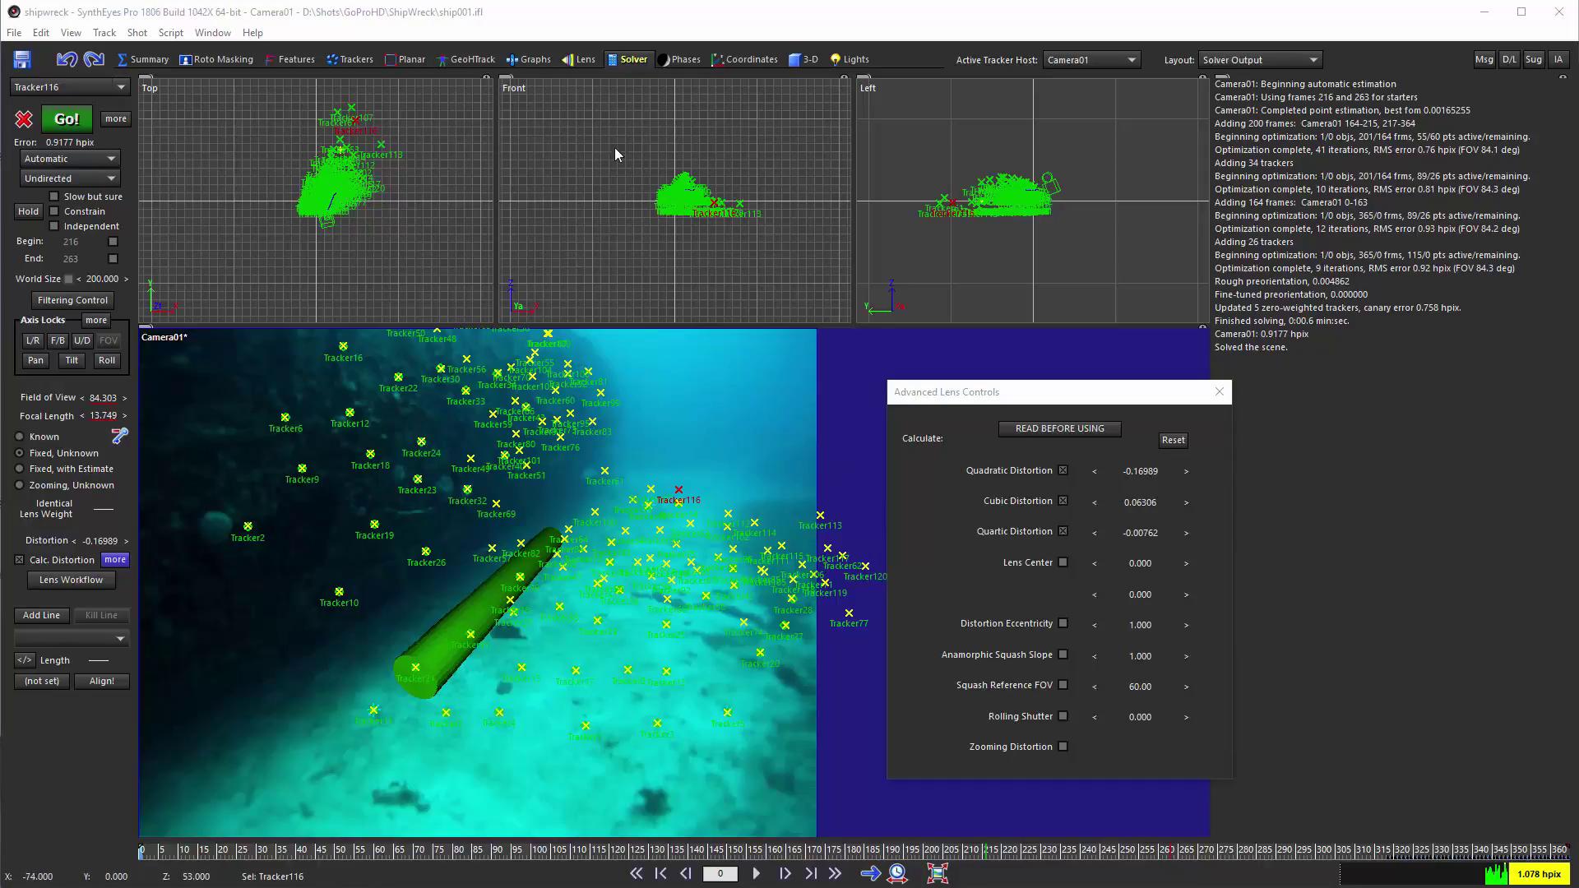
Step: Examine the whole undistorted frame in the perspective view locked to the camera, with the Advanced Lens Controls closed
click(472, 61)
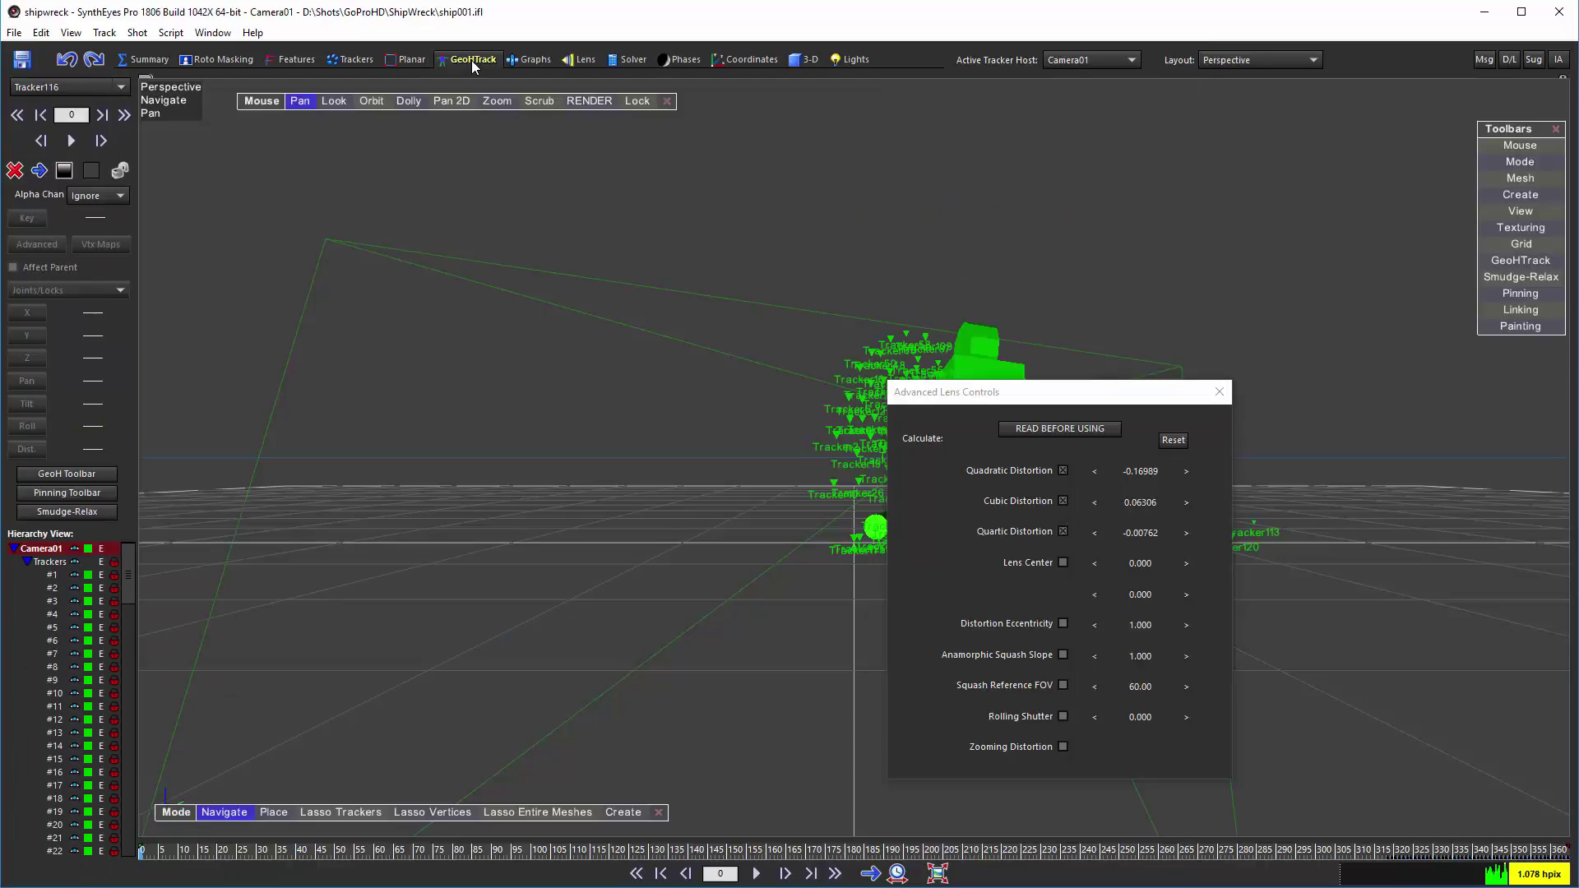
click(636, 101)
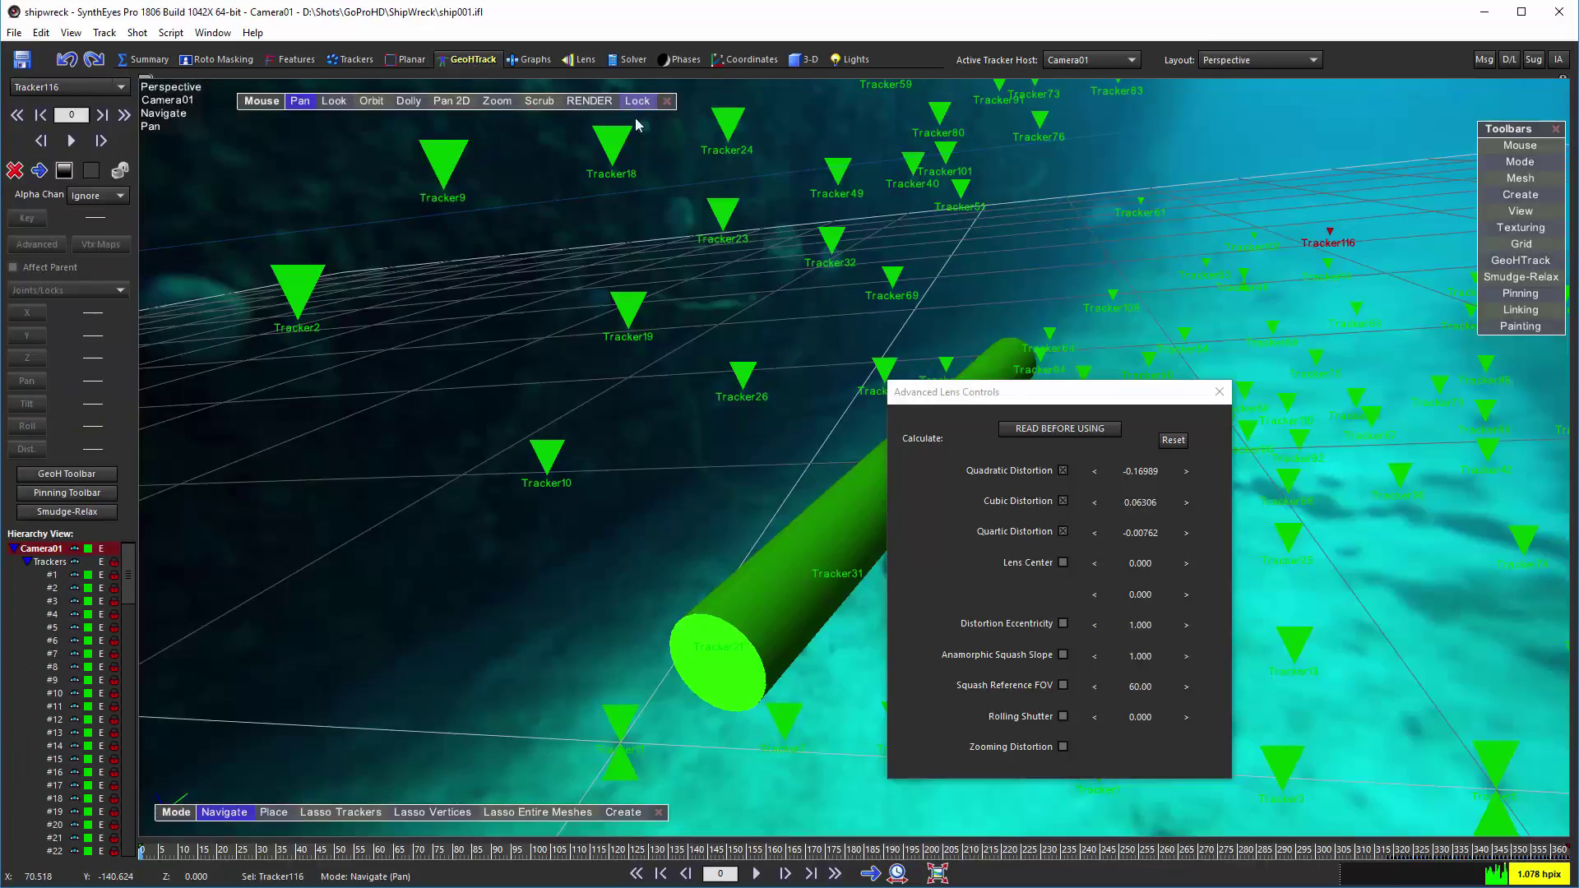
scroll(758, 281, down, 3)
scroll(756, 287, up, 2)
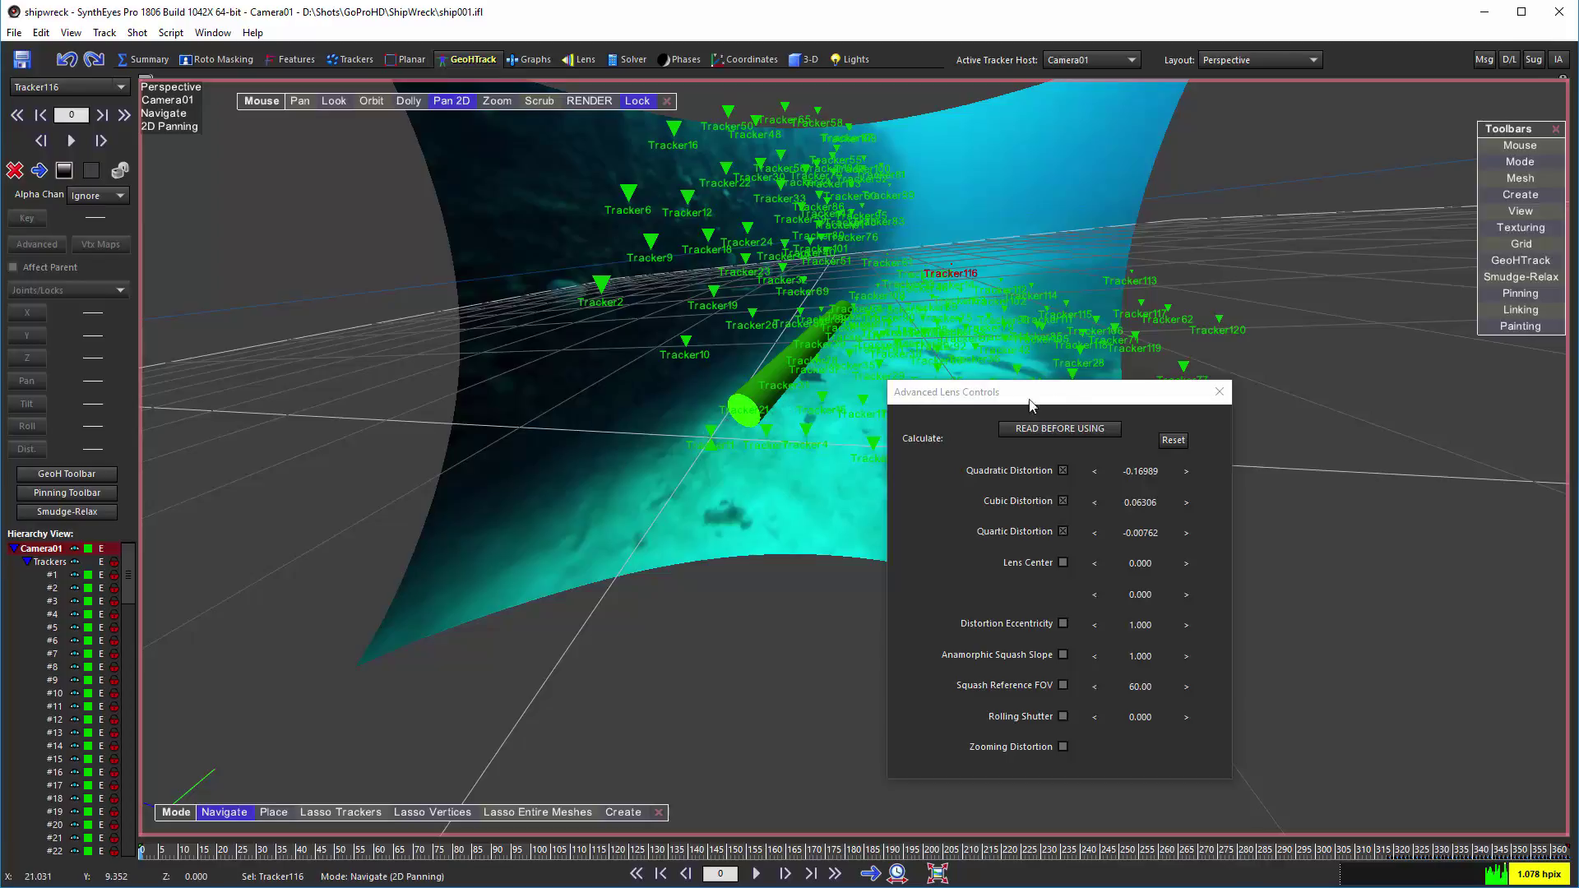
click(1219, 392)
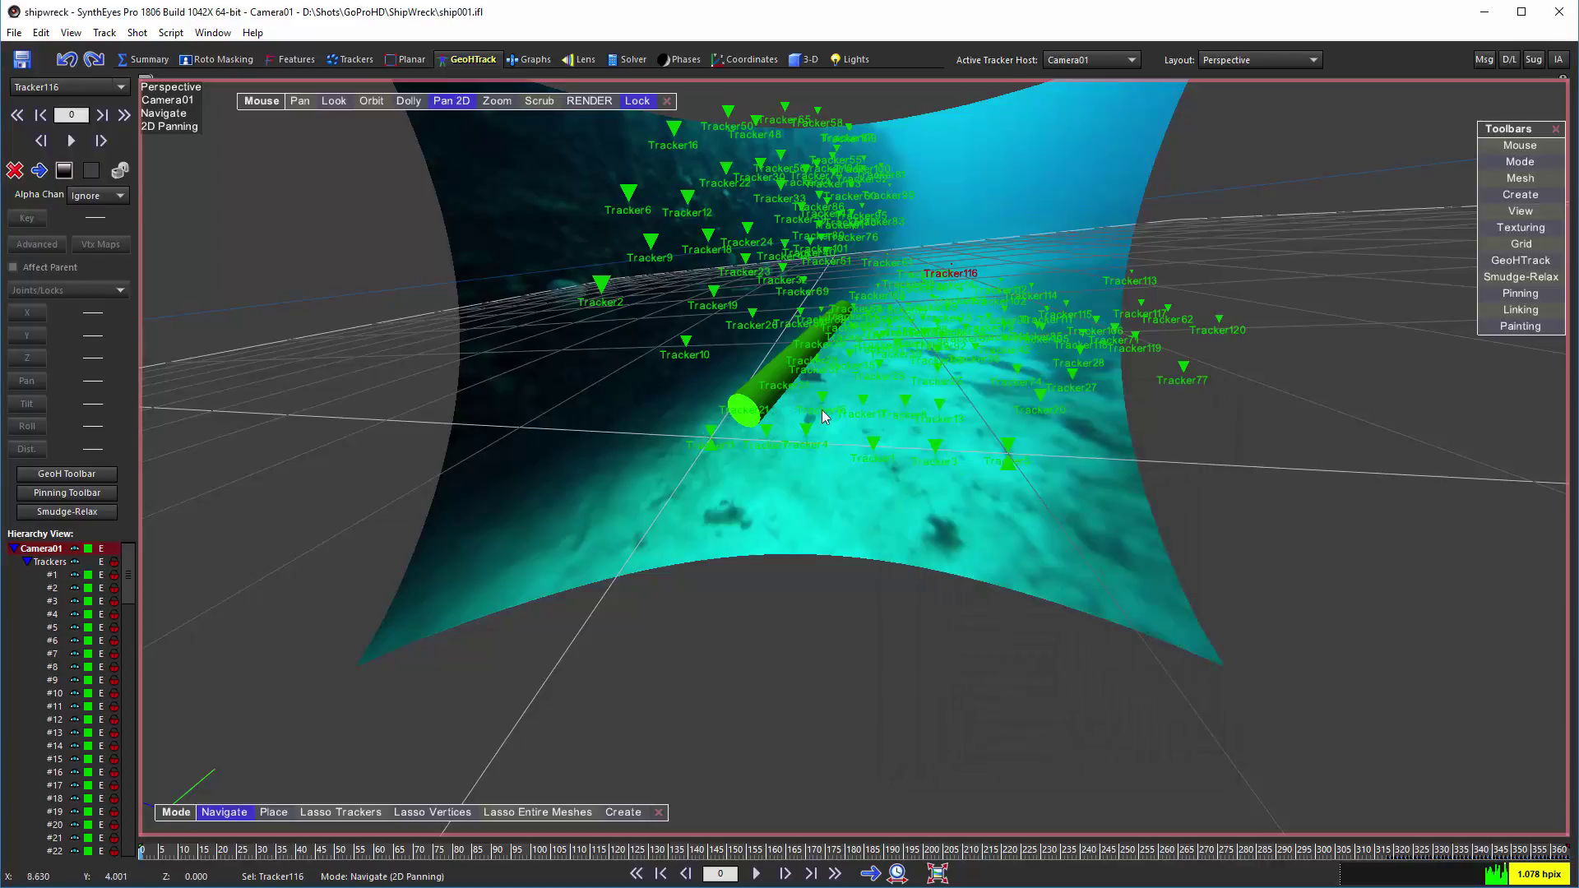
drag(823, 392, 820, 511)
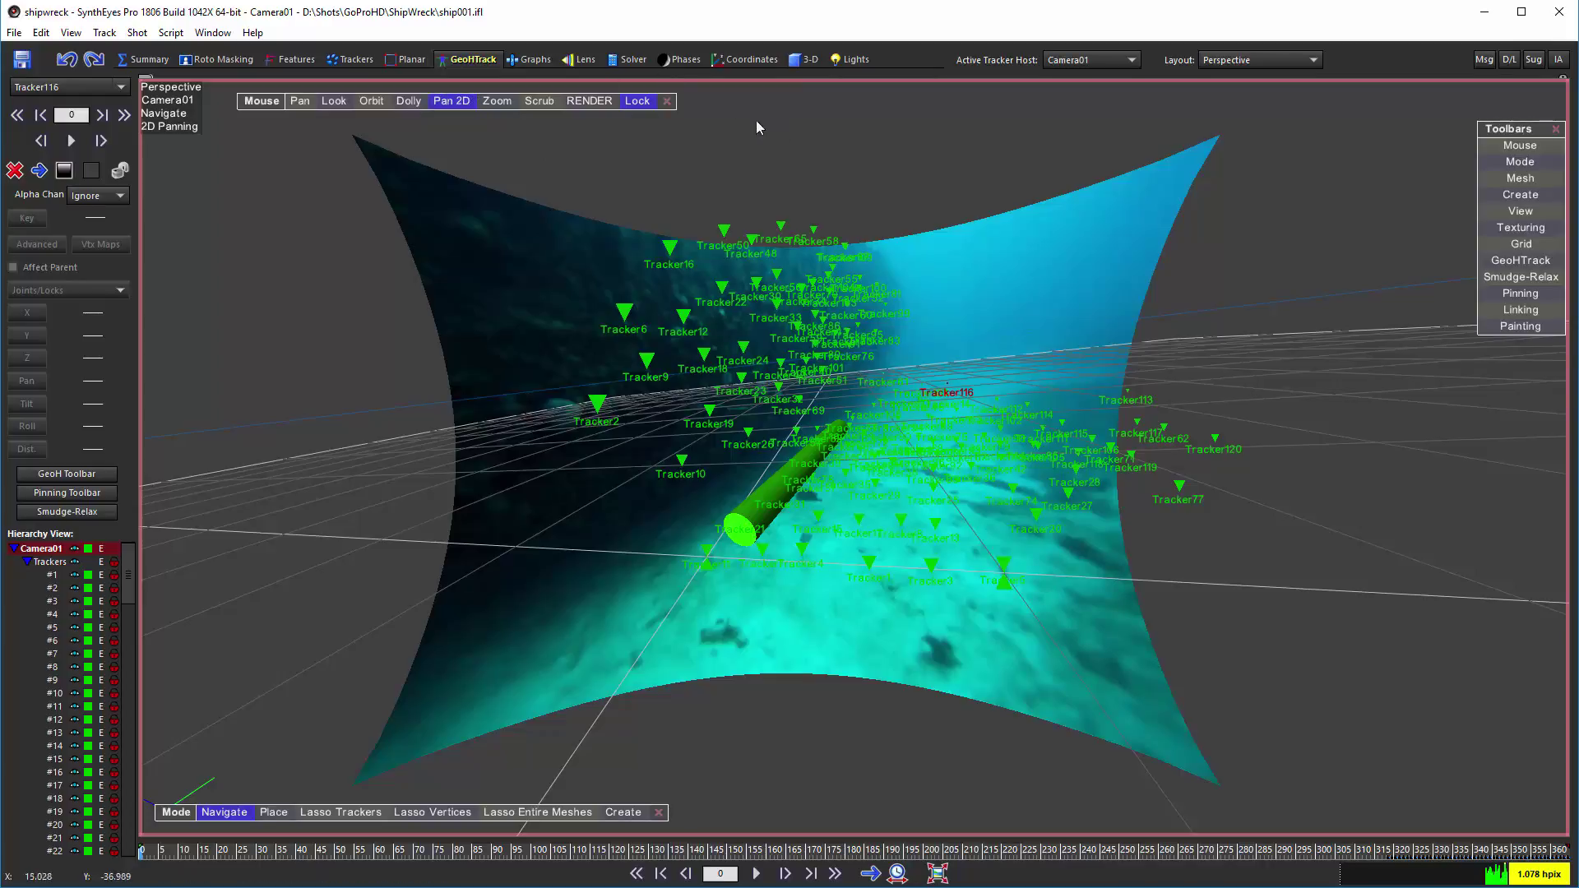
Step: Return to the solver layout and run the Lens Workflow with a margin of 80 to undistort and pad the shot
click(632, 60)
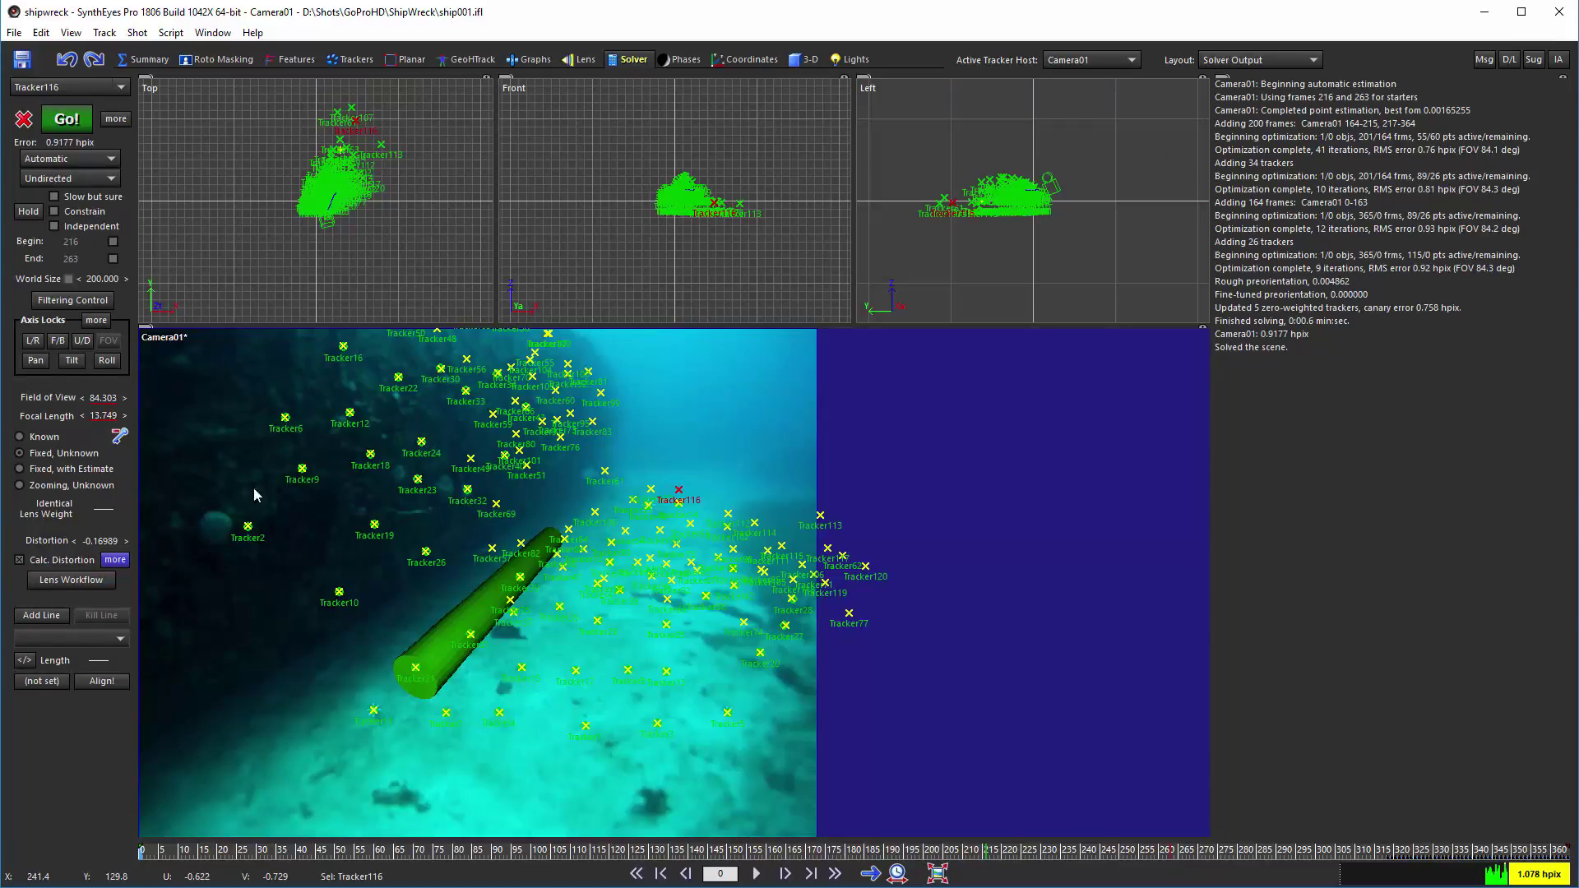
click(75, 581)
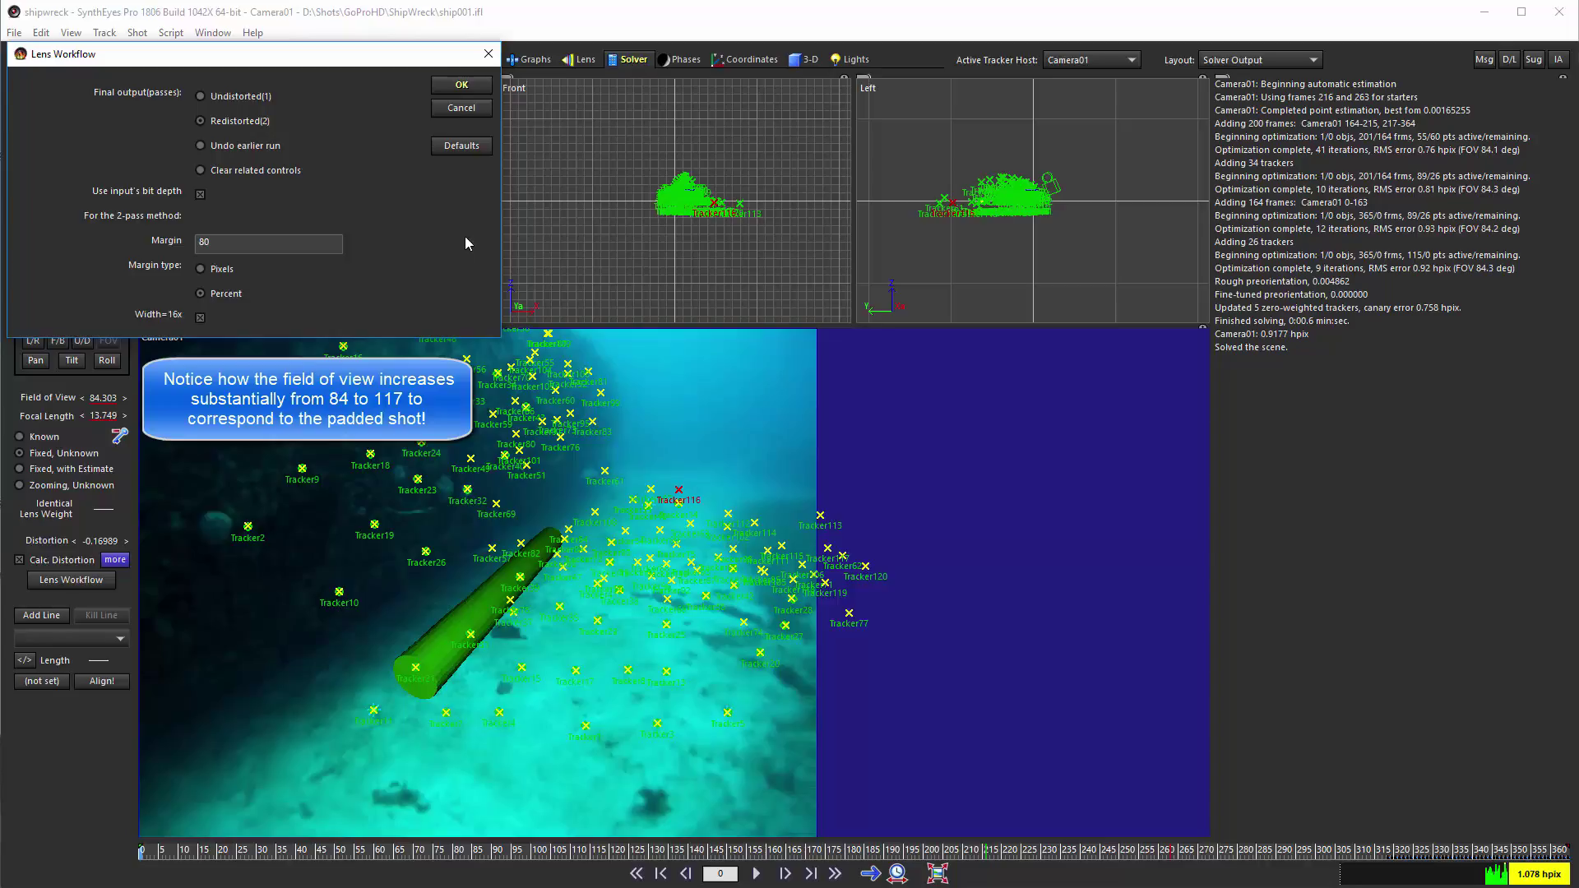
click(474, 88)
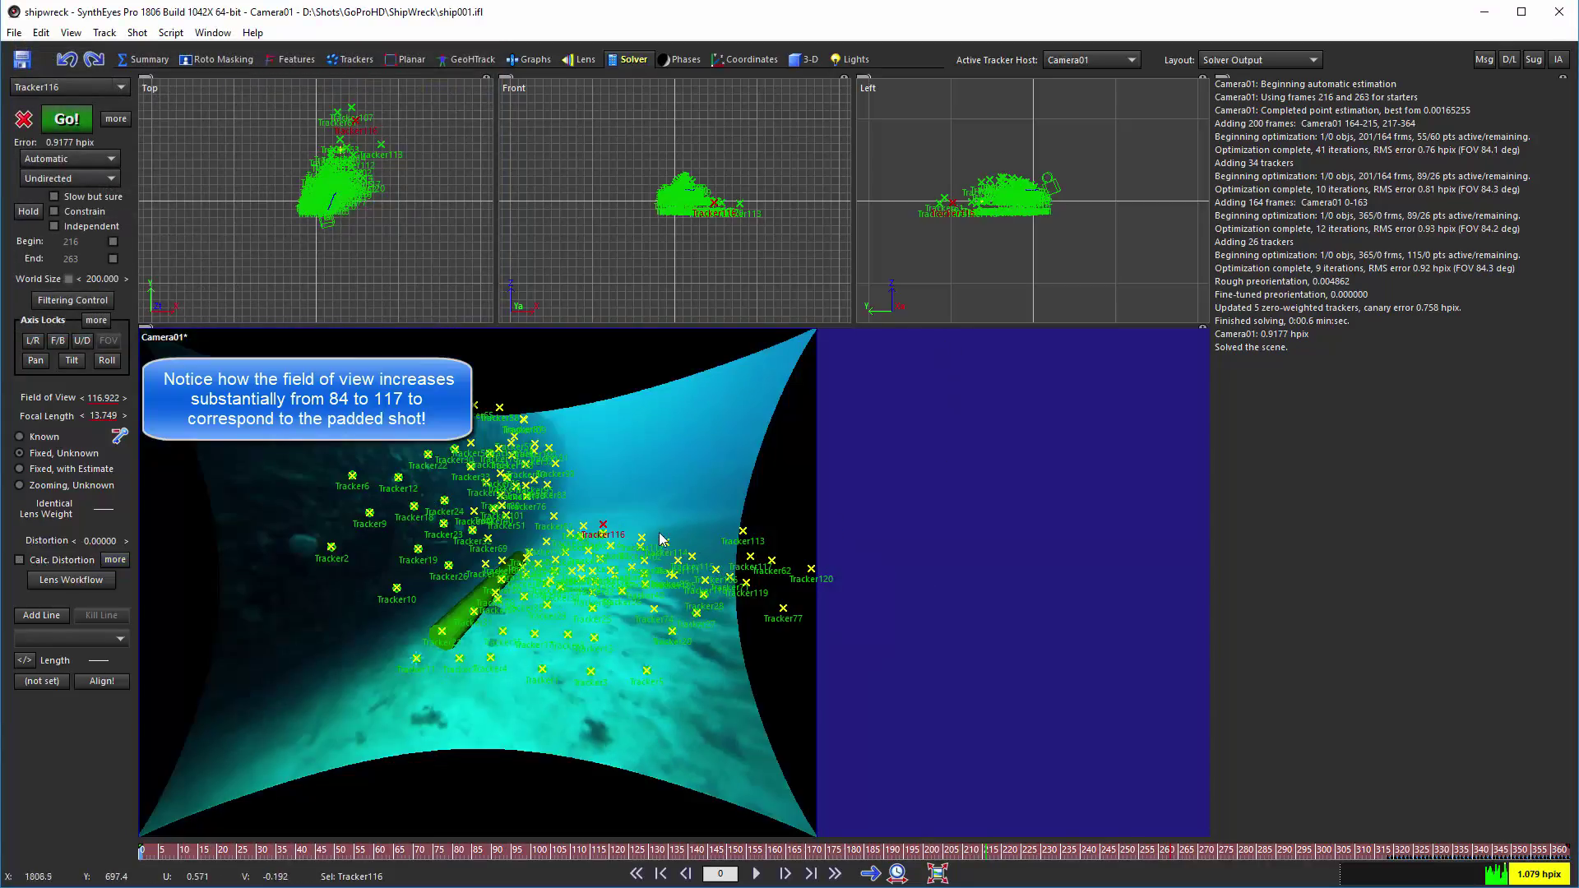
Step: Examine the padded image's upper-right corner up close, and check how the trackers and cylinder fit through frame 46
scroll(660, 539, down, 2)
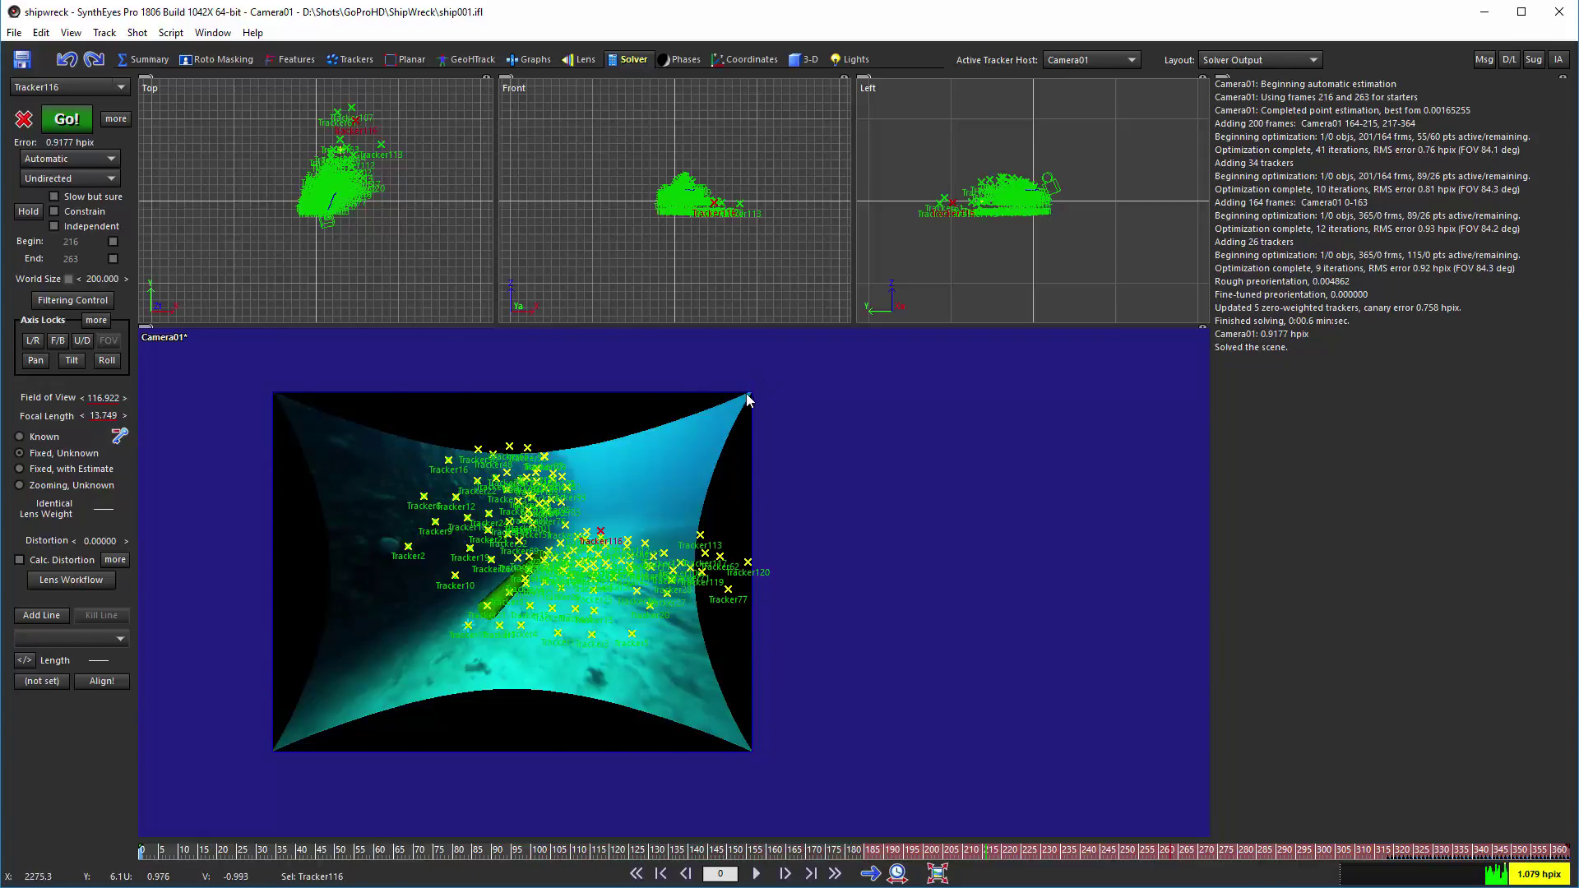
scroll(749, 399, up, 4)
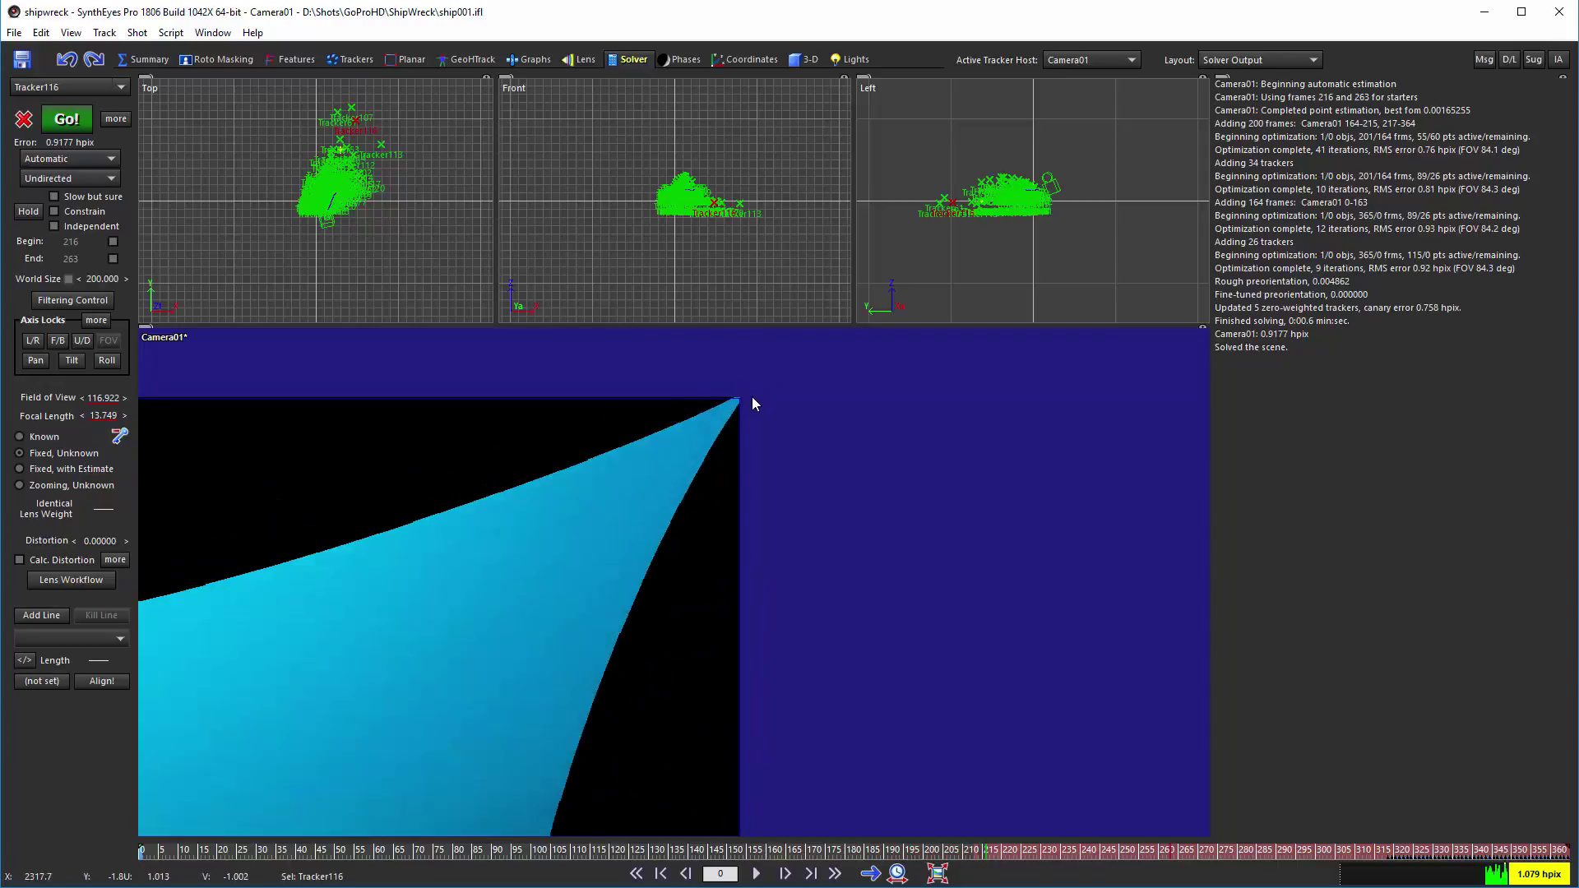
scroll(751, 397, up, 2)
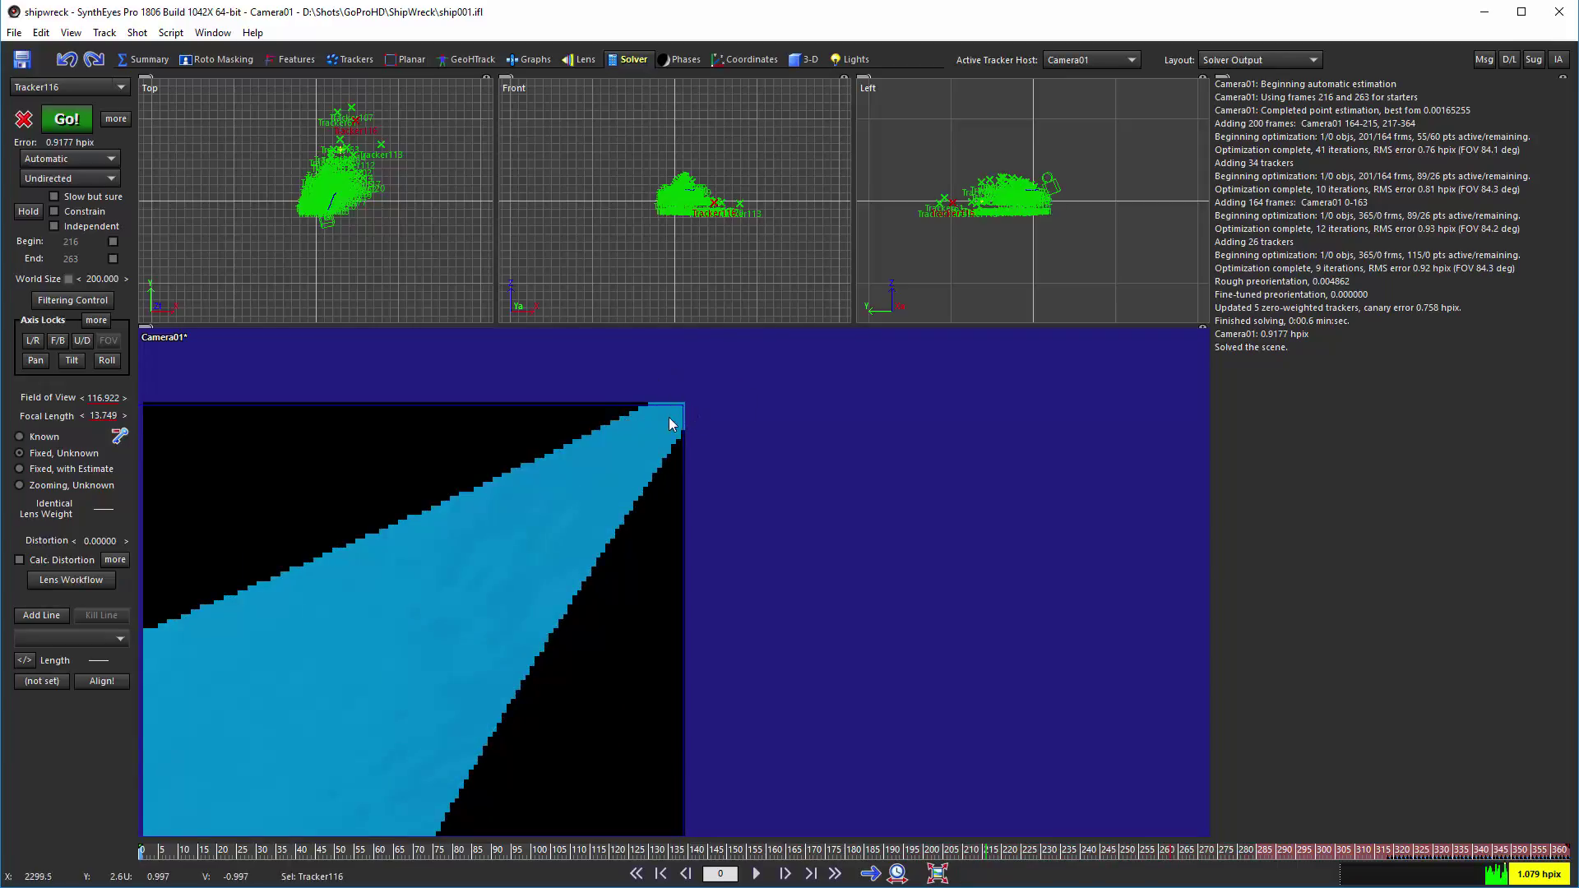
scroll(673, 425, down, 5)
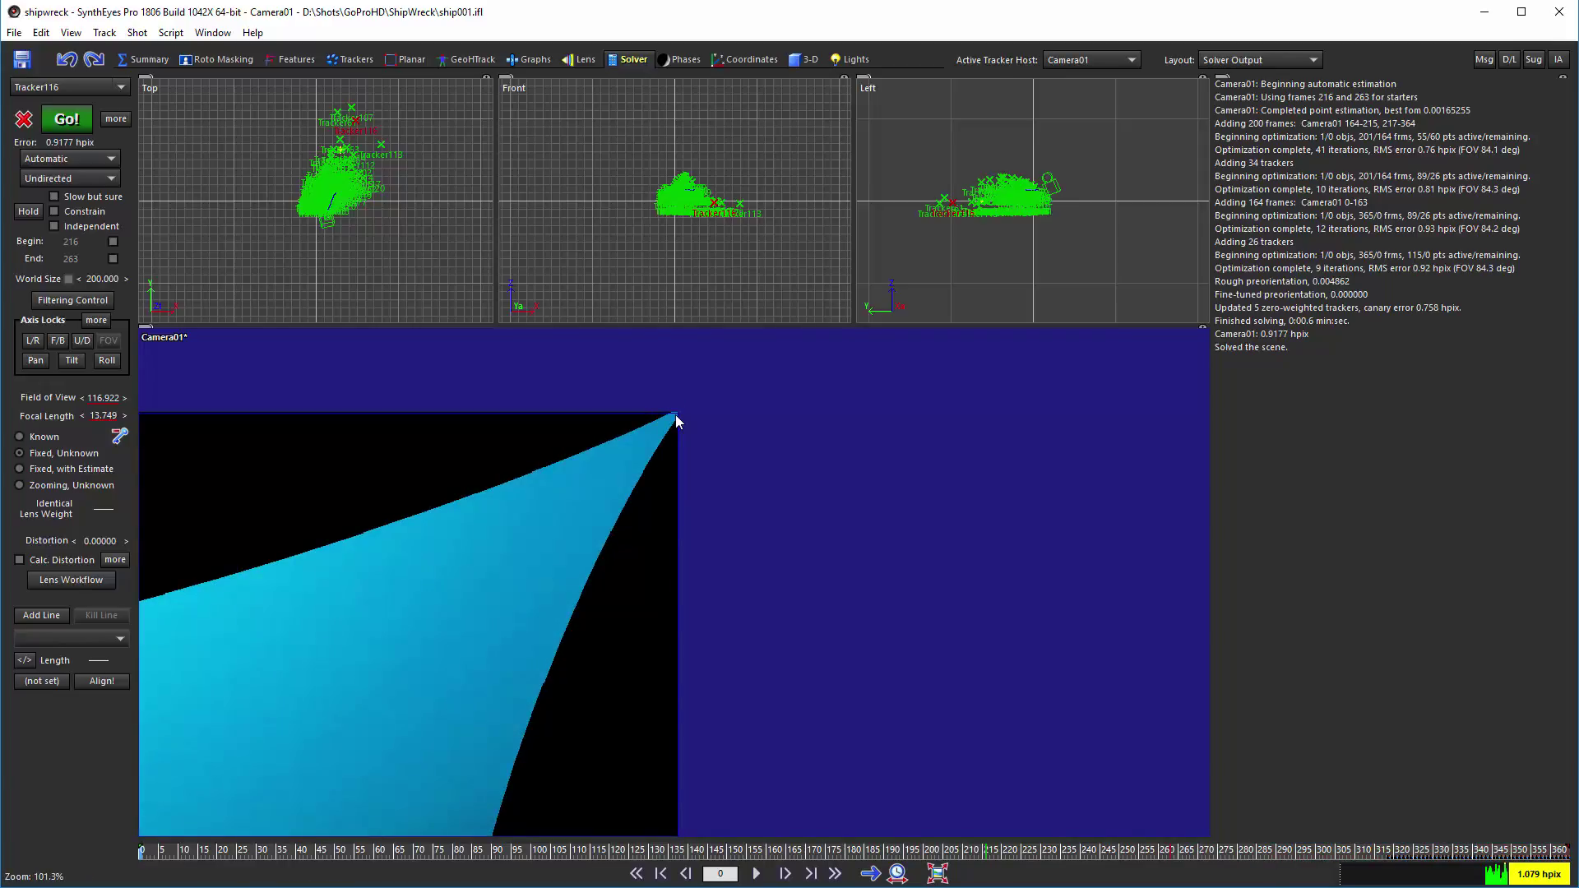
scroll(674, 418, down, 6)
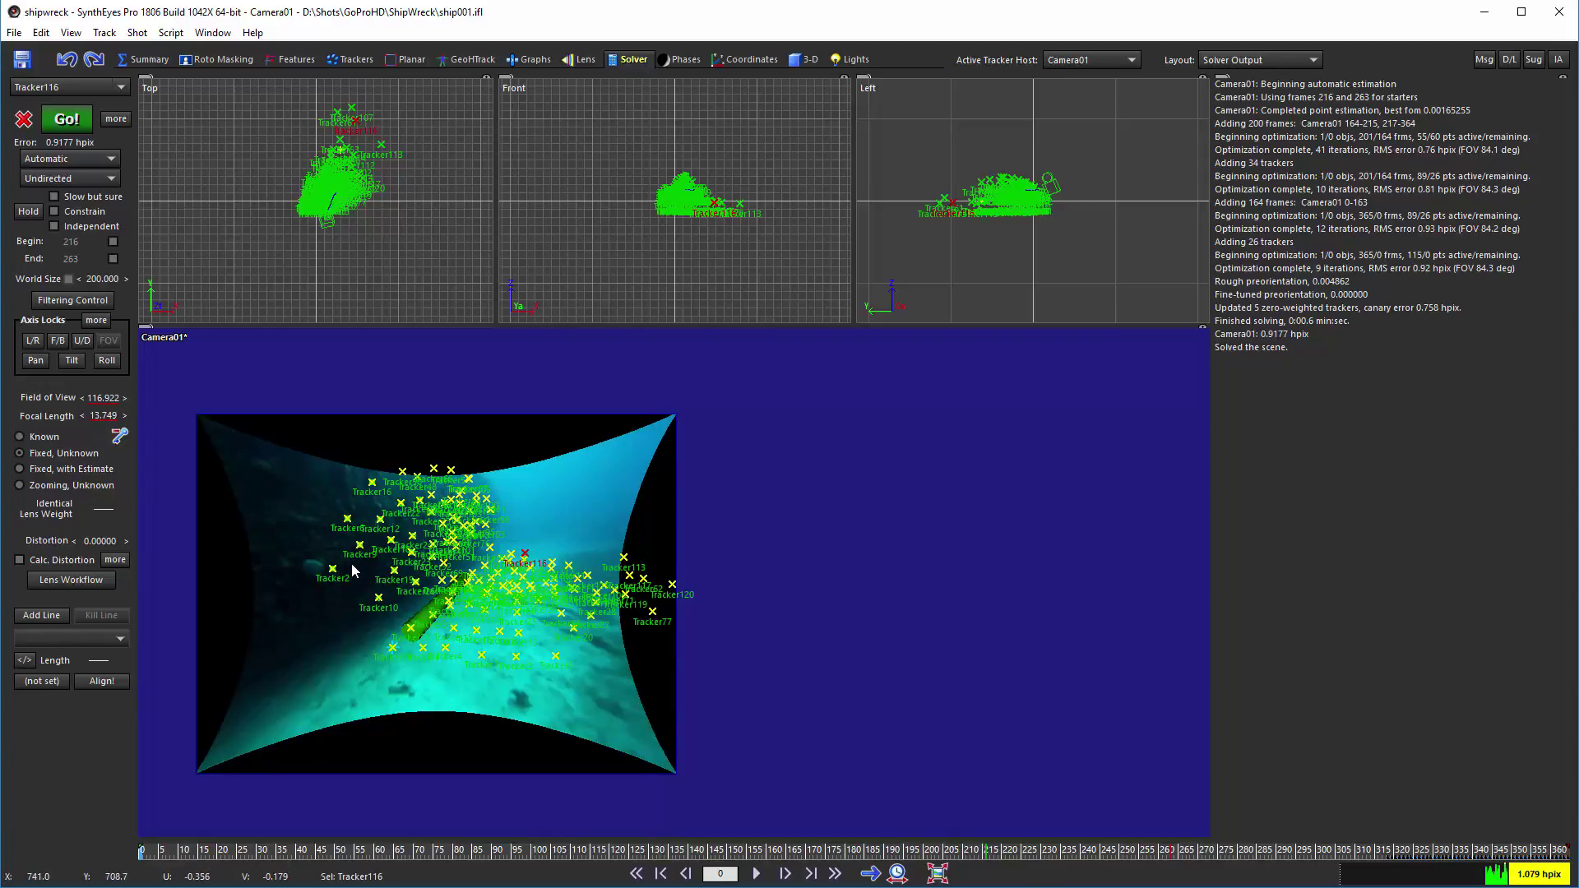
mouse_move(443, 552)
scroll(690, 518, down, 1)
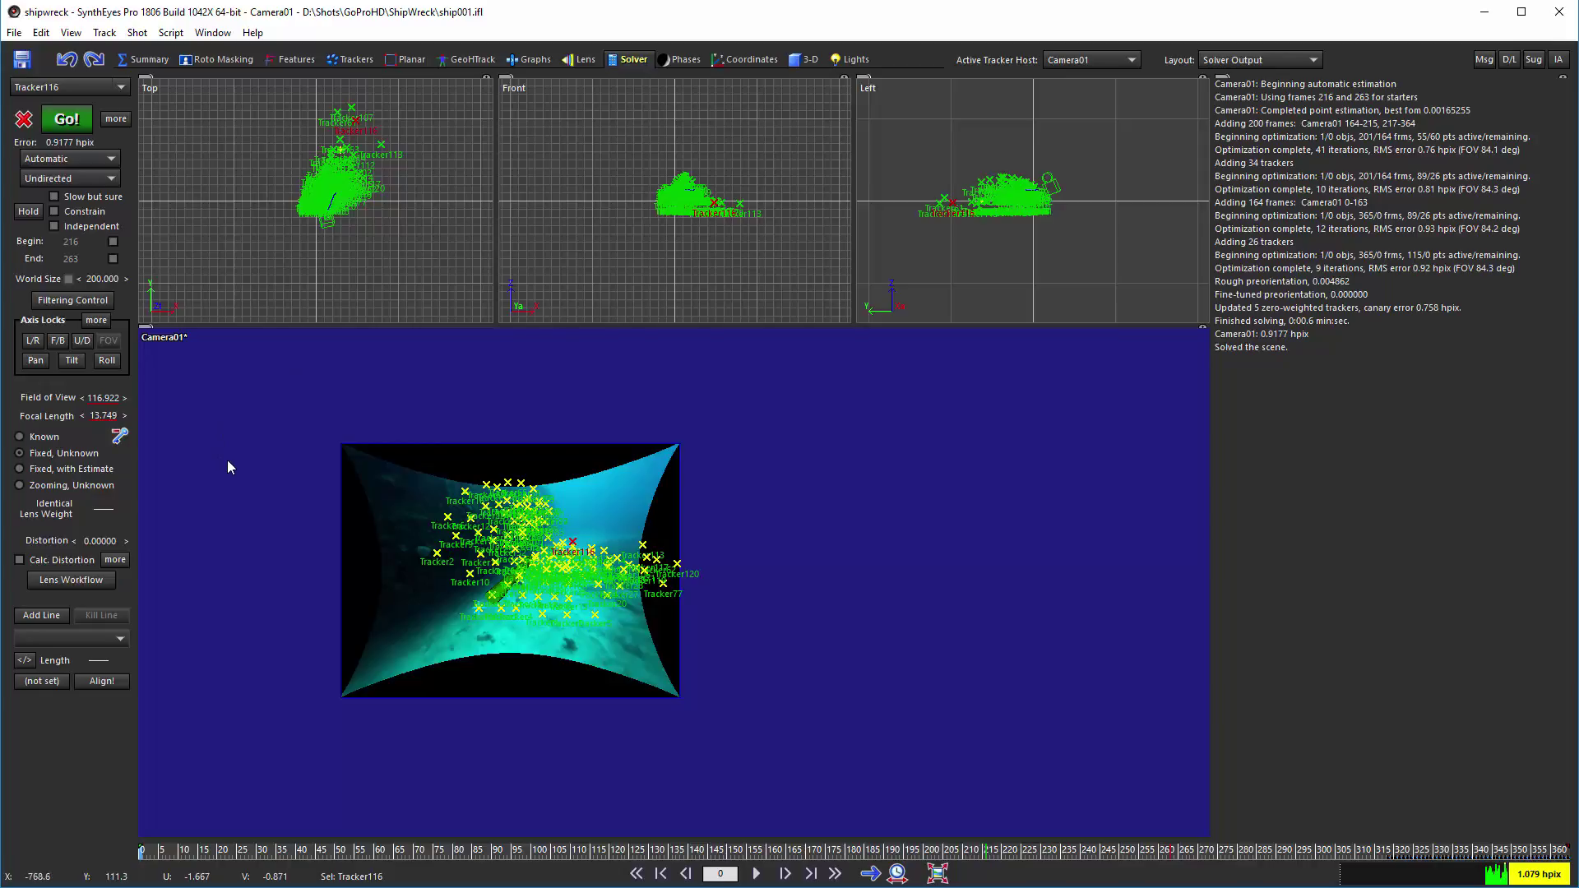
scroll(523, 529, up, 2)
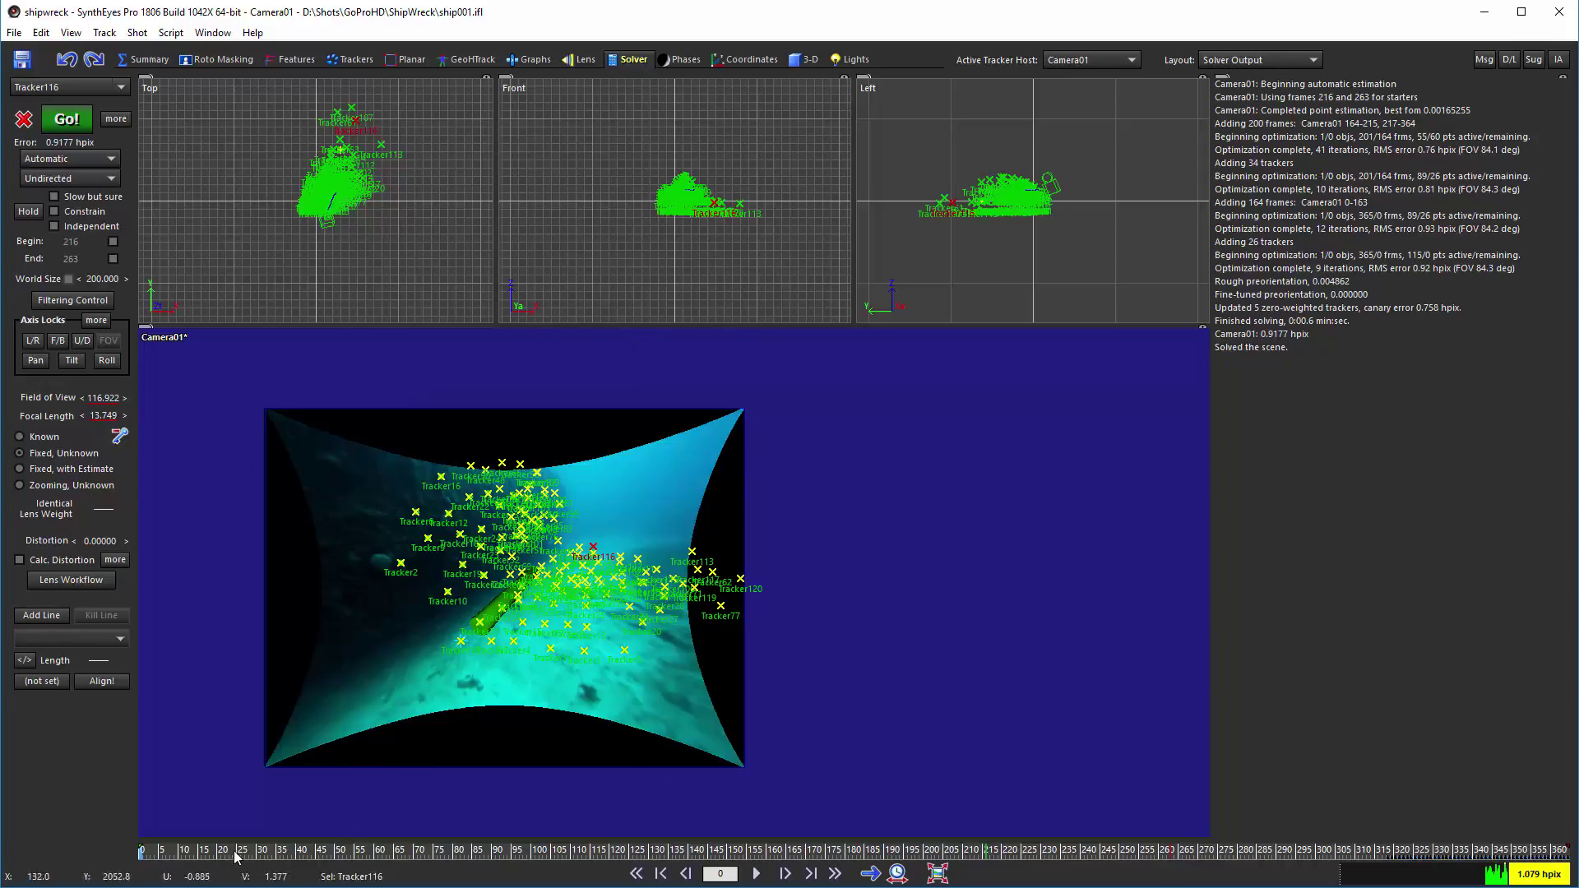
drag(234, 853, 312, 829)
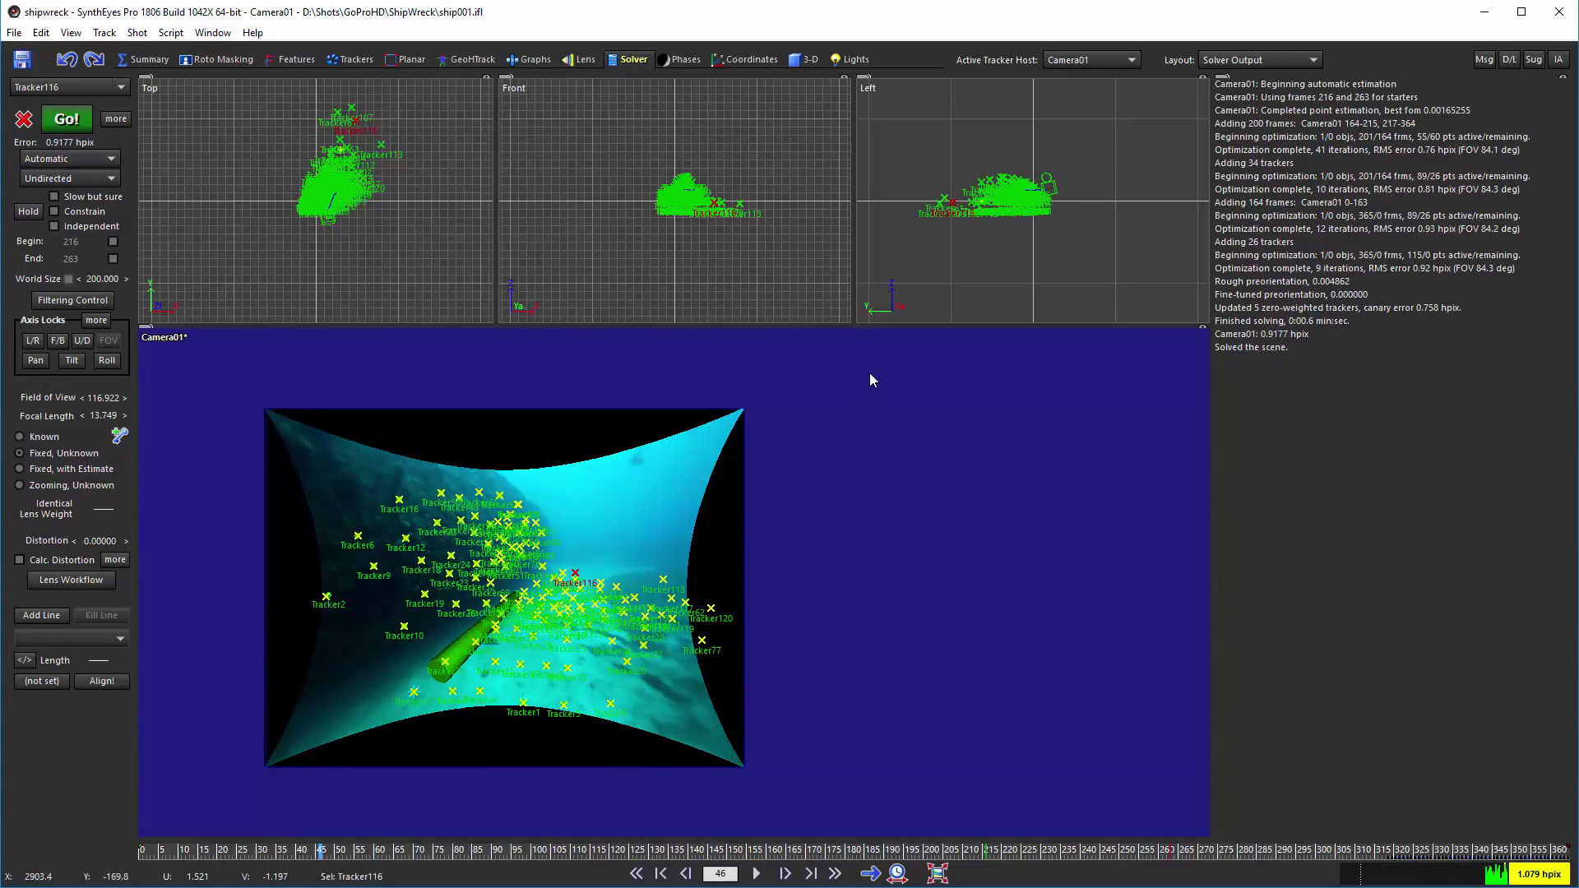
Step: Export the scene as AfterEffects Javascript to shipwreck.jsx, replacing the existing file, with New project - Run now for CC 2018
click(14, 33)
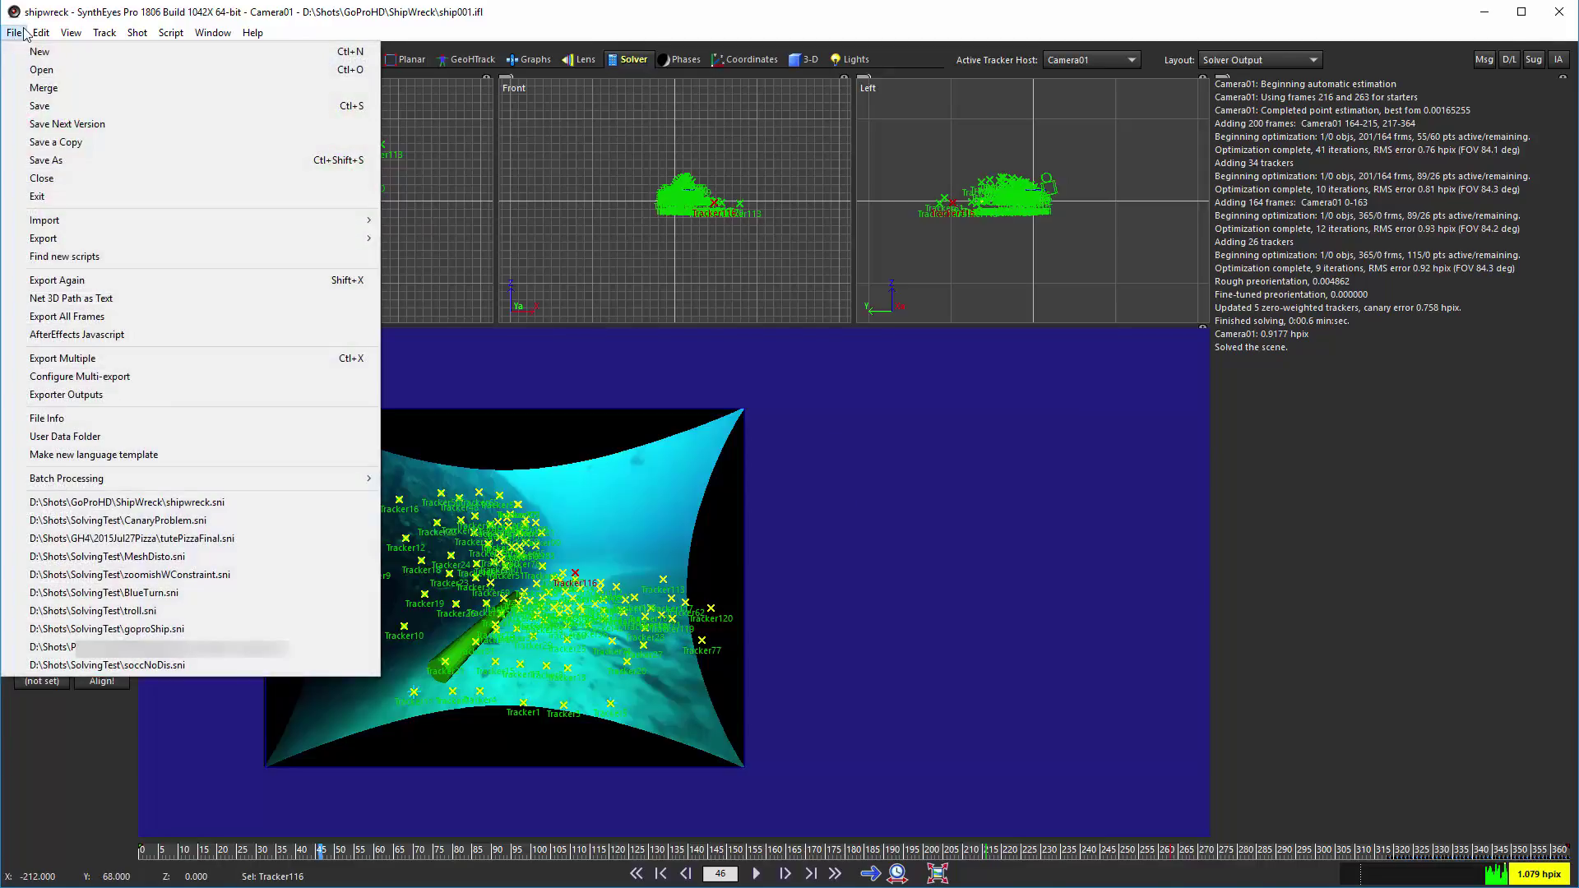
key(Right)
key(Right)
key(Left)
key(Left)
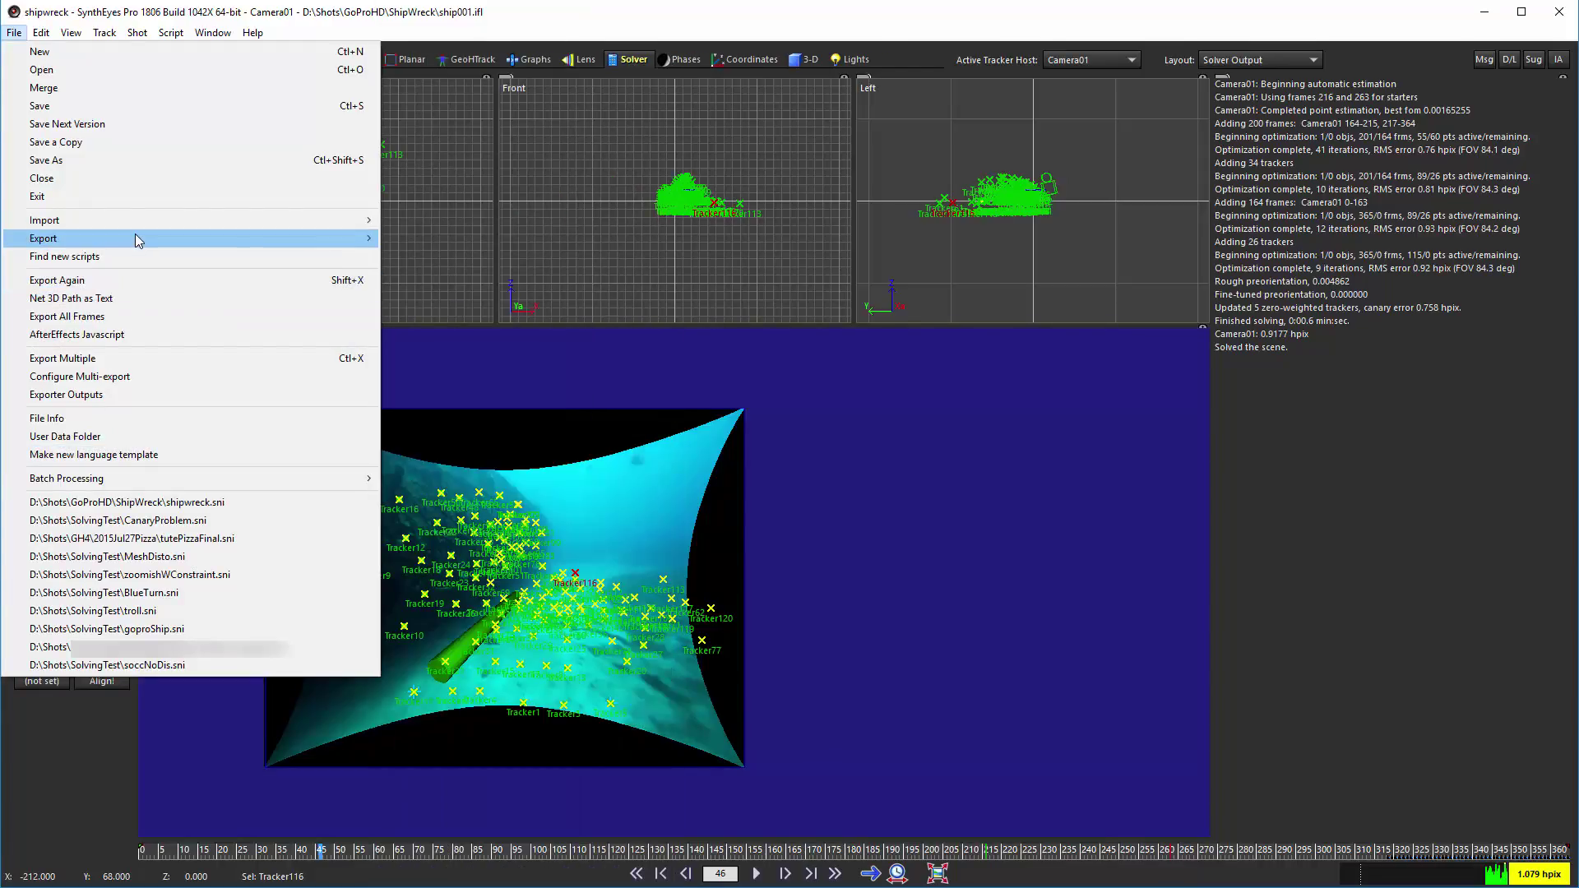
mouse_move(131, 234)
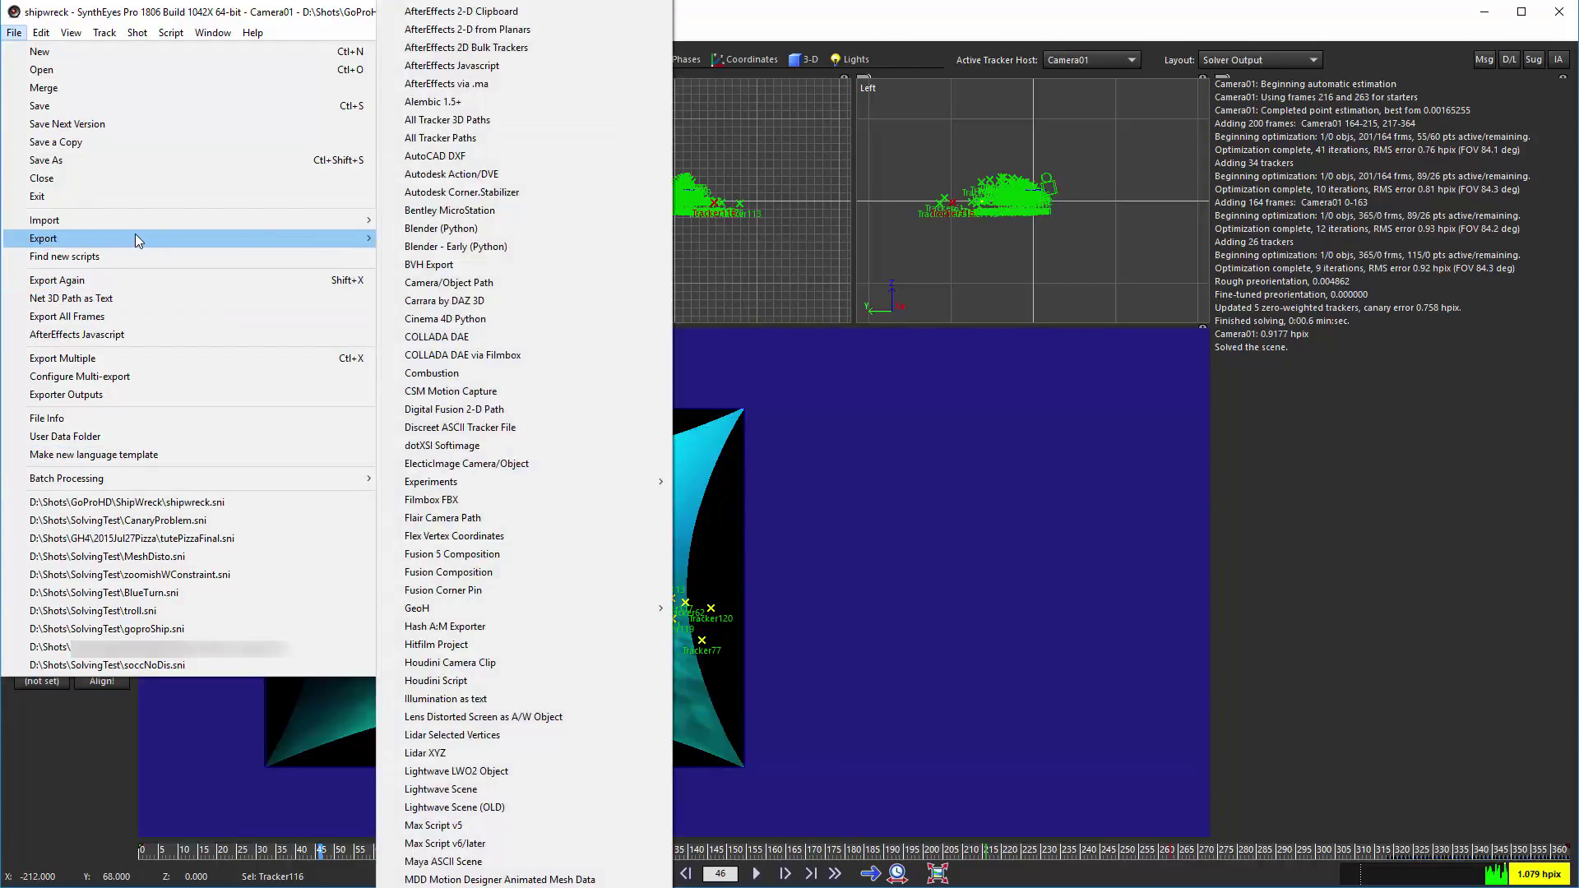
click(533, 65)
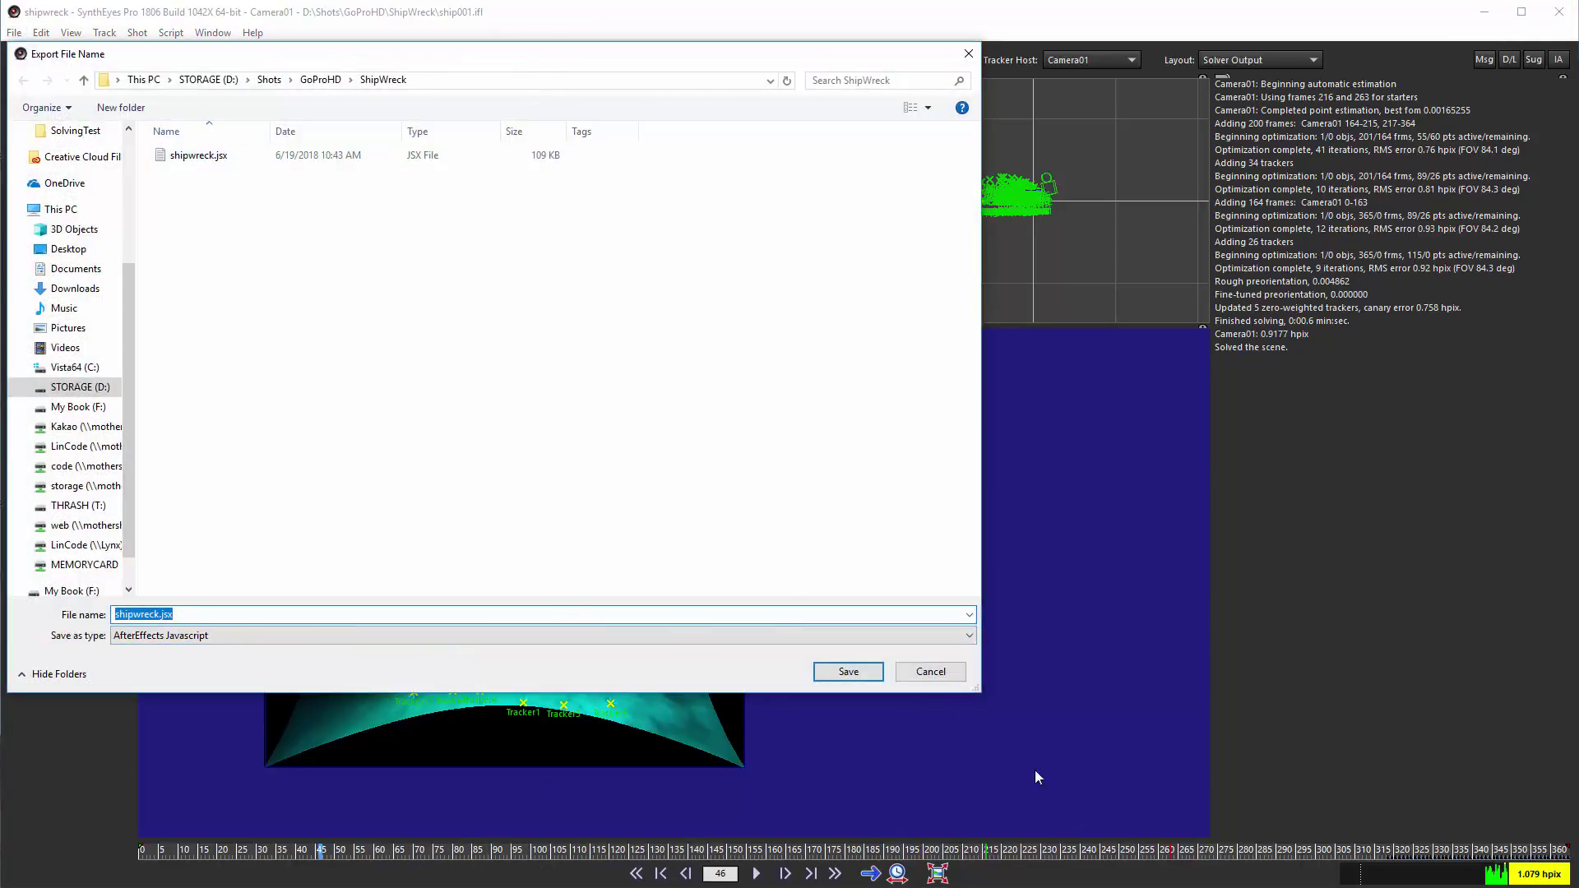
click(838, 674)
click(1013, 583)
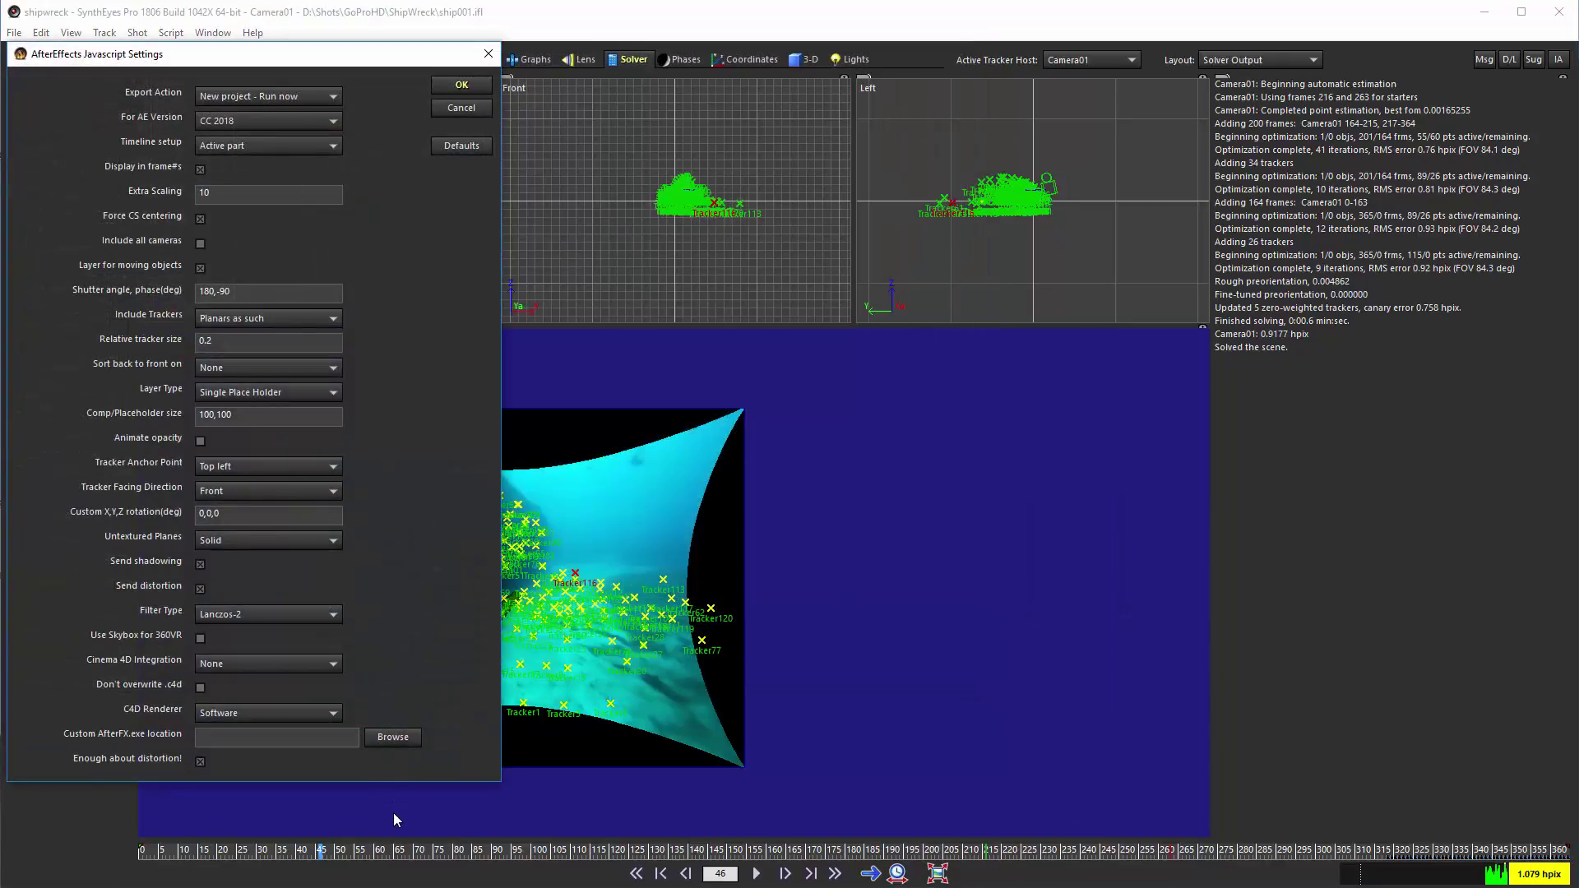
click(468, 83)
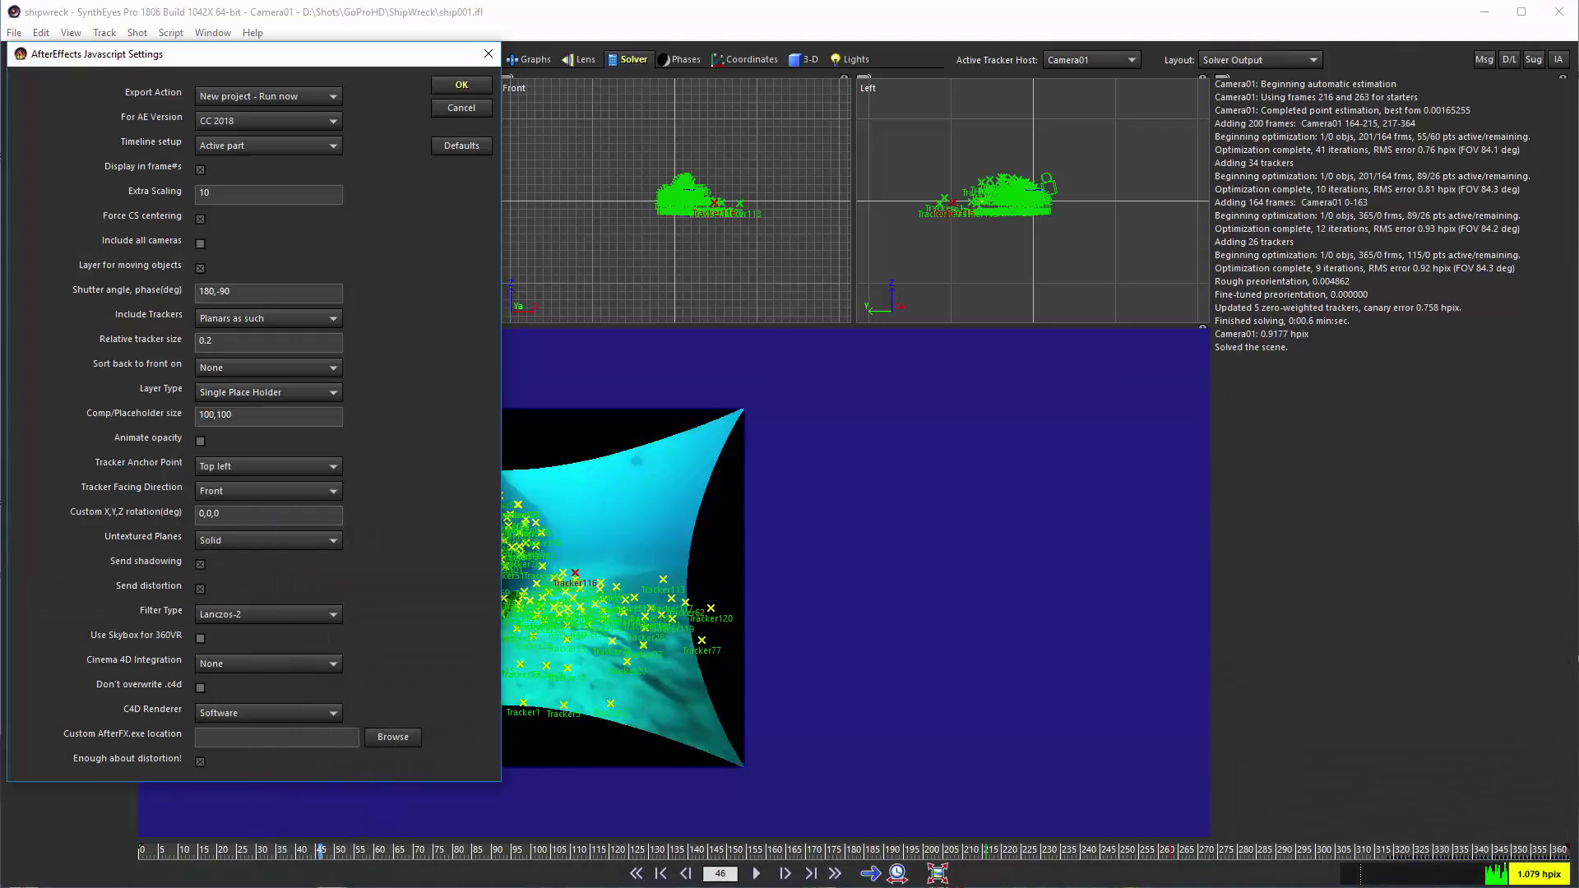
click(451, 85)
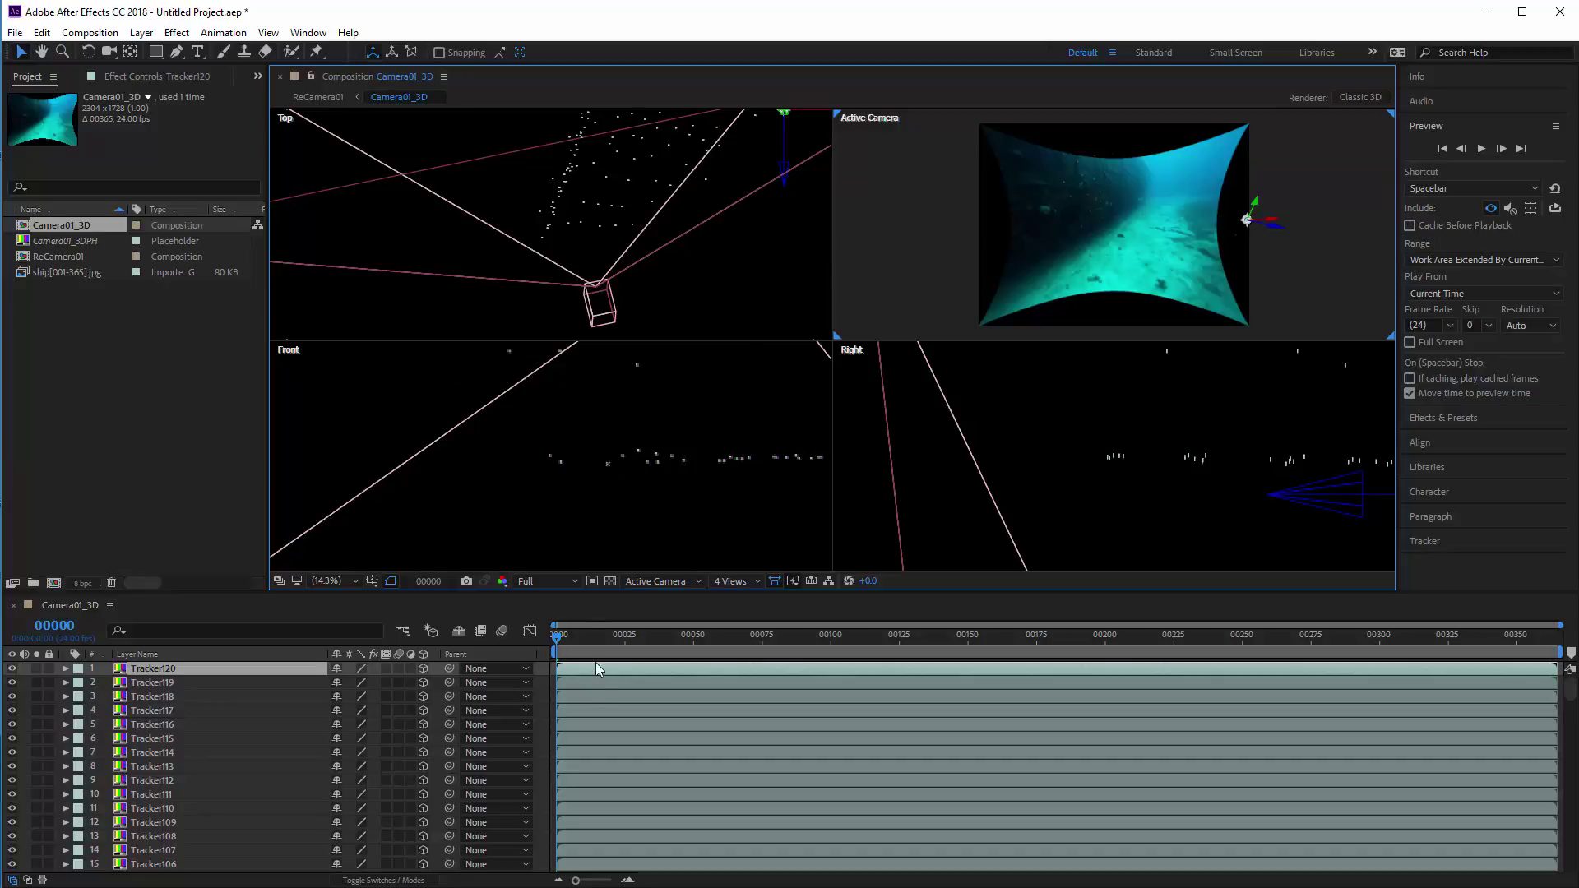
Step: Switch to After Effects and scrub the Camera01_3D composition back and forth, stopping at frame 138, to check the exported shot
drag(762, 629, 1296, 635)
drag(1564, 634, 589, 641)
drag(737, 647, 935, 637)
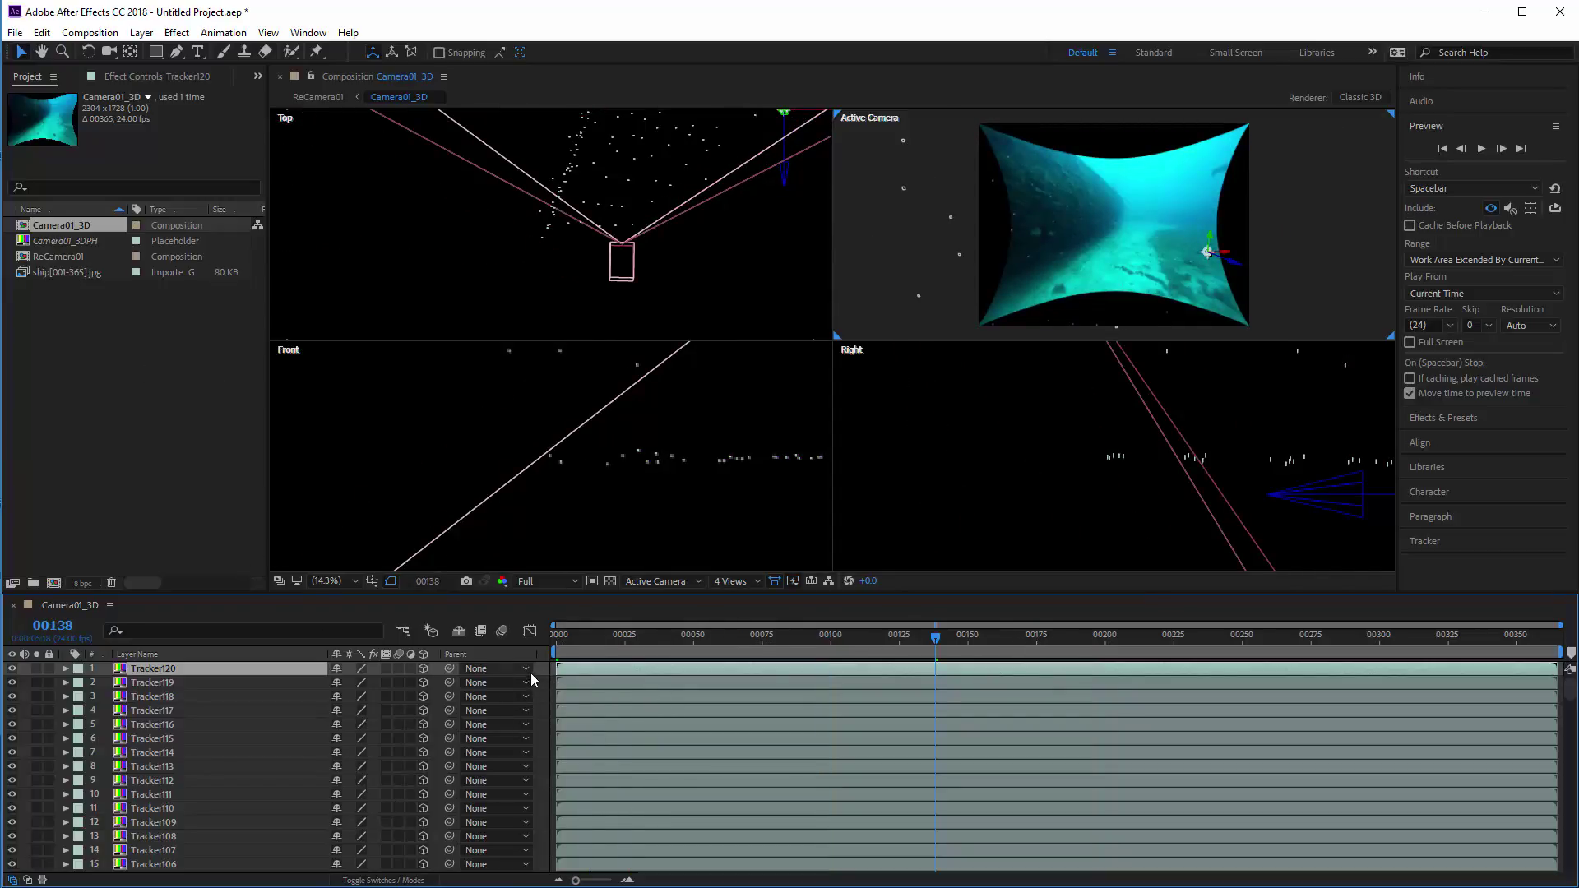
Step: Select the ship[001-365].jpg layer at the end of the Camera01_3D layer stack and examine its SynthEyes Distortion effect settings
drag(543, 666, 540, 827)
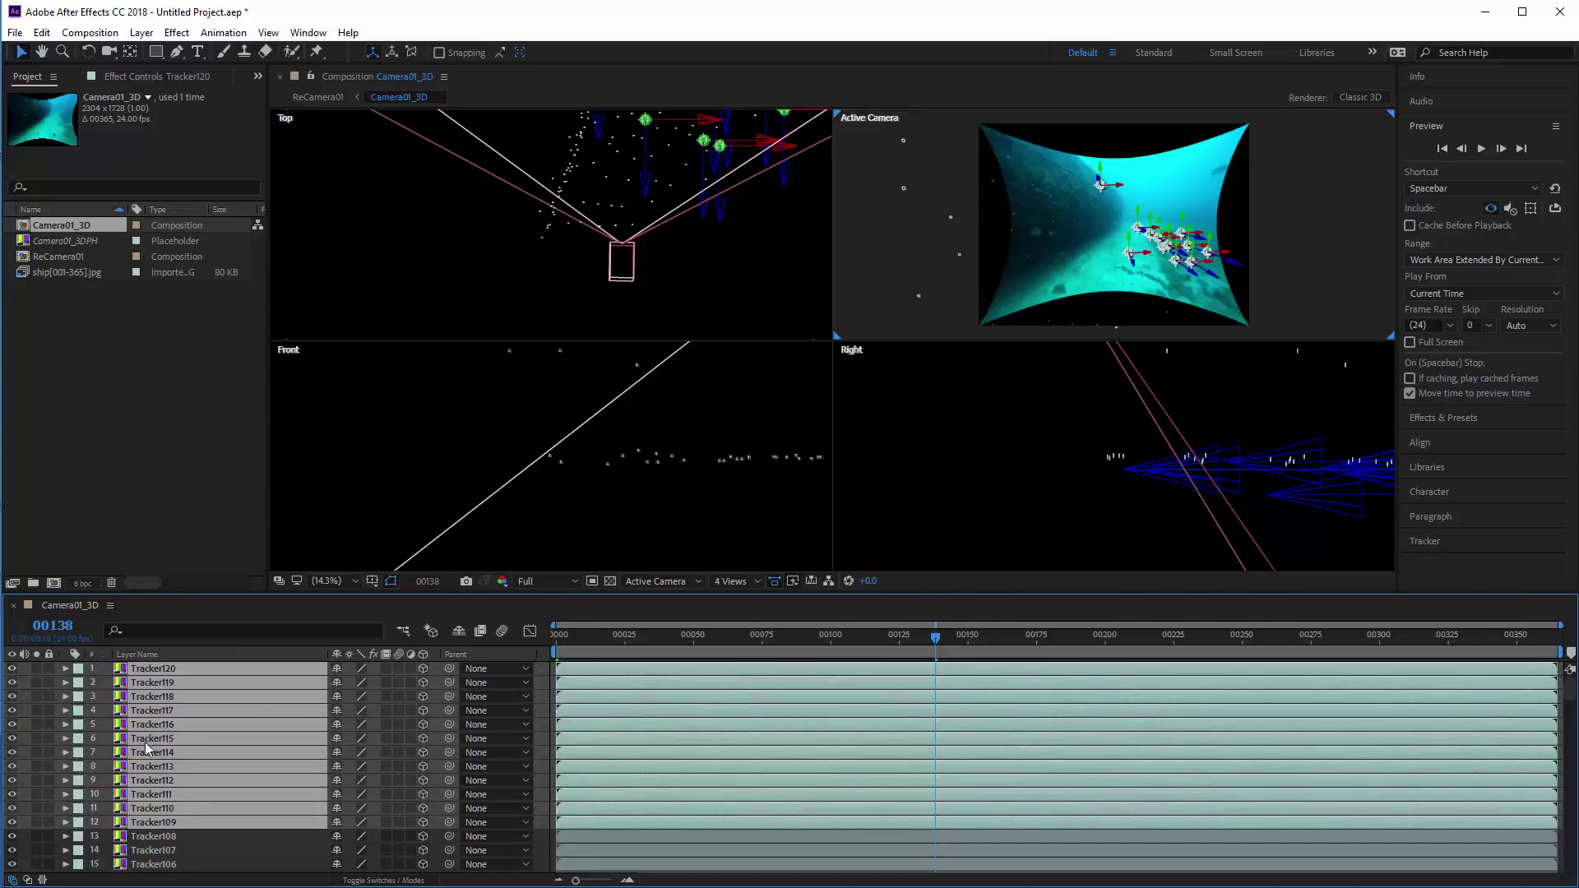
scroll(286, 709, down, 20)
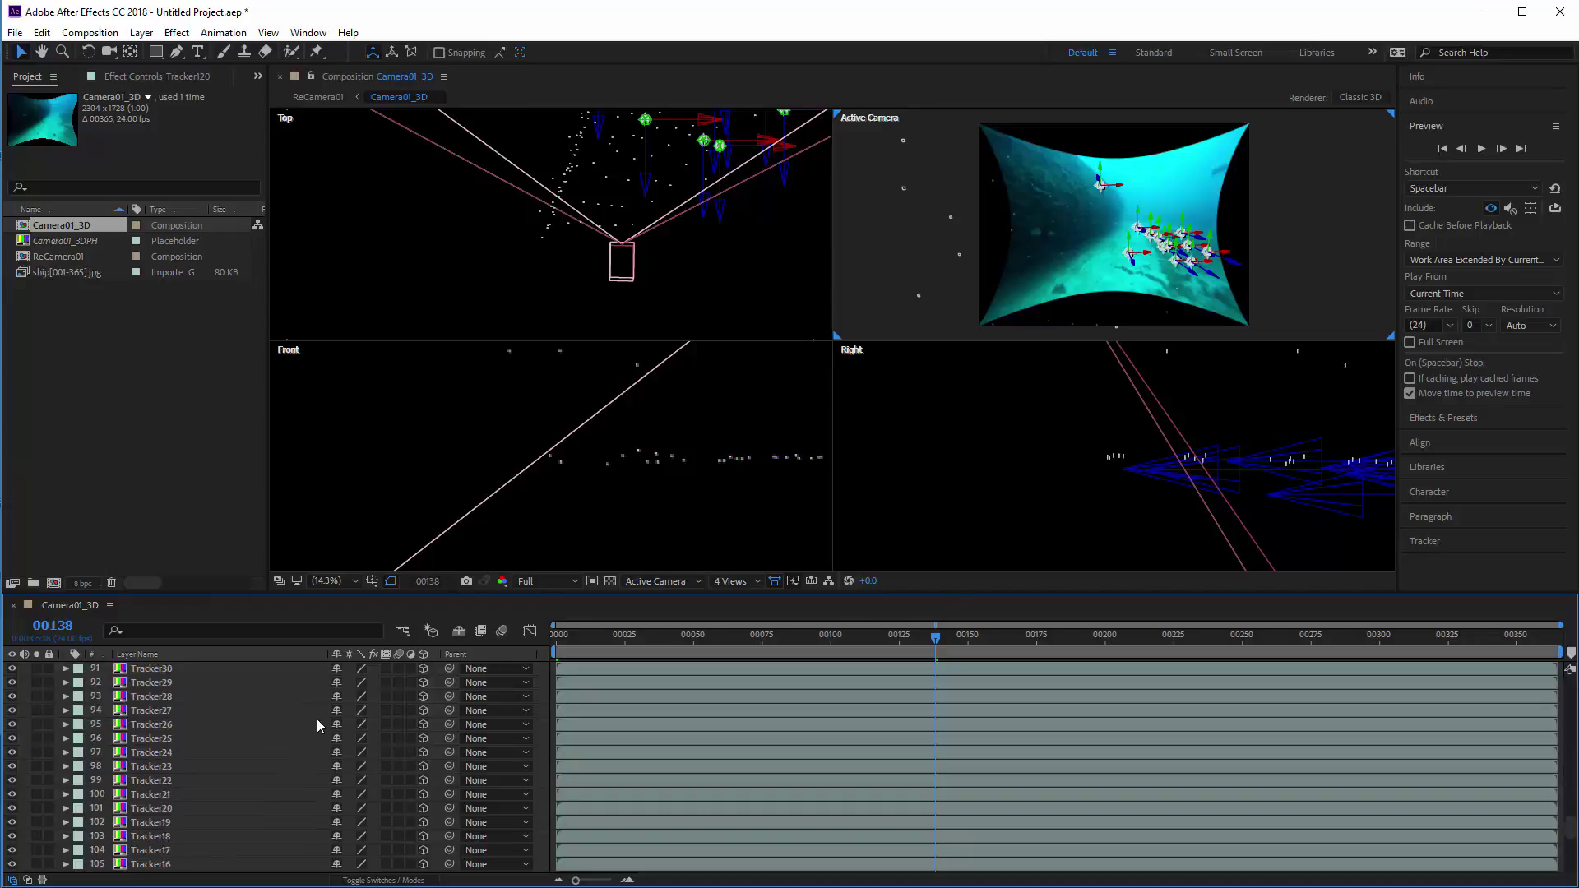
scroll(317, 719, down, 6)
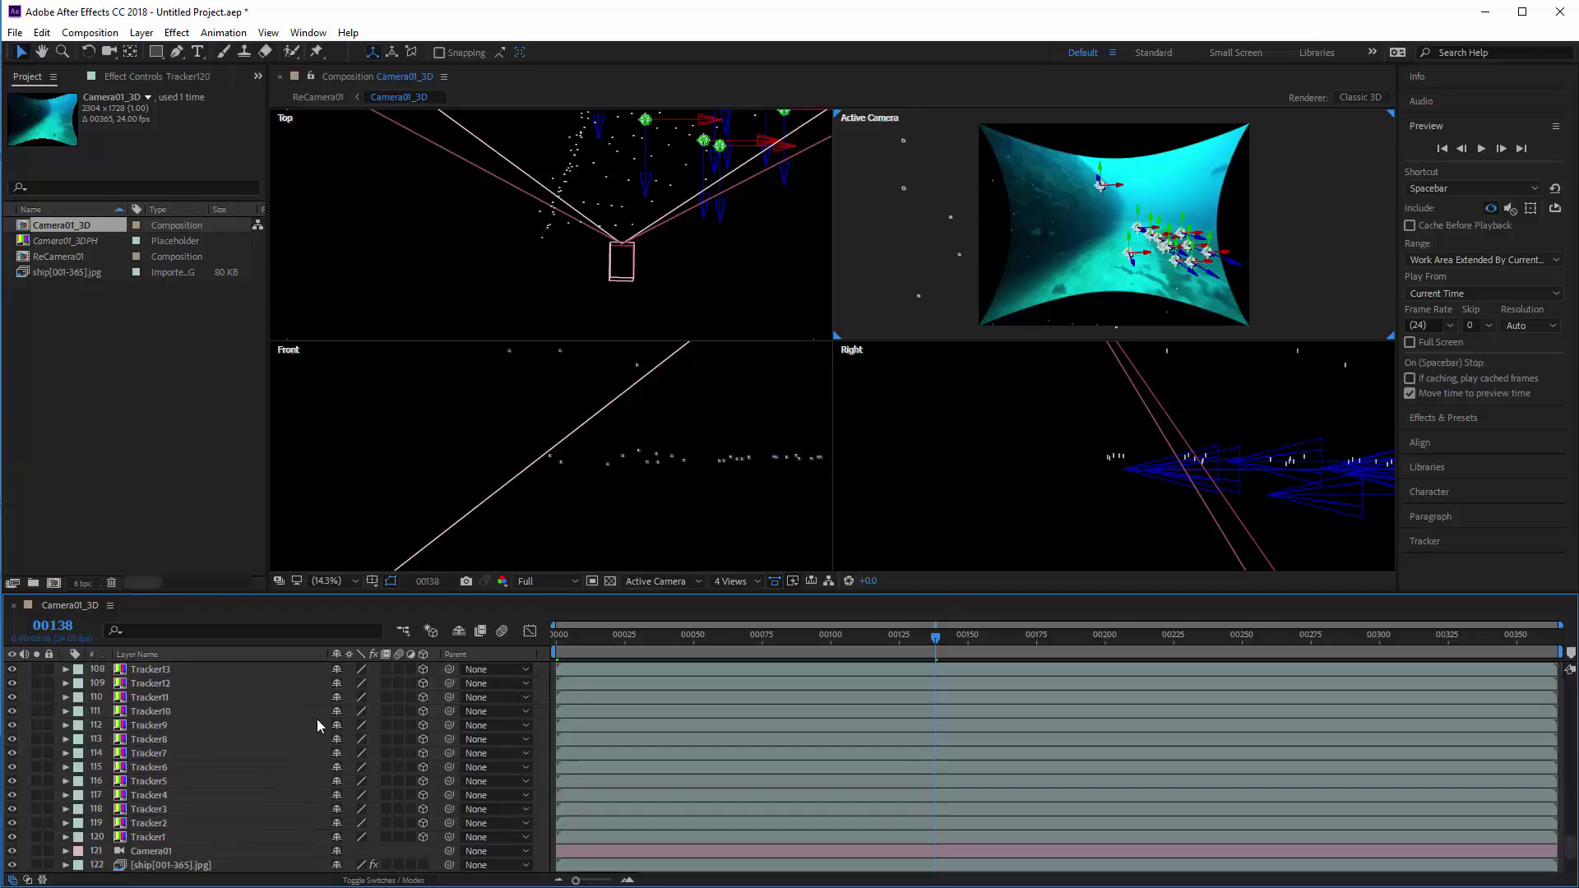
click(188, 867)
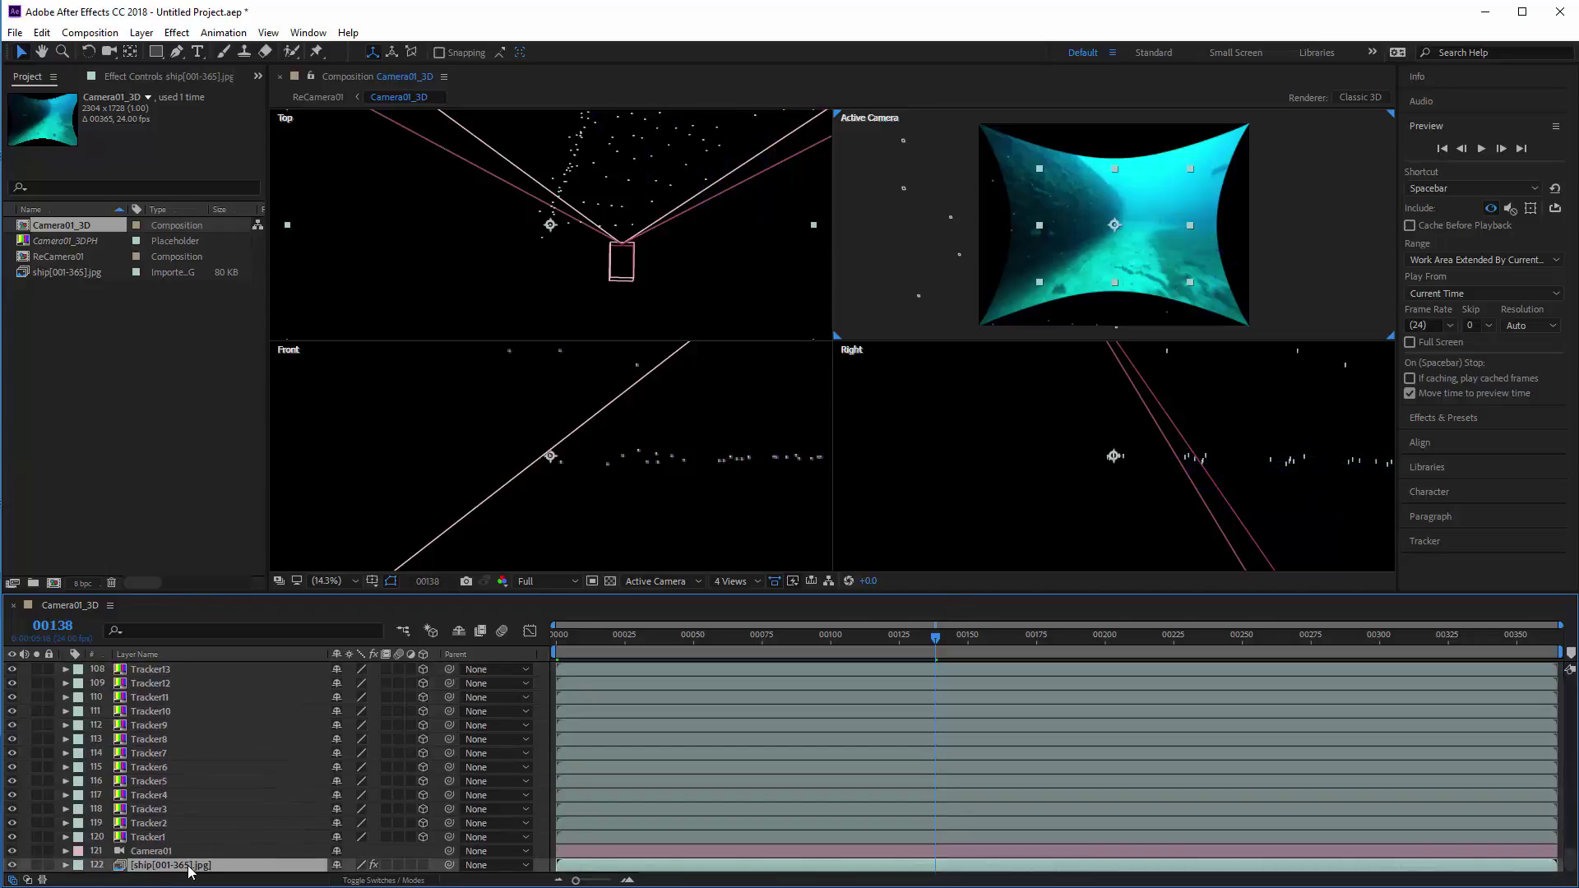
click(179, 78)
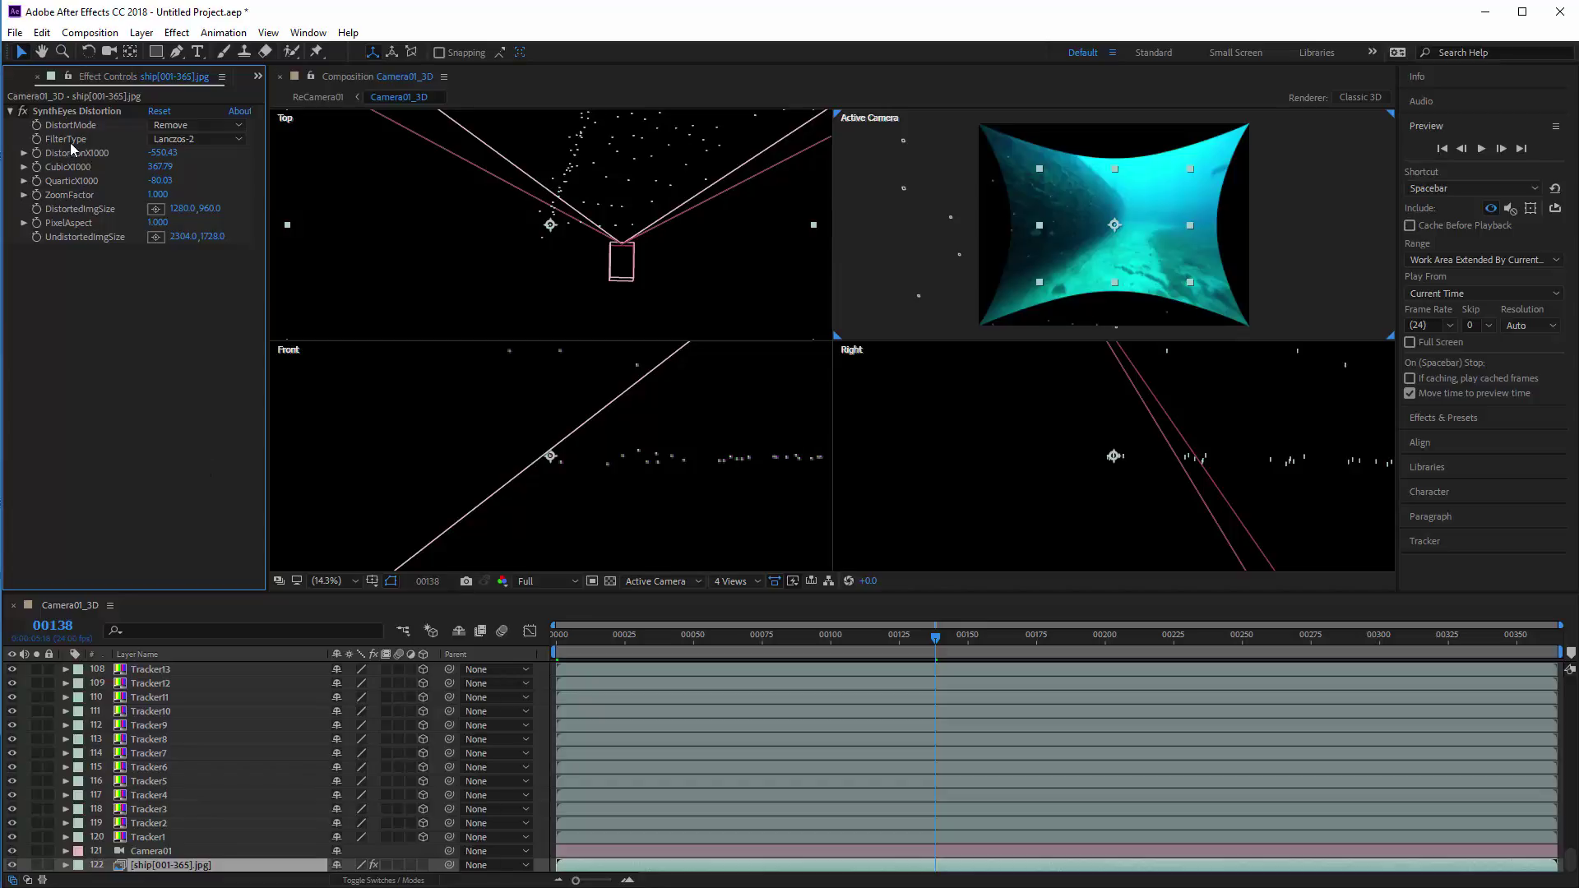
Step: Open the ReCamera01 composition in a single-view layout and scrub to frame 91 to check the redistorted shot
click(14, 82)
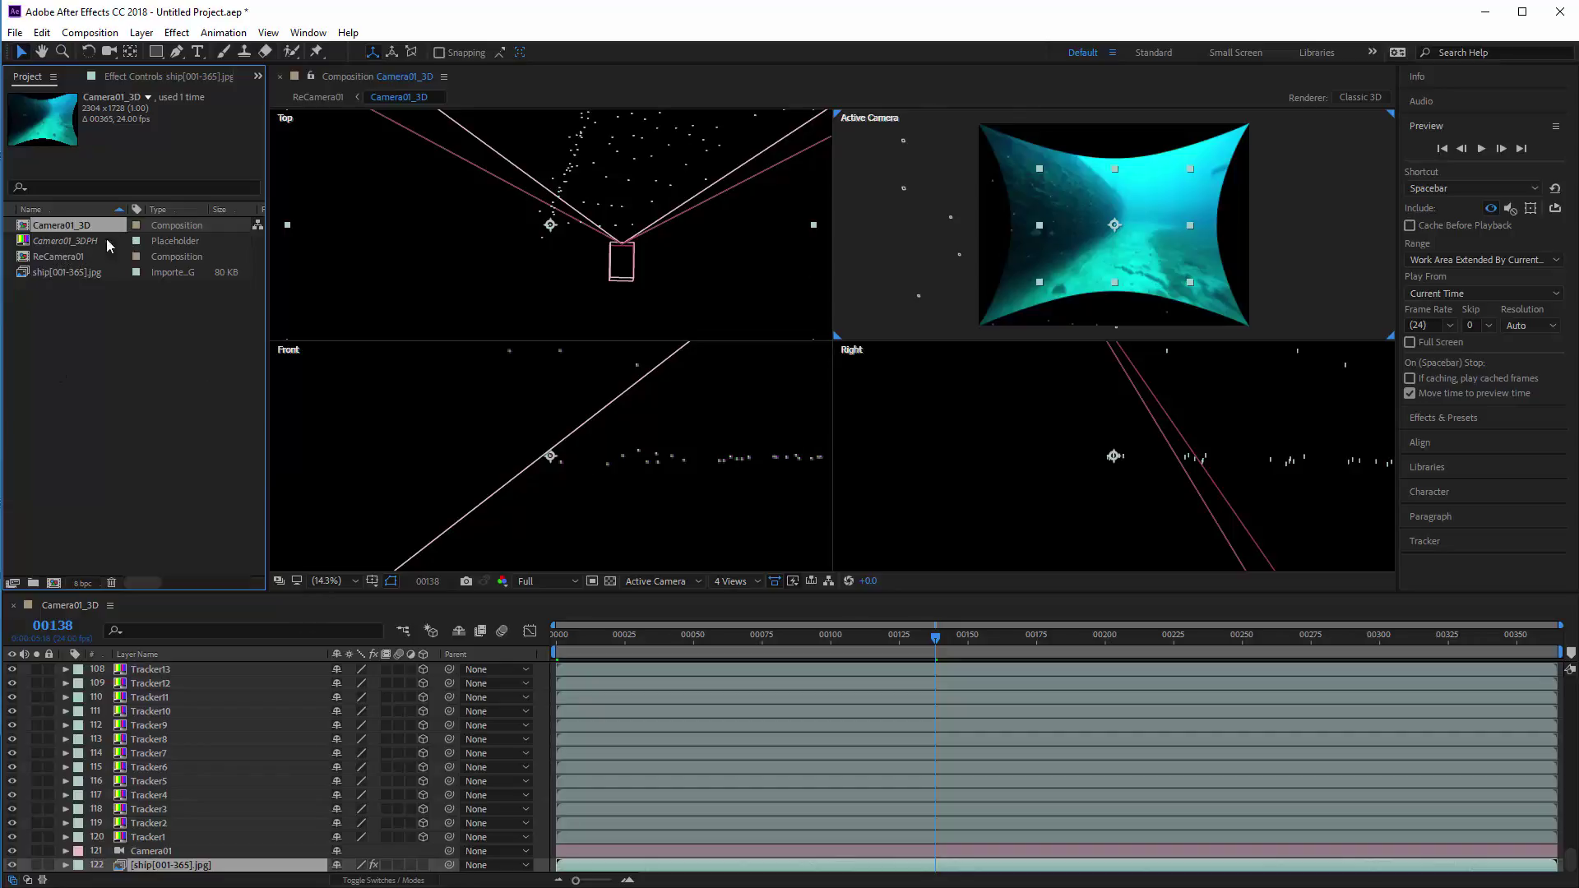
click(81, 259)
double_click(80, 259)
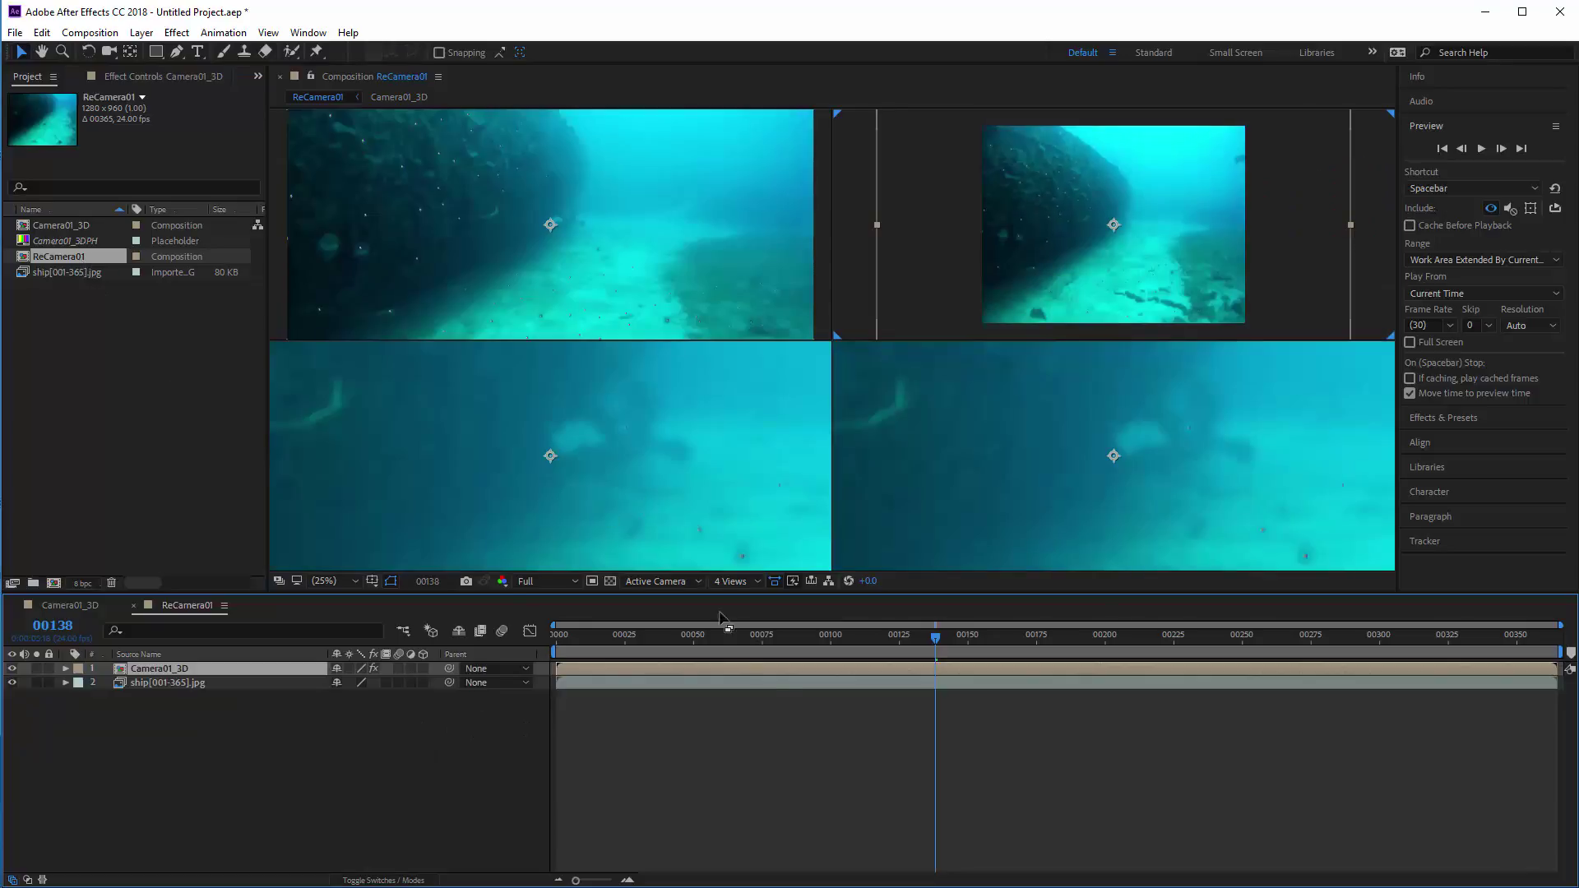
click(740, 580)
click(745, 601)
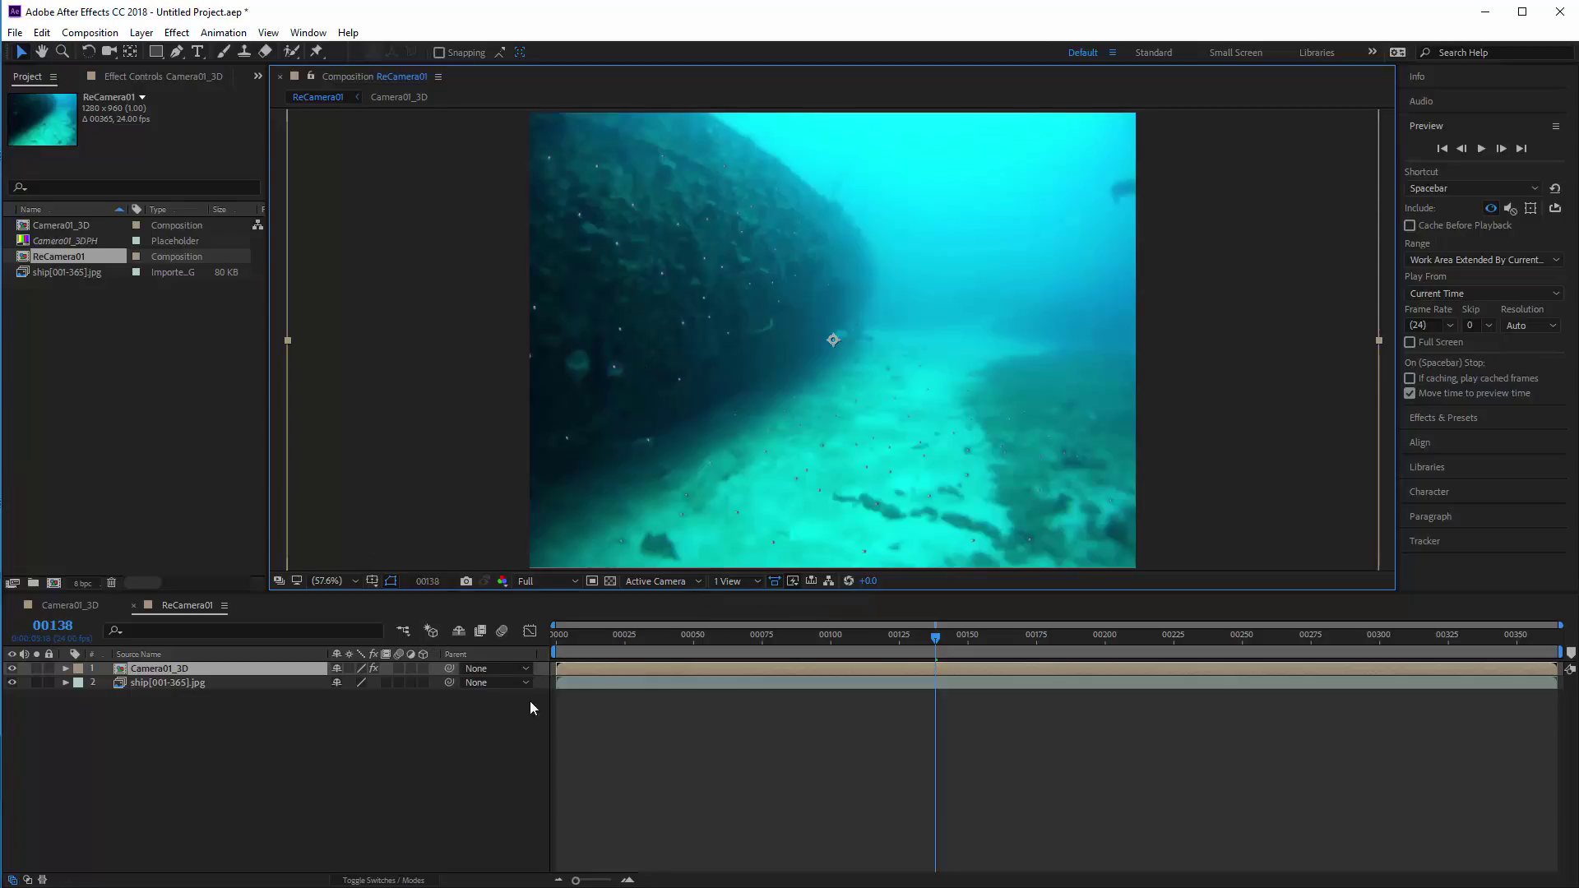
drag(579, 638, 807, 638)
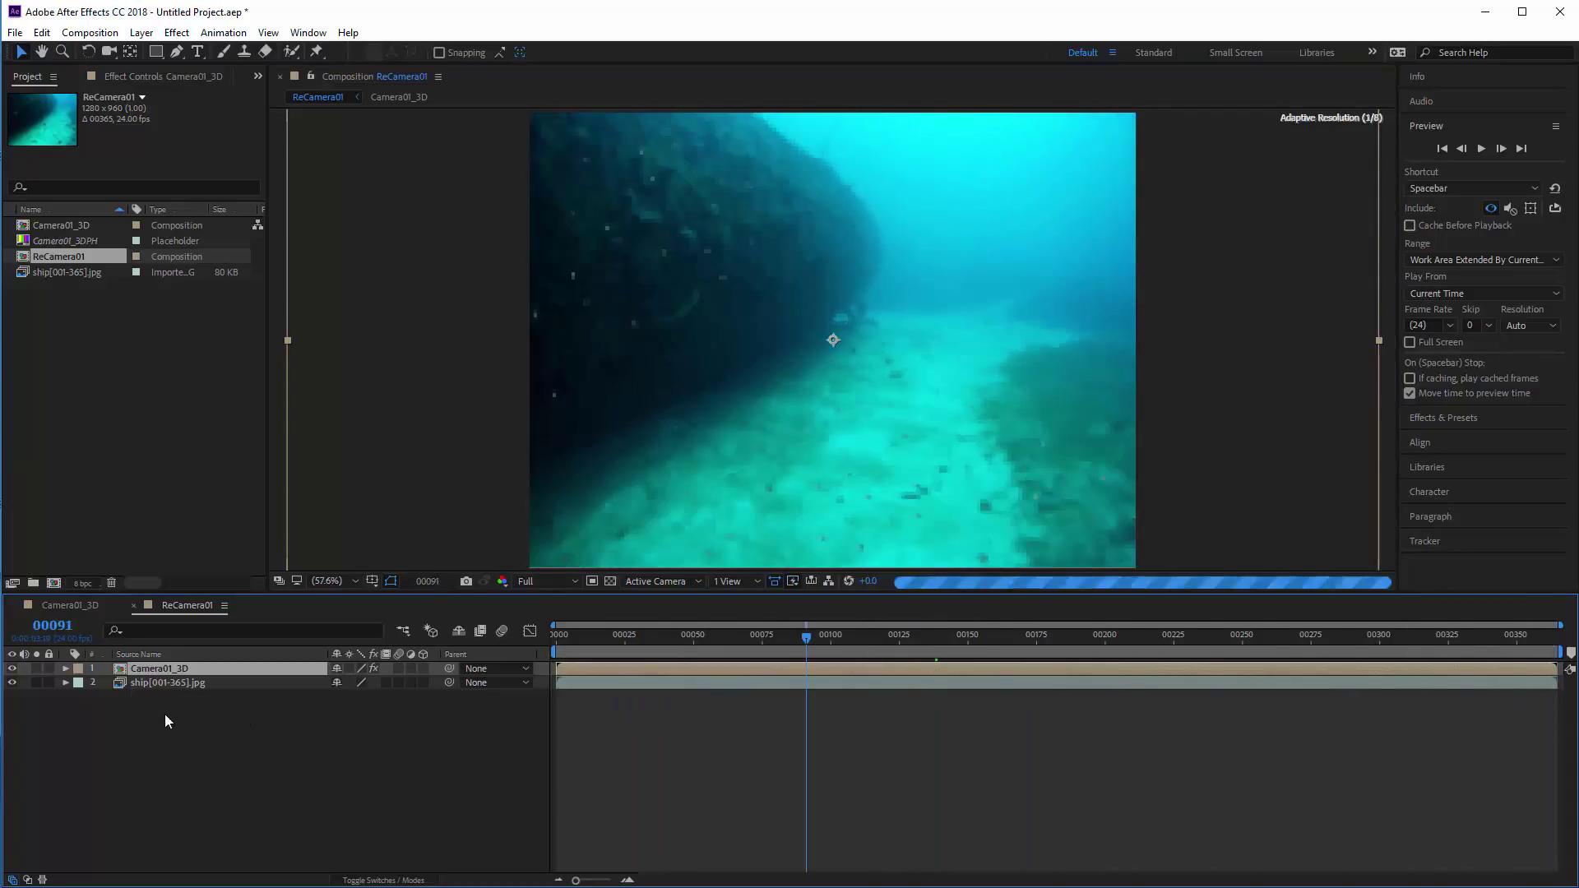